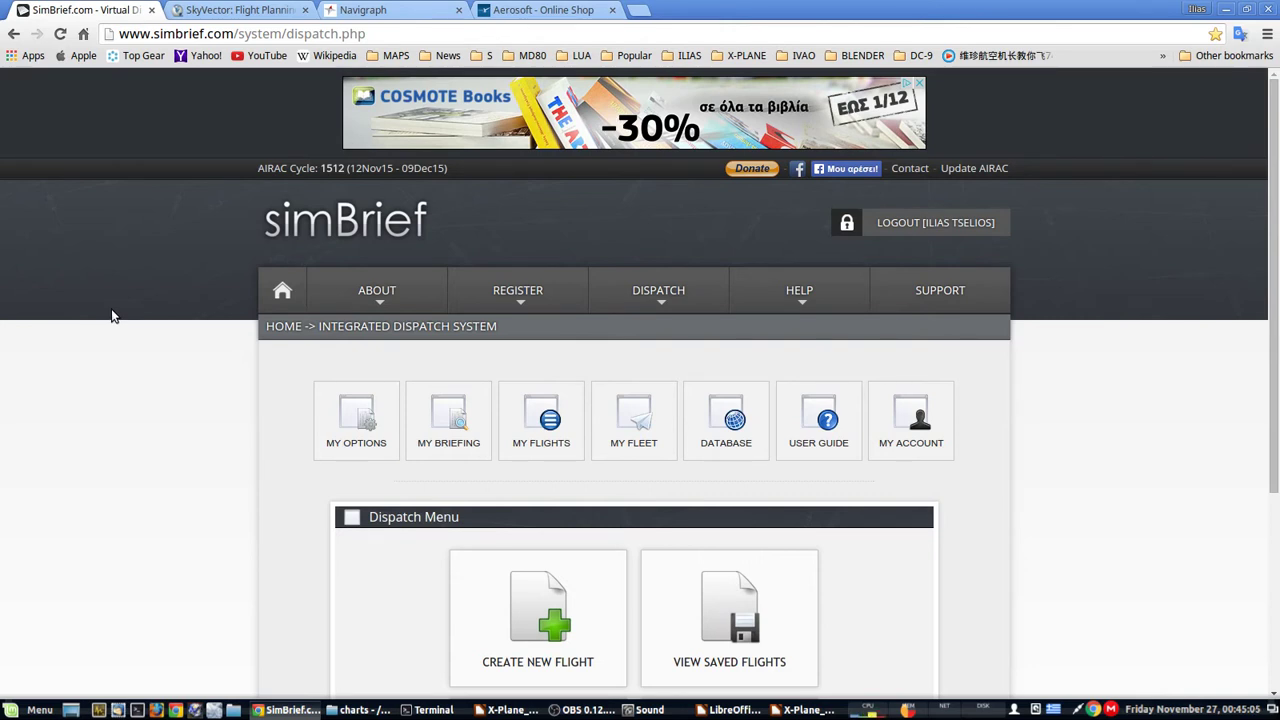
# Open the saved fleet and look over its list of airframes
pyautogui.scroll(-2, 112, 316)
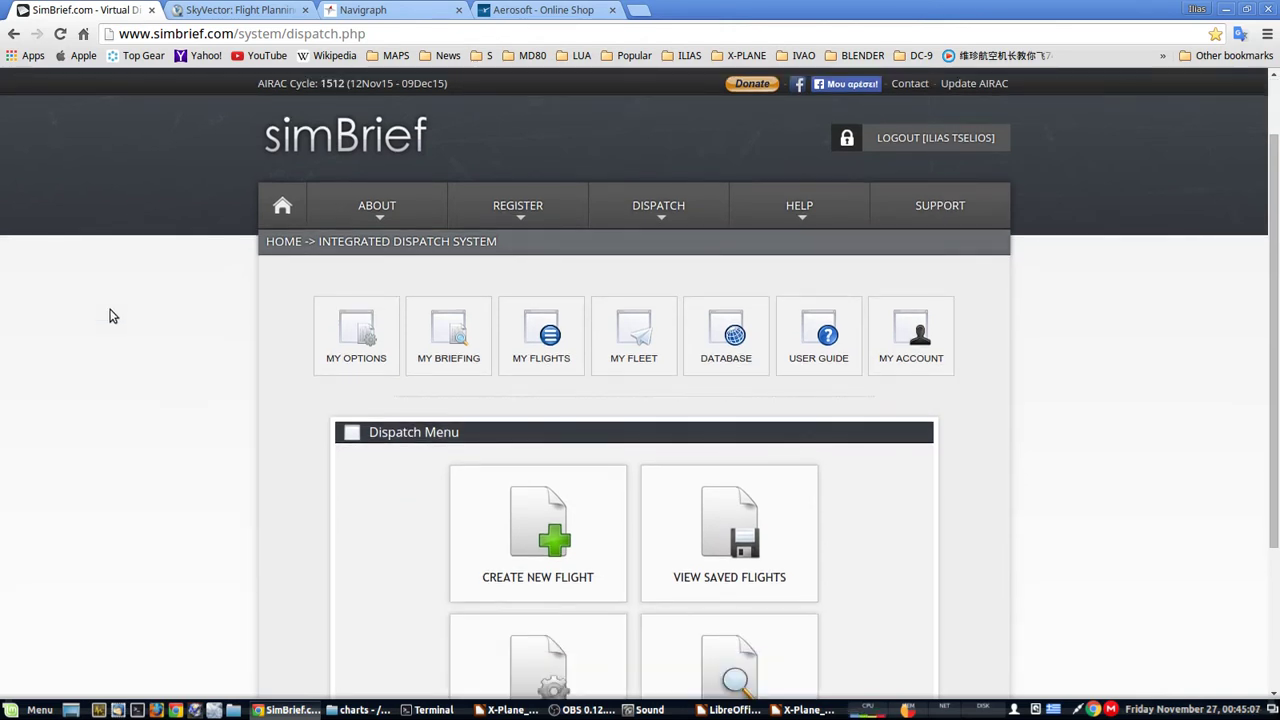
pyautogui.scroll(-2, 112, 316)
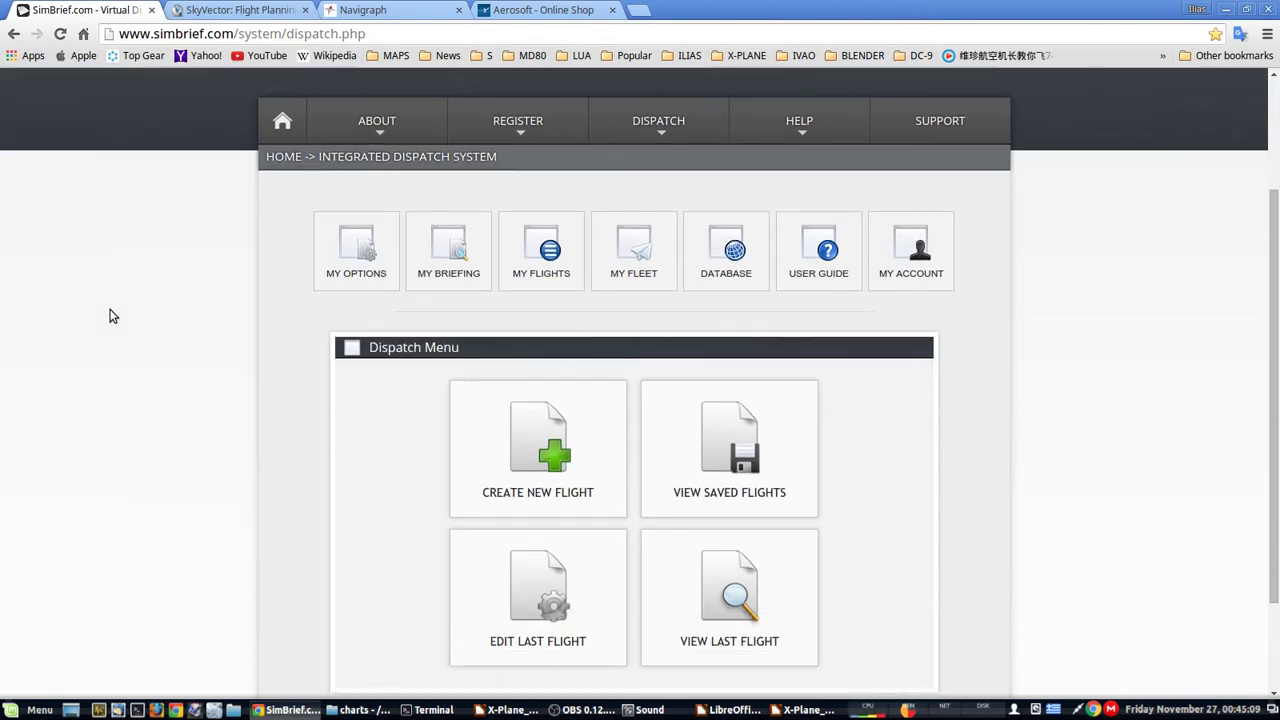
pyautogui.scroll(-3, 112, 316)
pyautogui.scroll(6, 112, 316)
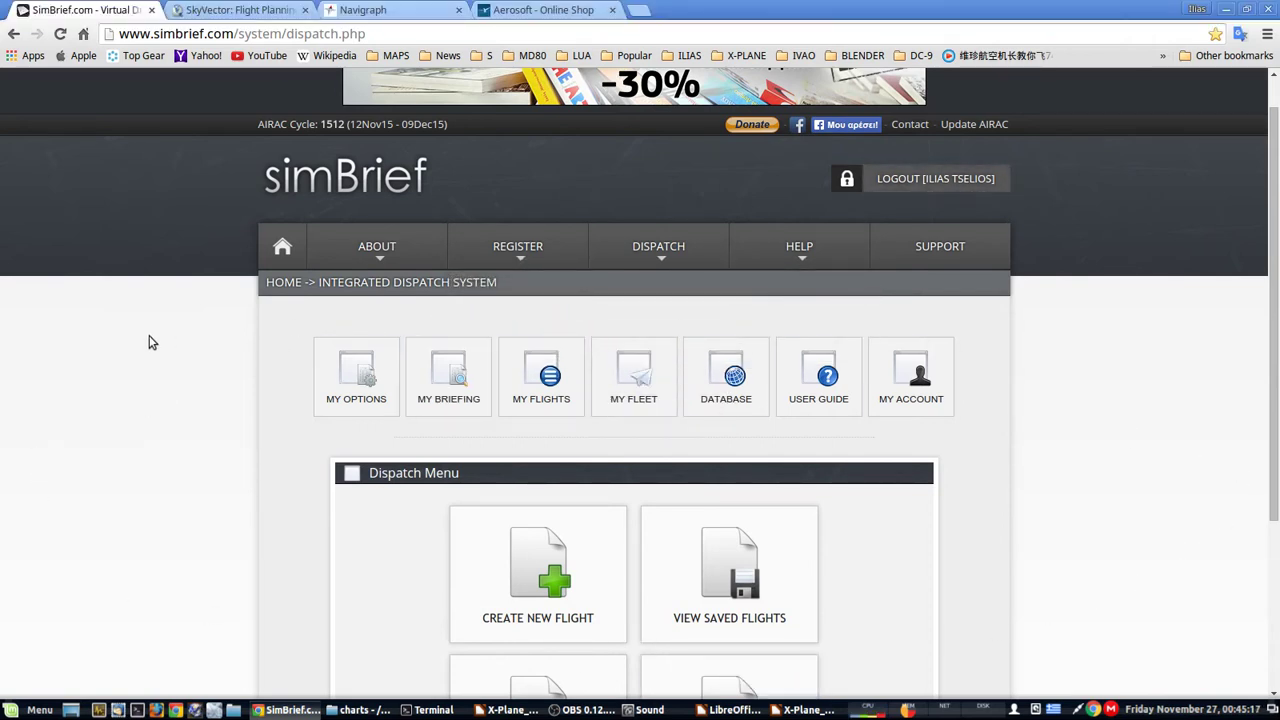
pyautogui.scroll(-2, 149, 342)
pyautogui.scroll(-1, 149, 342)
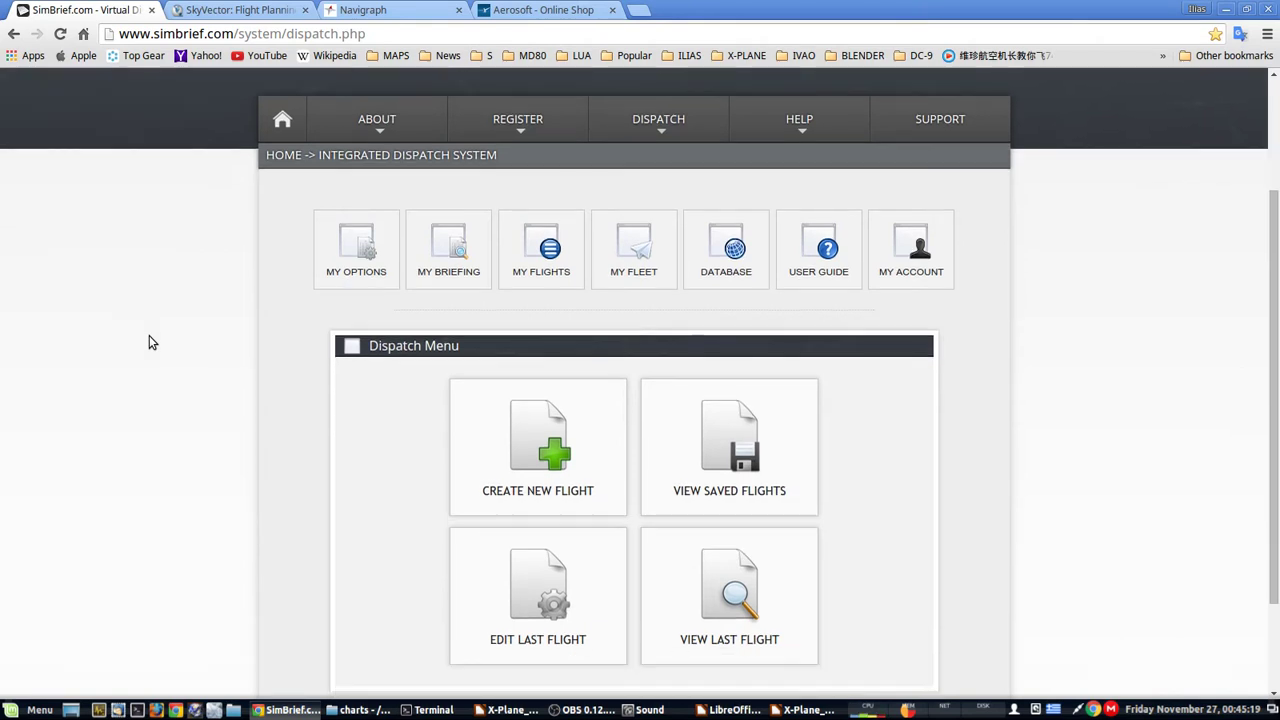
pyautogui.scroll(-1, 149, 342)
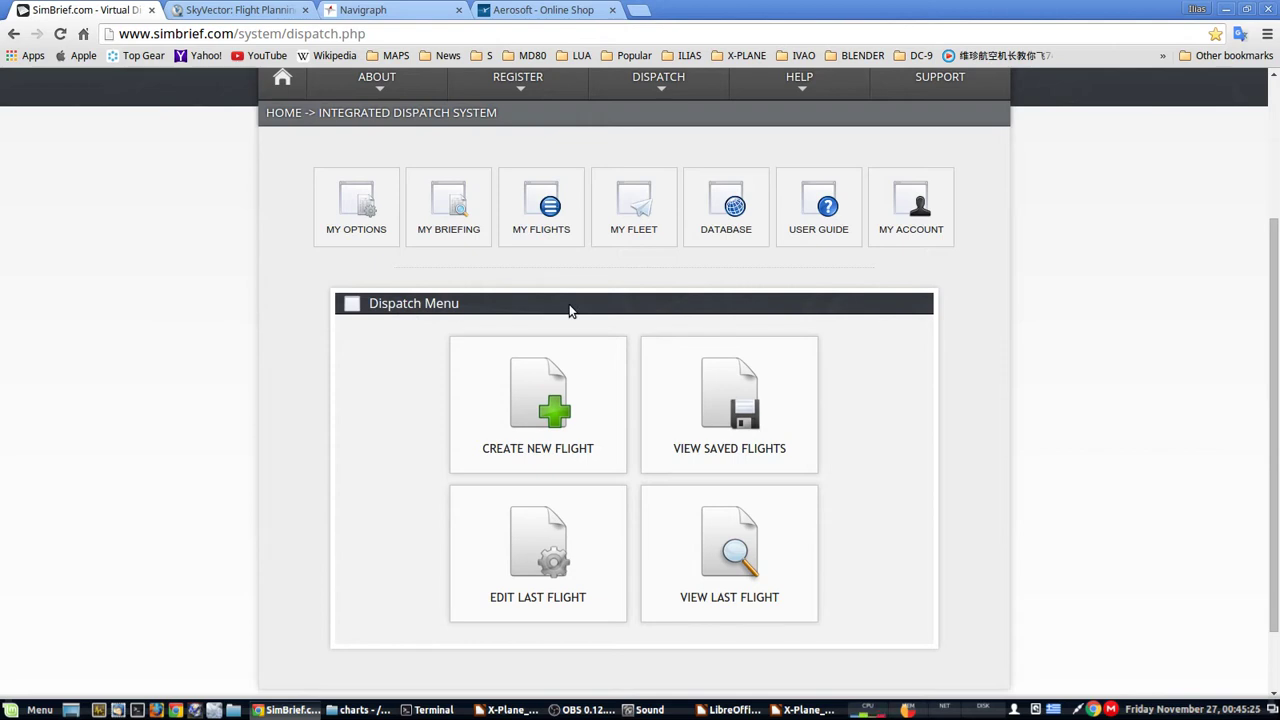
pyautogui.click(656, 222)
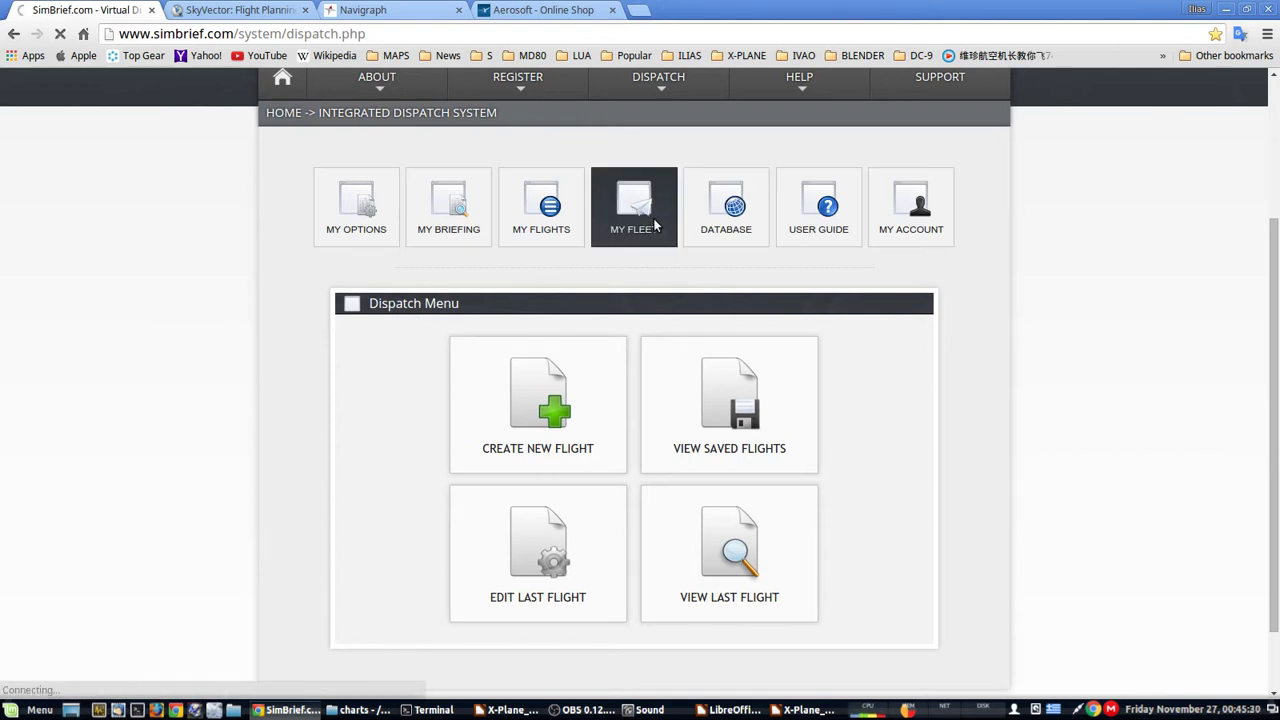
pyautogui.scroll(-3, 160, 307)
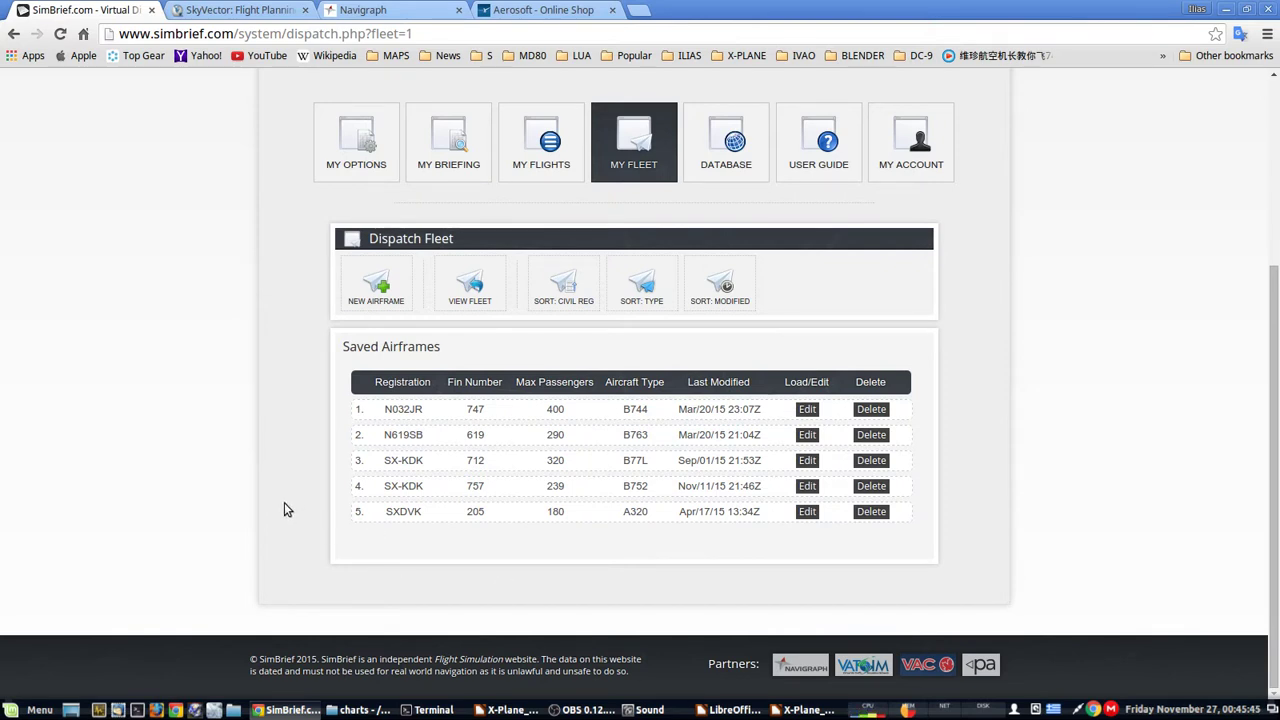
pyautogui.scroll(1, 284, 510)
pyautogui.scroll(2, 284, 503)
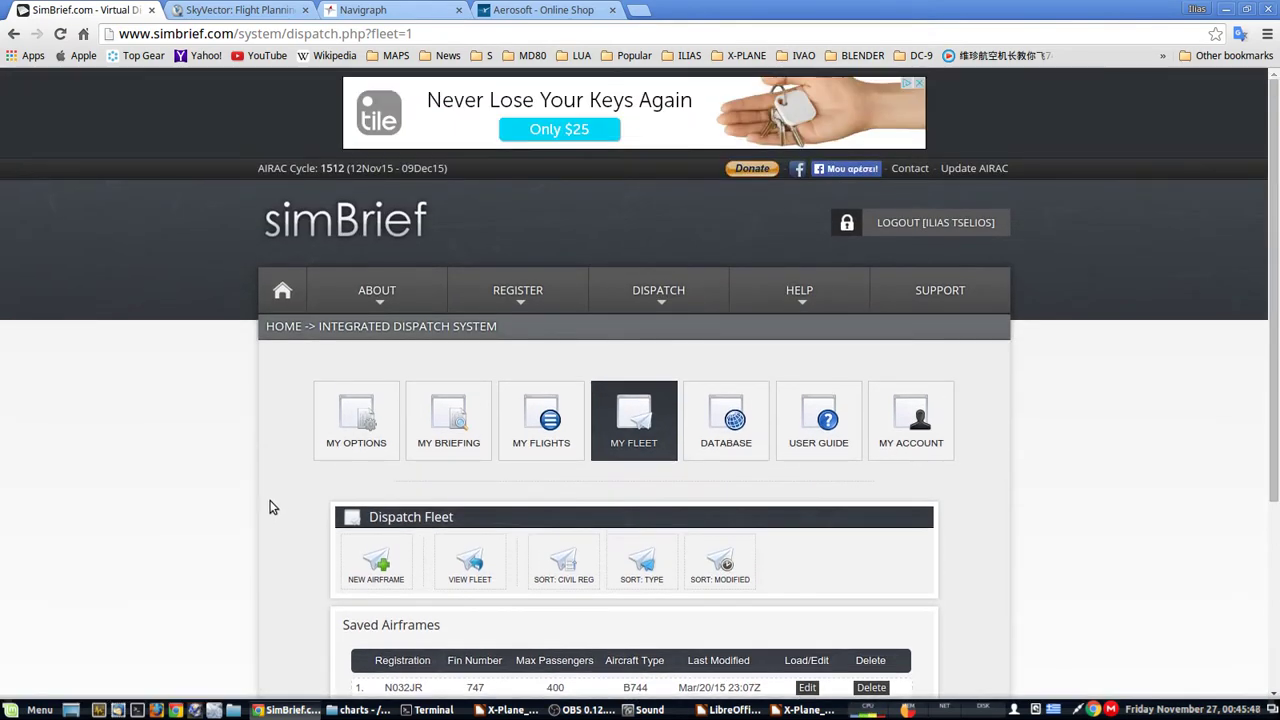
pyautogui.scroll(-2, 269, 507)
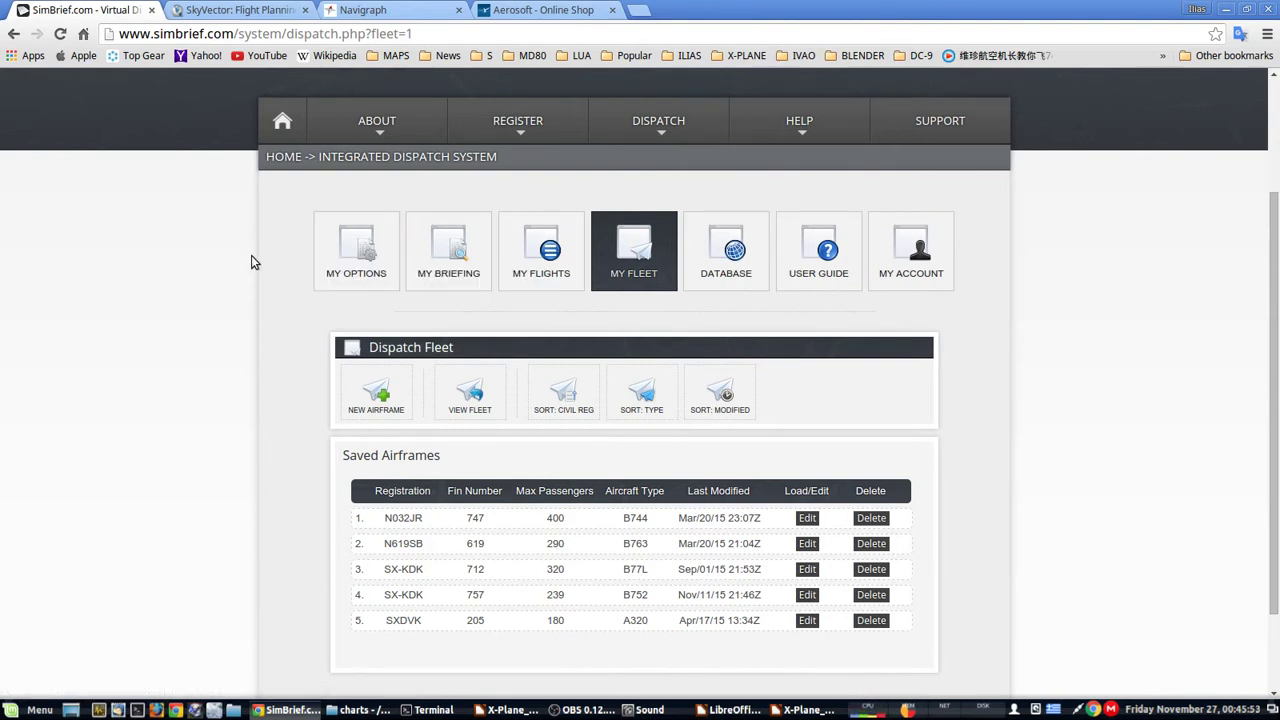
# Open the last flight's briefing and start a new flight from it
pyautogui.moveTo(655, 128)
pyautogui.click(635, 191)
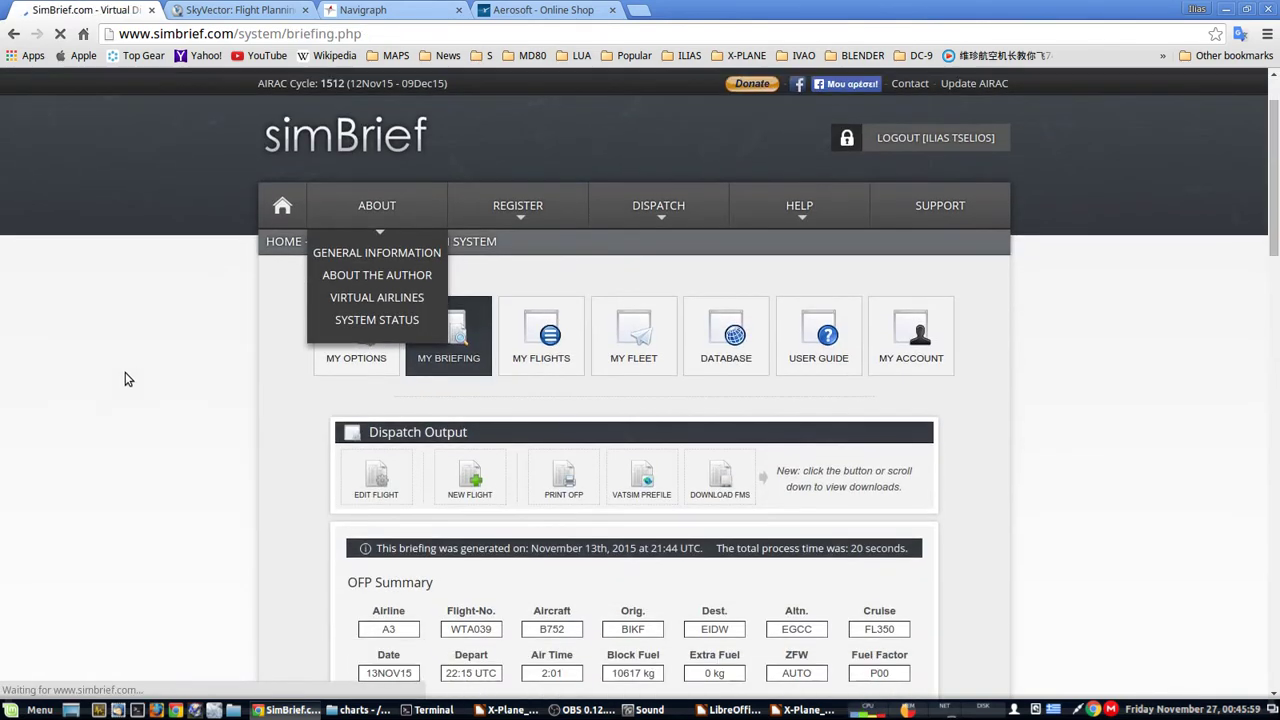
pyautogui.scroll(-2, 127, 380)
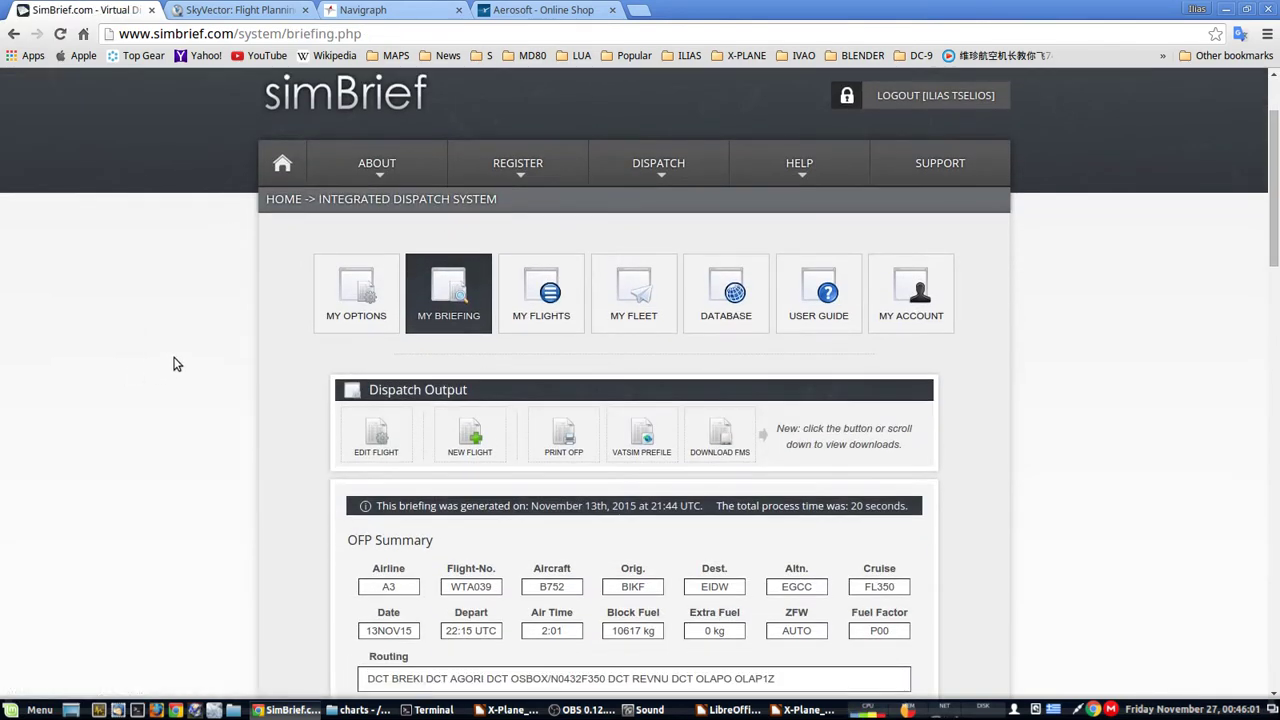
pyautogui.click(474, 430)
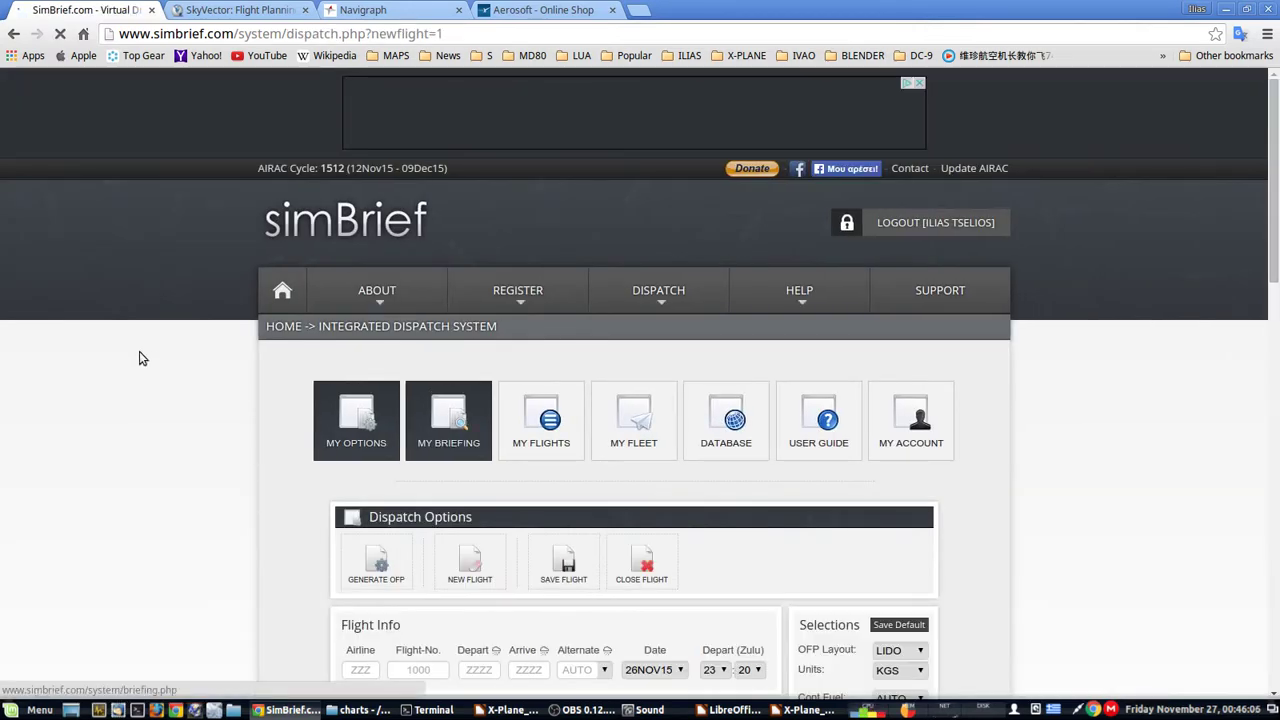
# Enter airline AEE and flight number 1015 in the new flight's information
pyautogui.scroll(-4, 140, 352)
pyautogui.scroll(-3, 140, 356)
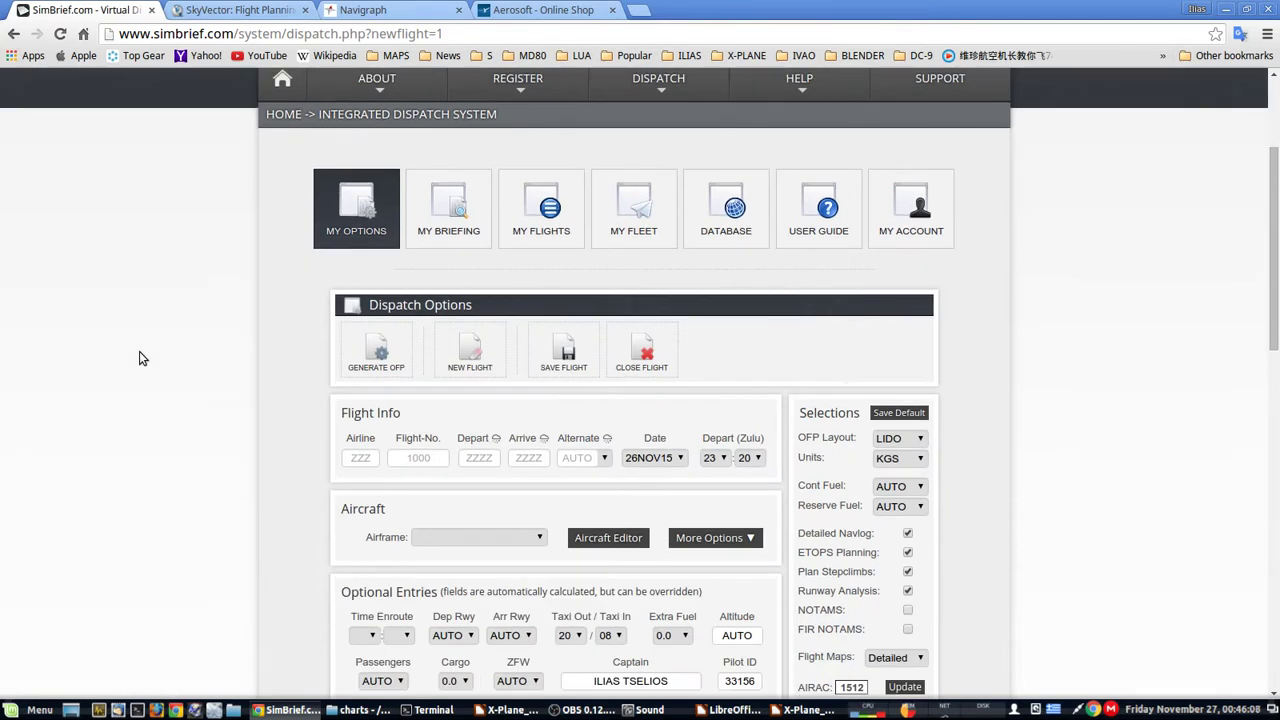
pyautogui.scroll(-1, 139, 358)
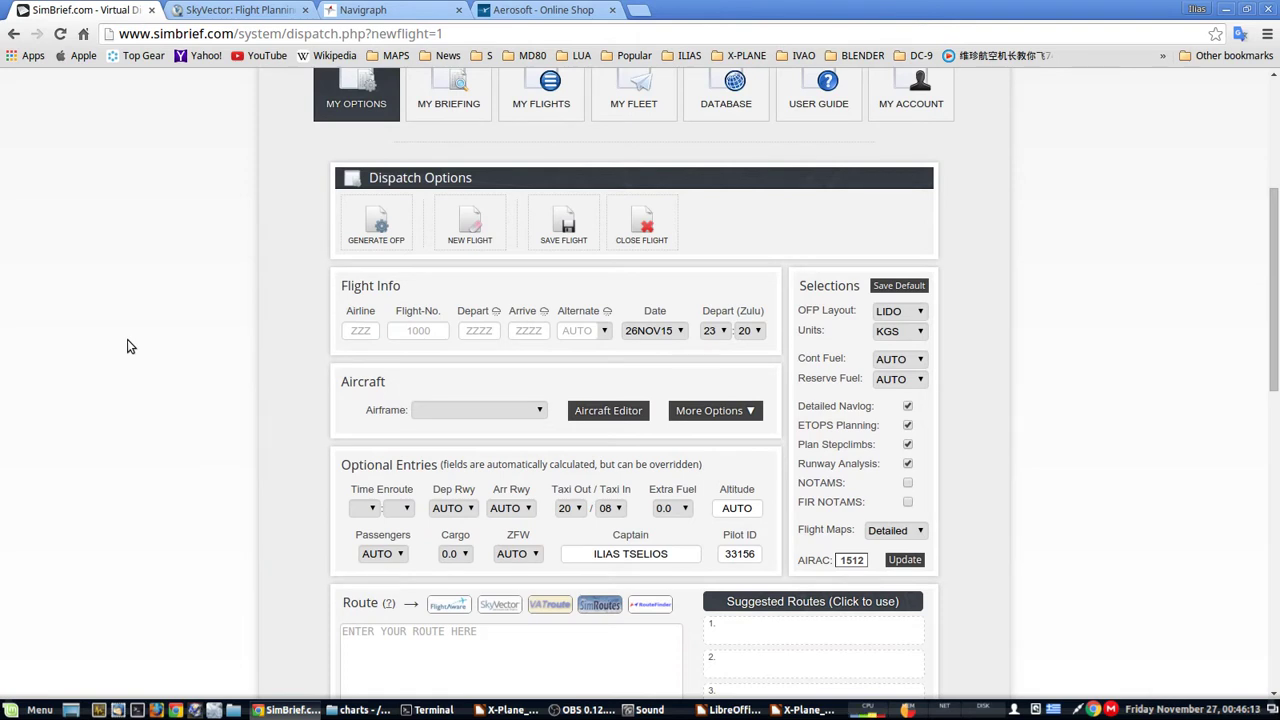
pyautogui.click(372, 330)
pyautogui.write('AEE')
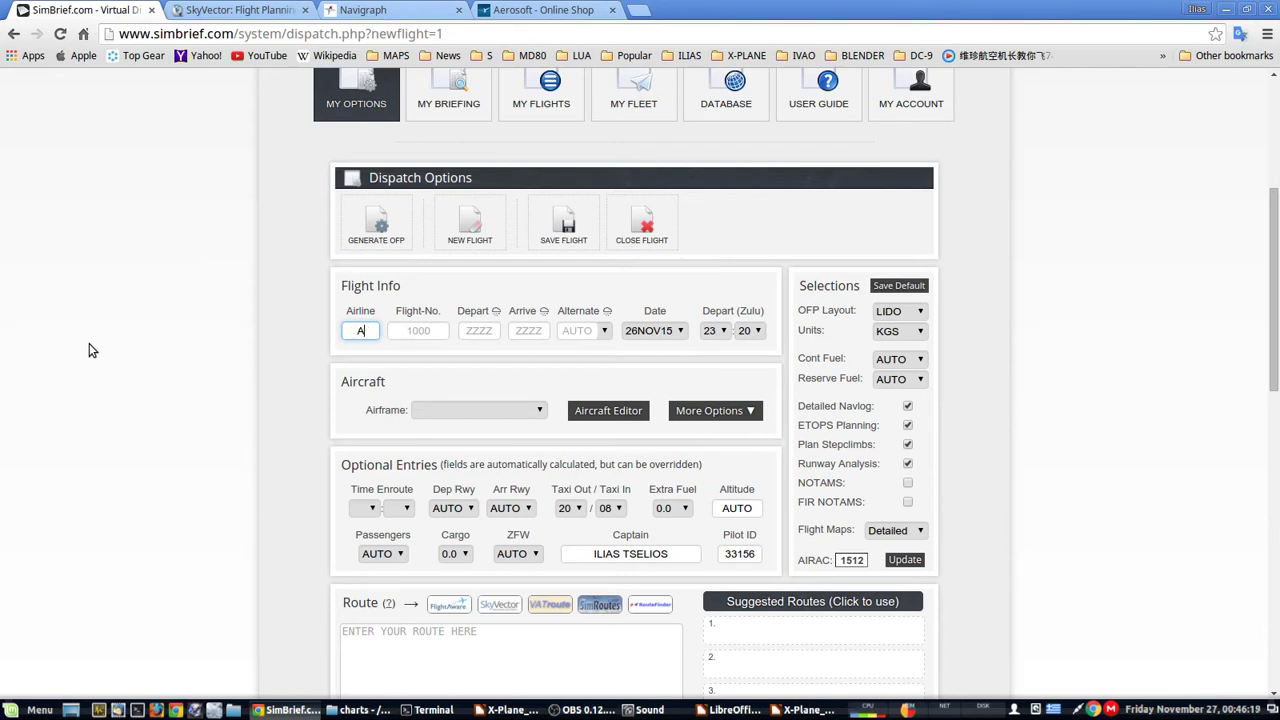
pyautogui.click(436, 331)
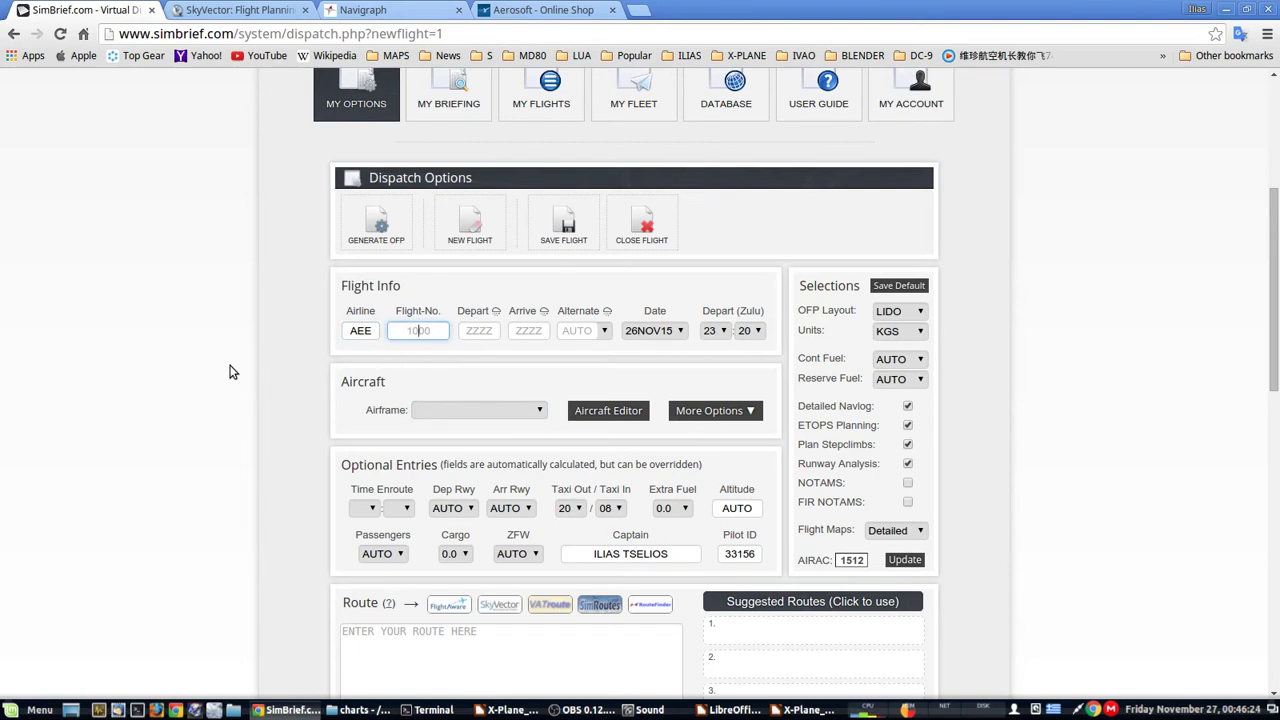
pyautogui.write('1015')
# Set the departure airport to LGTS and the arrival airport to LGRP
pyautogui.click(482, 331)
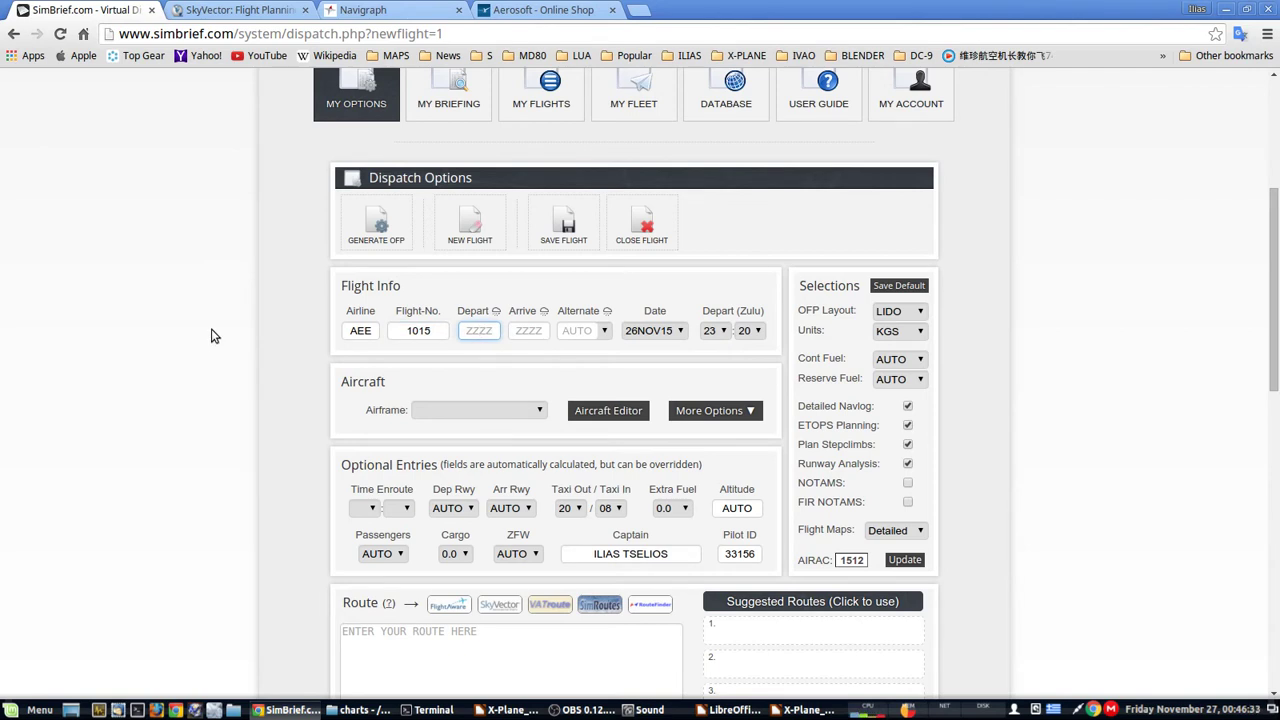
pyautogui.write('A')
pyautogui.press('BackSpace')
pyautogui.press('BackSpace')
pyautogui.write('LGTS')
pyautogui.press('Tab')
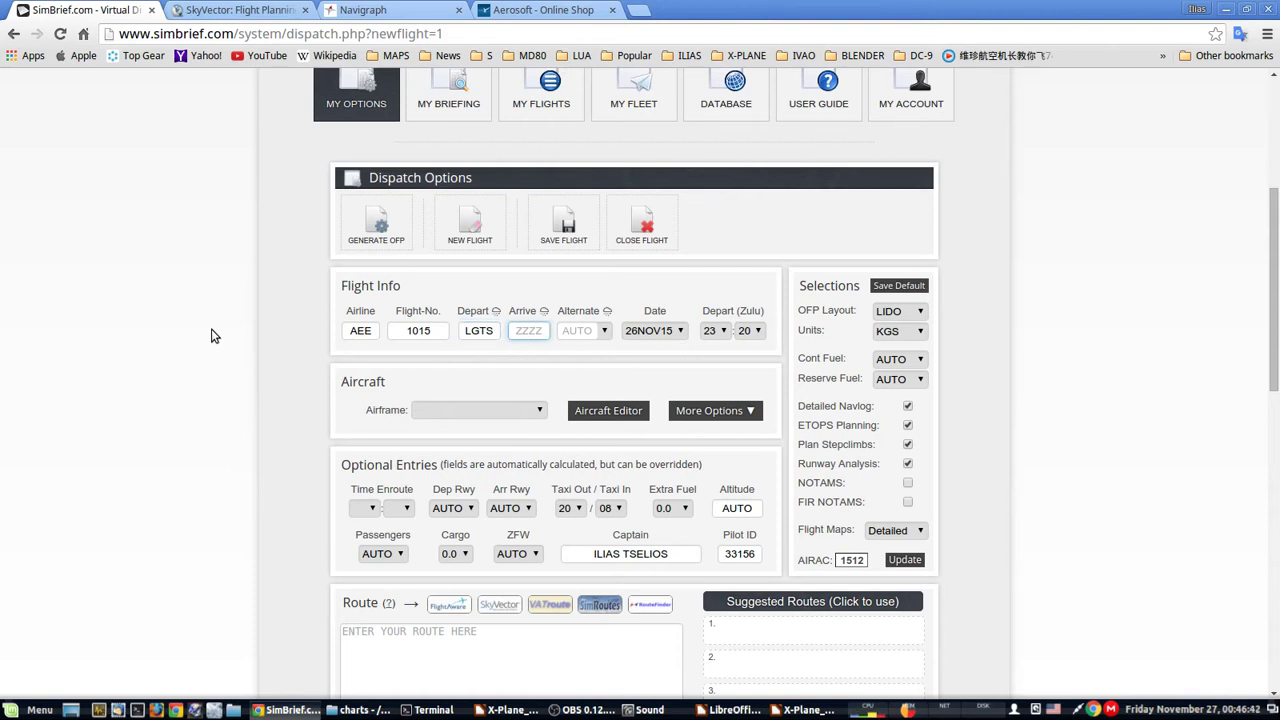
pyautogui.write('LGRP')
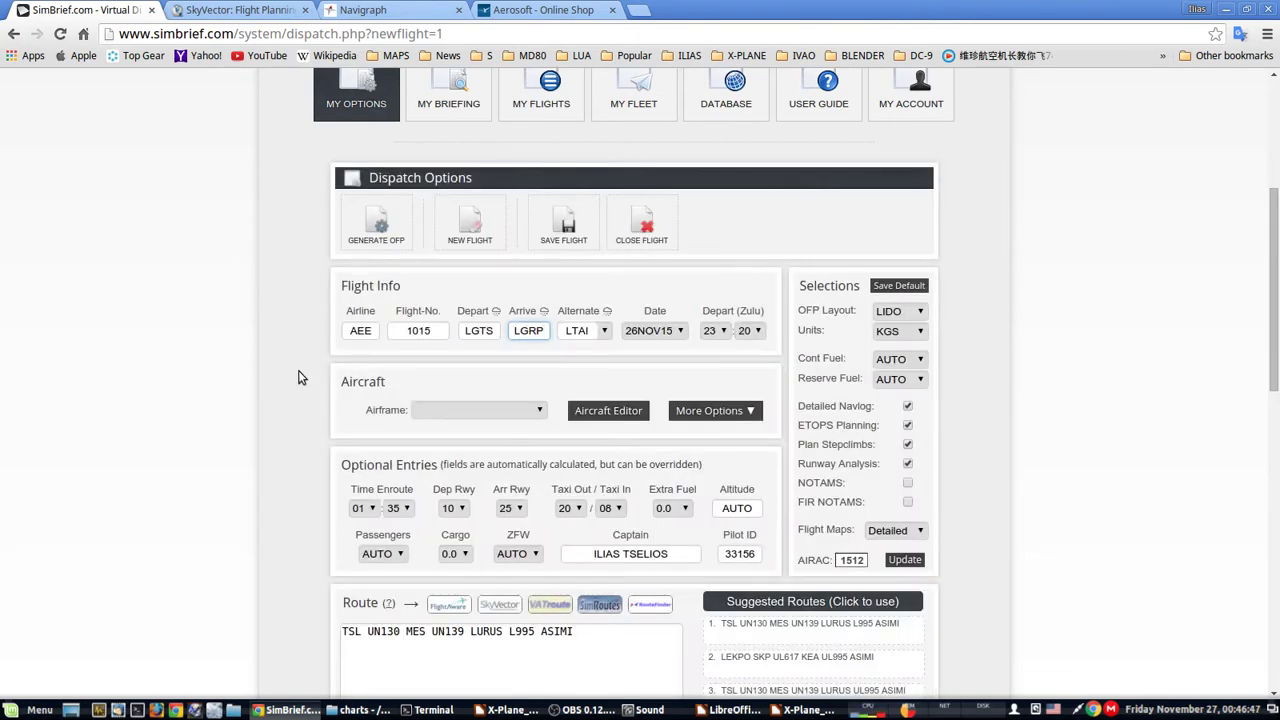
# Replace the automatically chosen alternate airport with LGAV
pyautogui.click(603, 332)
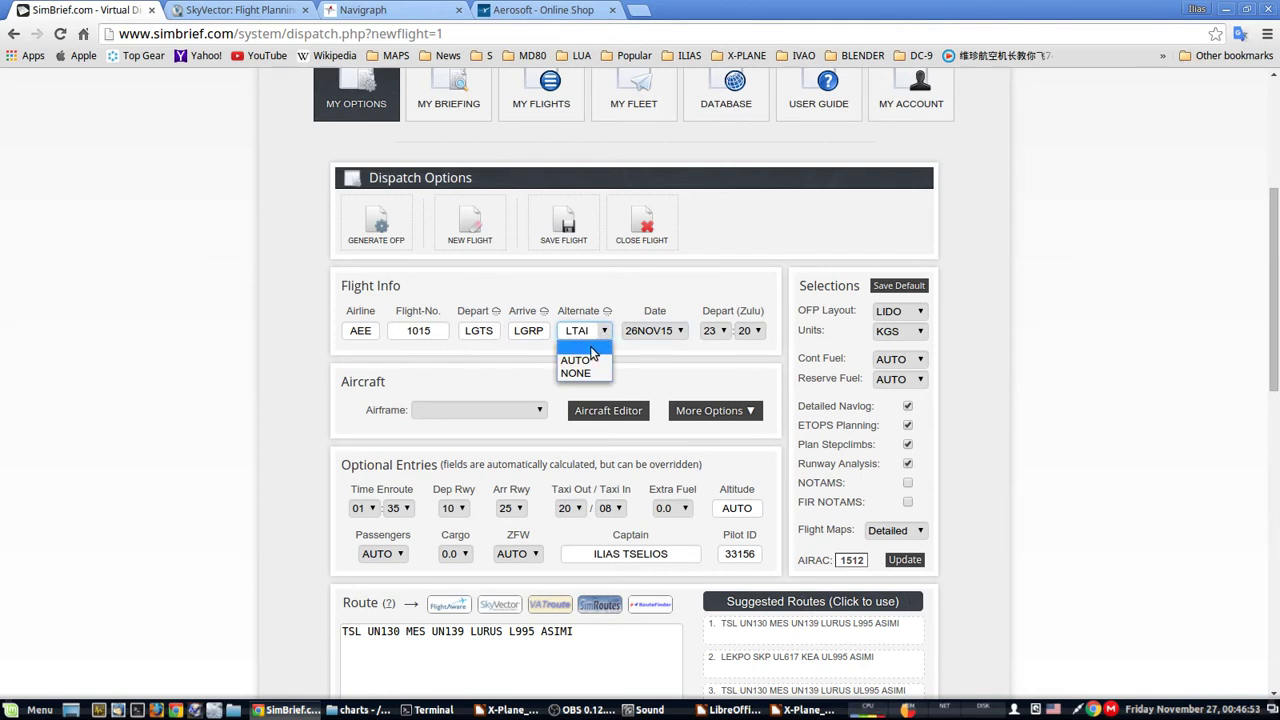
pyautogui.click(591, 353)
pyautogui.doubleClick(579, 331)
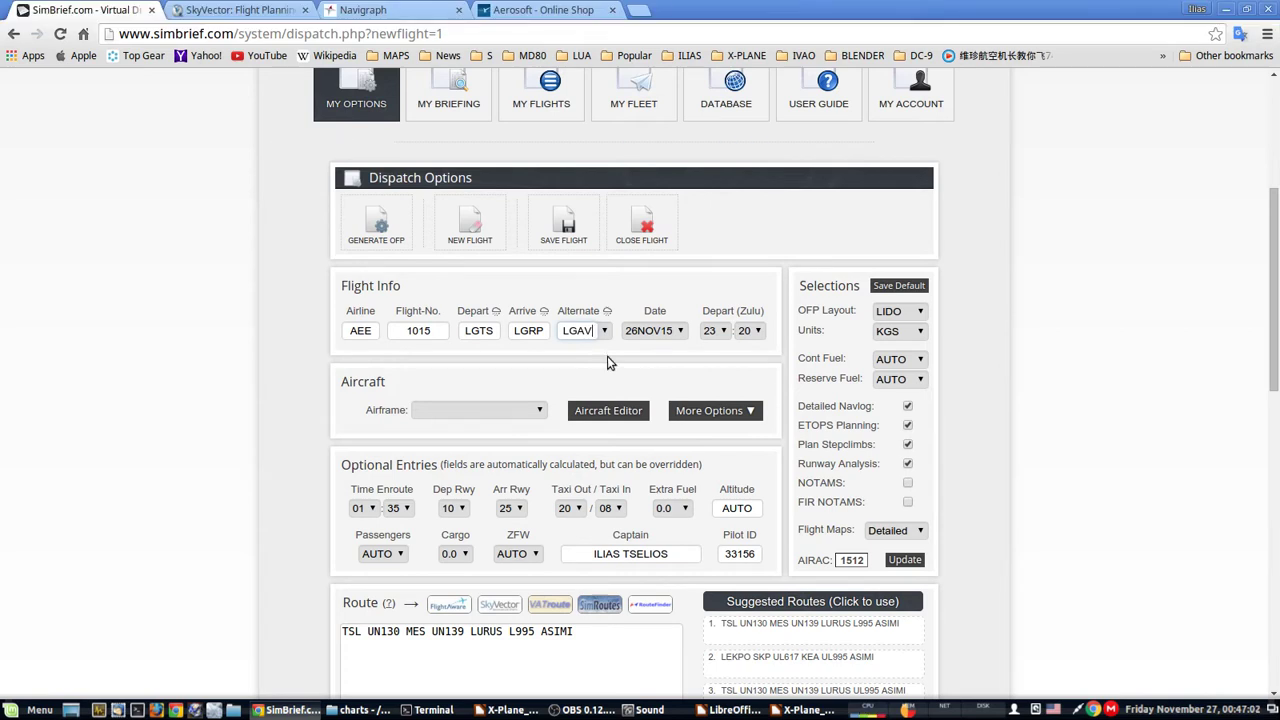
pyautogui.press('Tab')
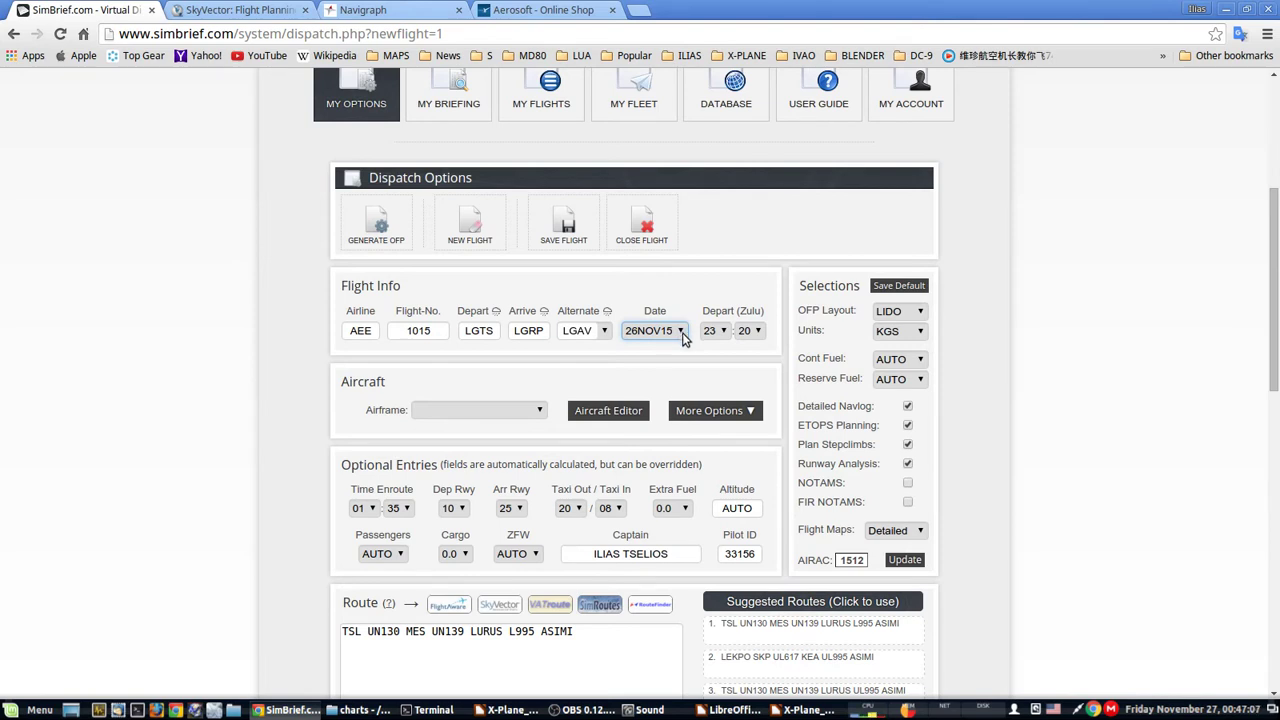
pyautogui.press('Tab')
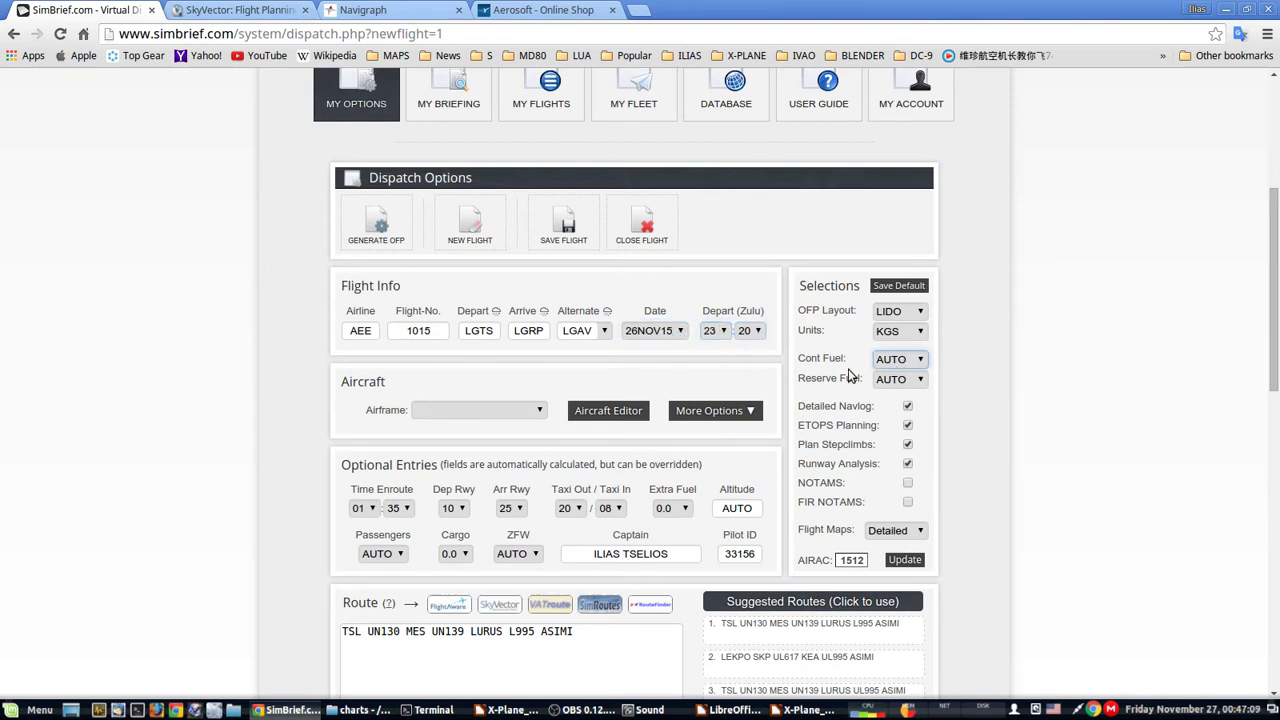
# Choose A333 - A330-300 as the flight's airframe
pyautogui.scroll(-2, 270, 406)
pyautogui.scroll(-2, 278, 406)
pyautogui.scroll(1, 279, 406)
pyautogui.click(536, 284)
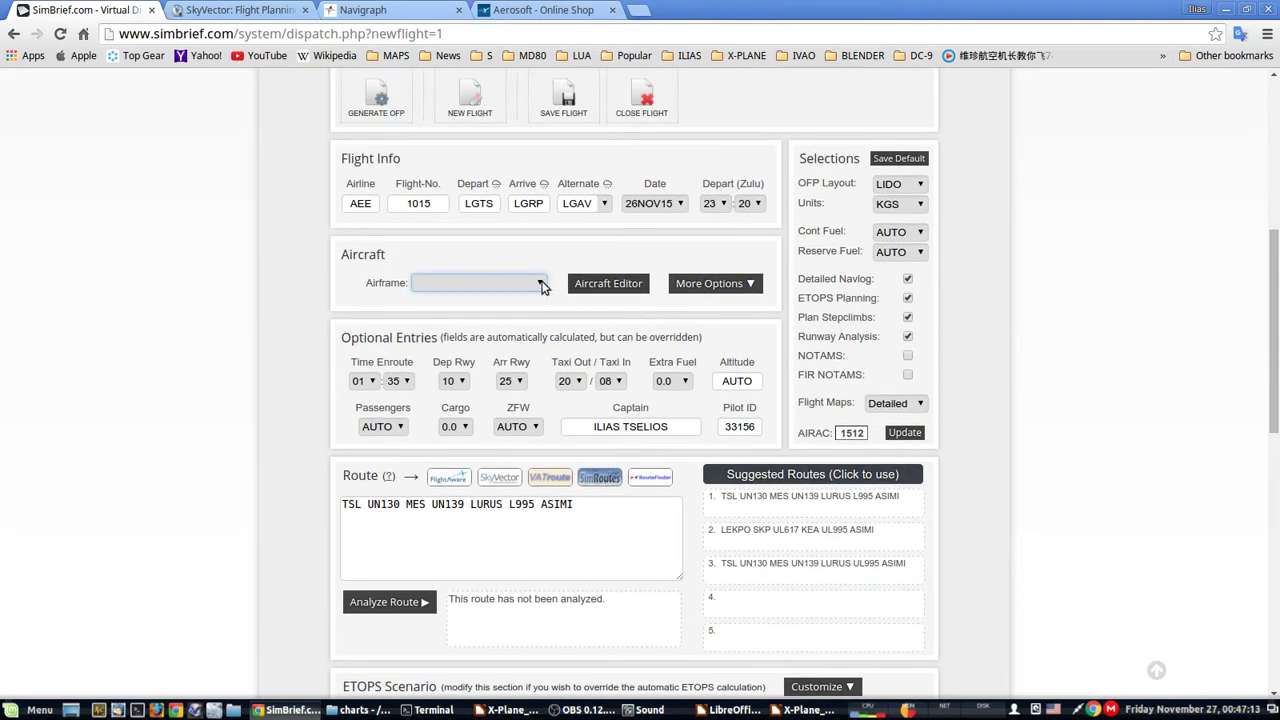
pyautogui.click(541, 286)
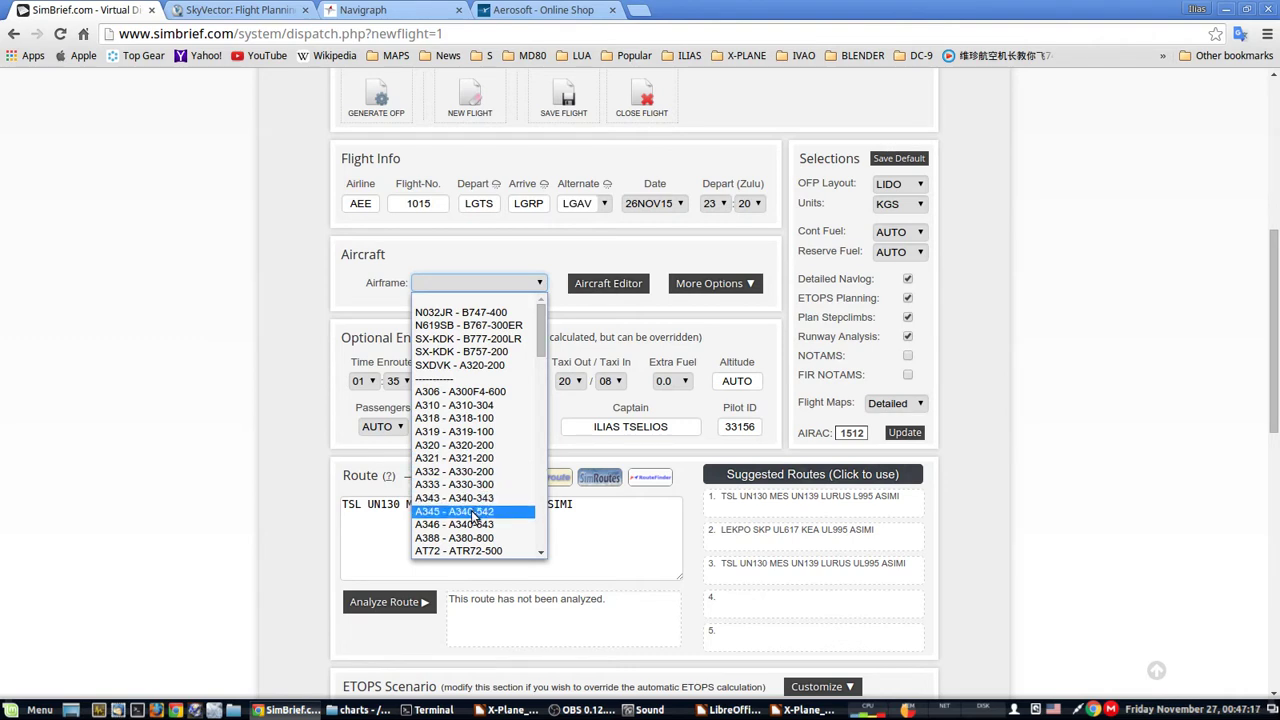
pyautogui.scroll(-1, 472, 518)
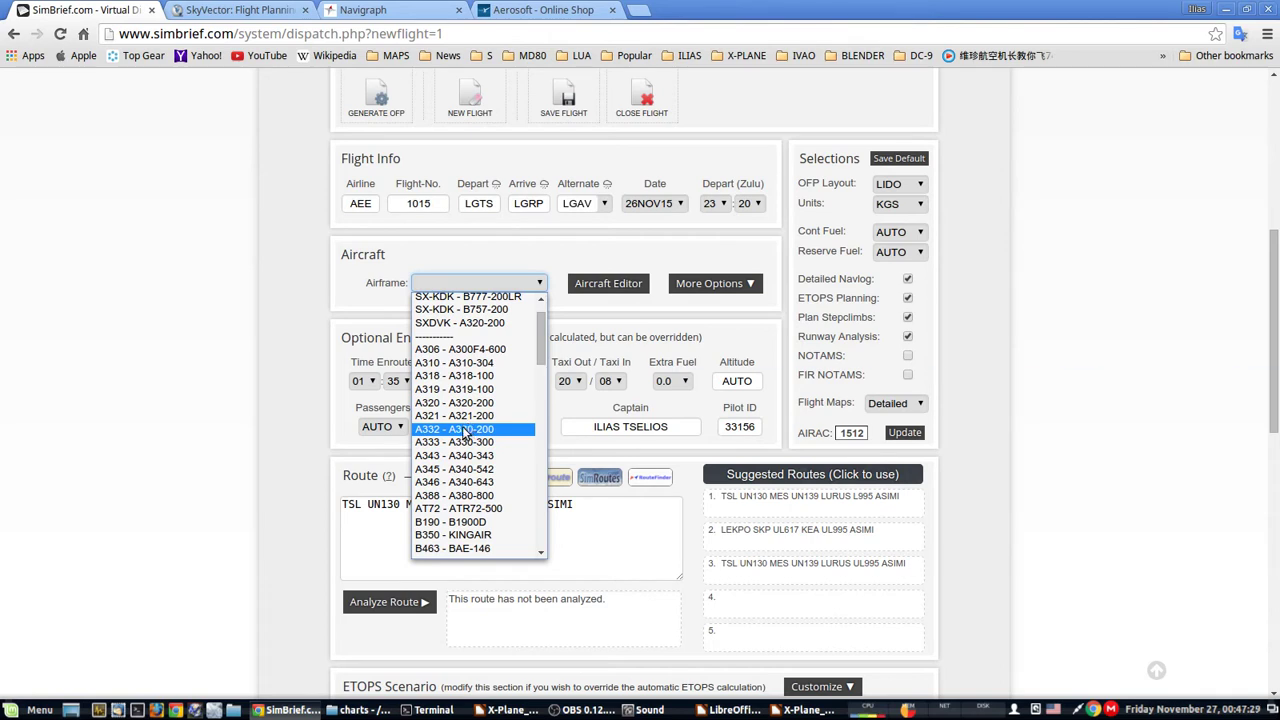
pyautogui.click(452, 442)
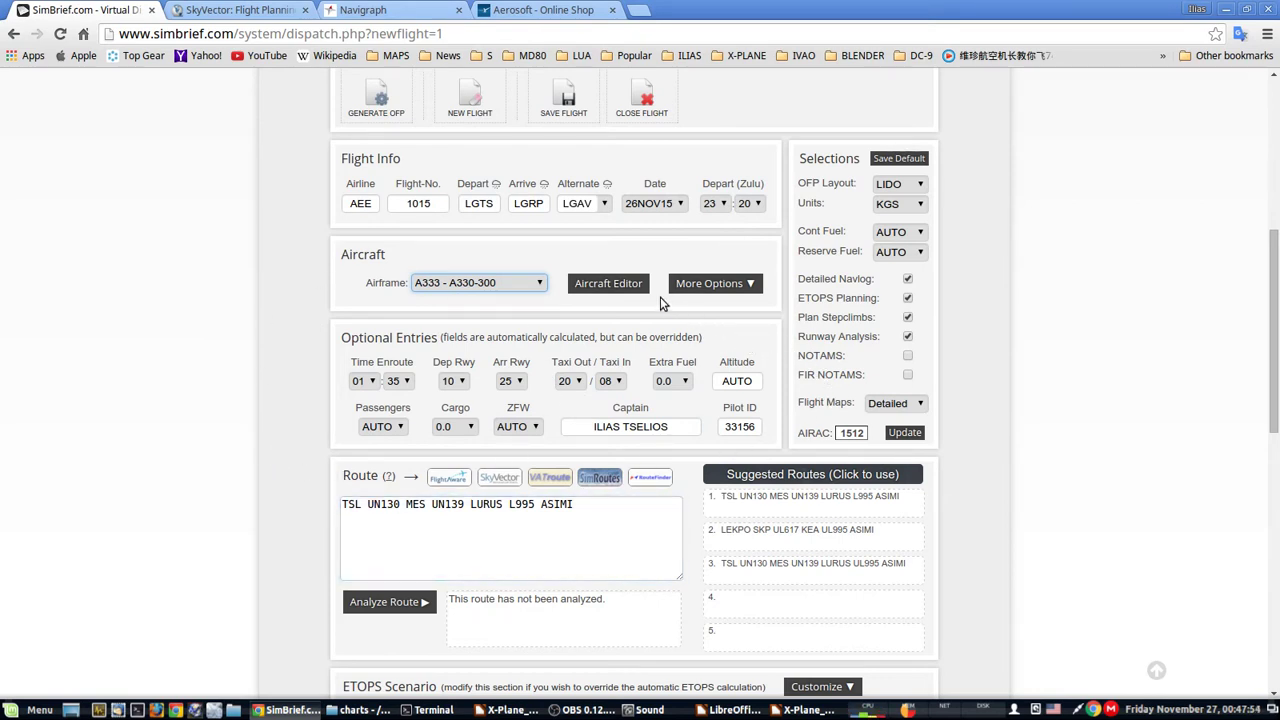
# Expand the additional aircraft options and check the climb profile and fuel factor choices
pyautogui.click(752, 286)
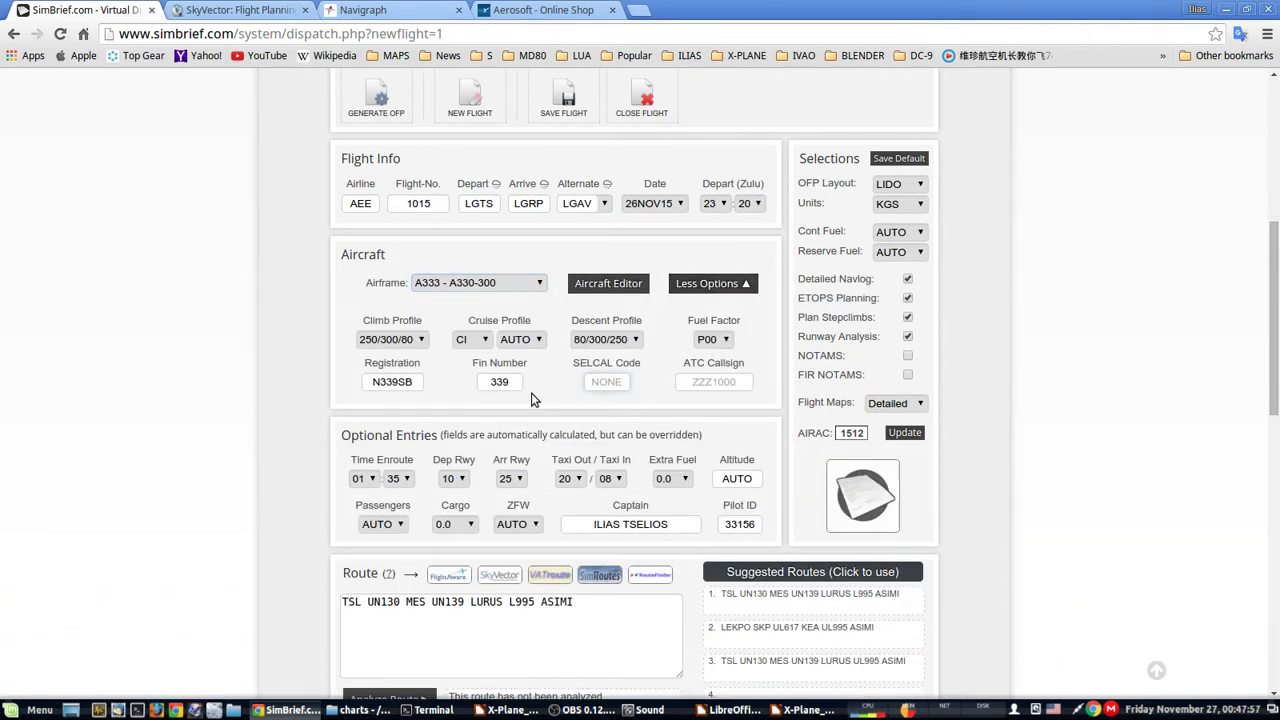
pyautogui.click(420, 341)
pyautogui.click(273, 327)
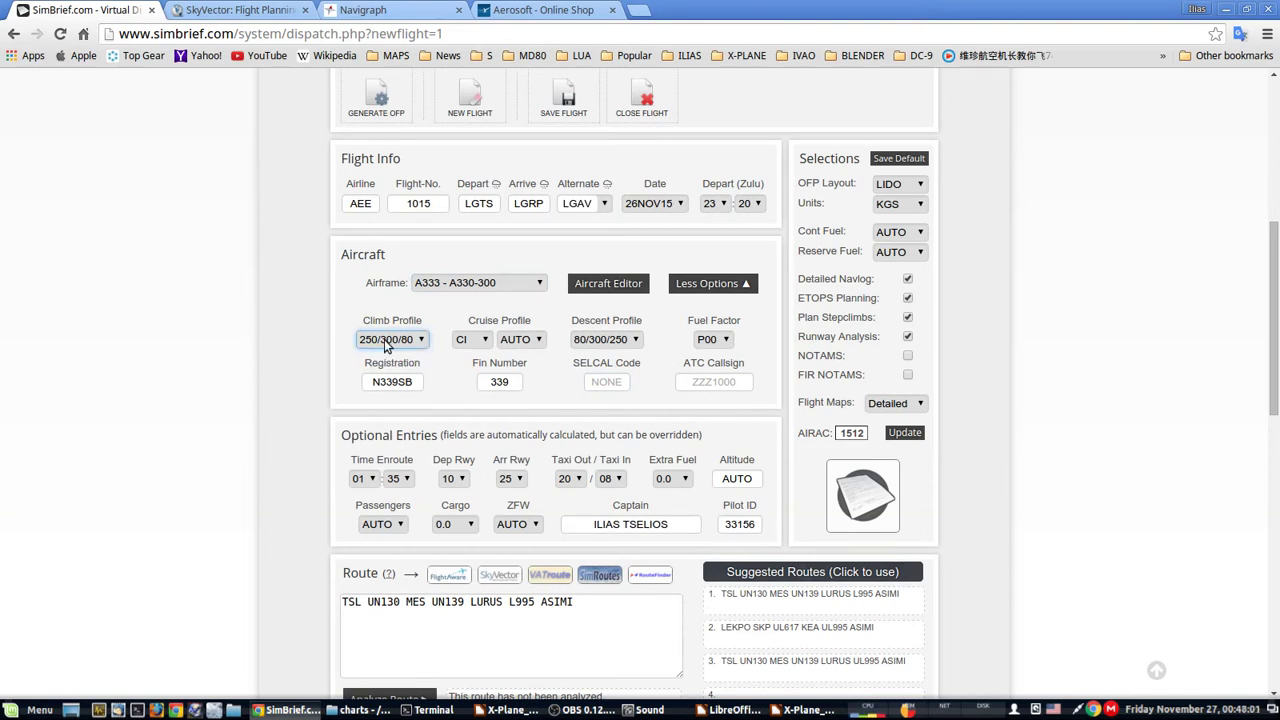
pyautogui.click(378, 343)
pyautogui.click(291, 347)
pyautogui.click(731, 343)
pyautogui.click(732, 343)
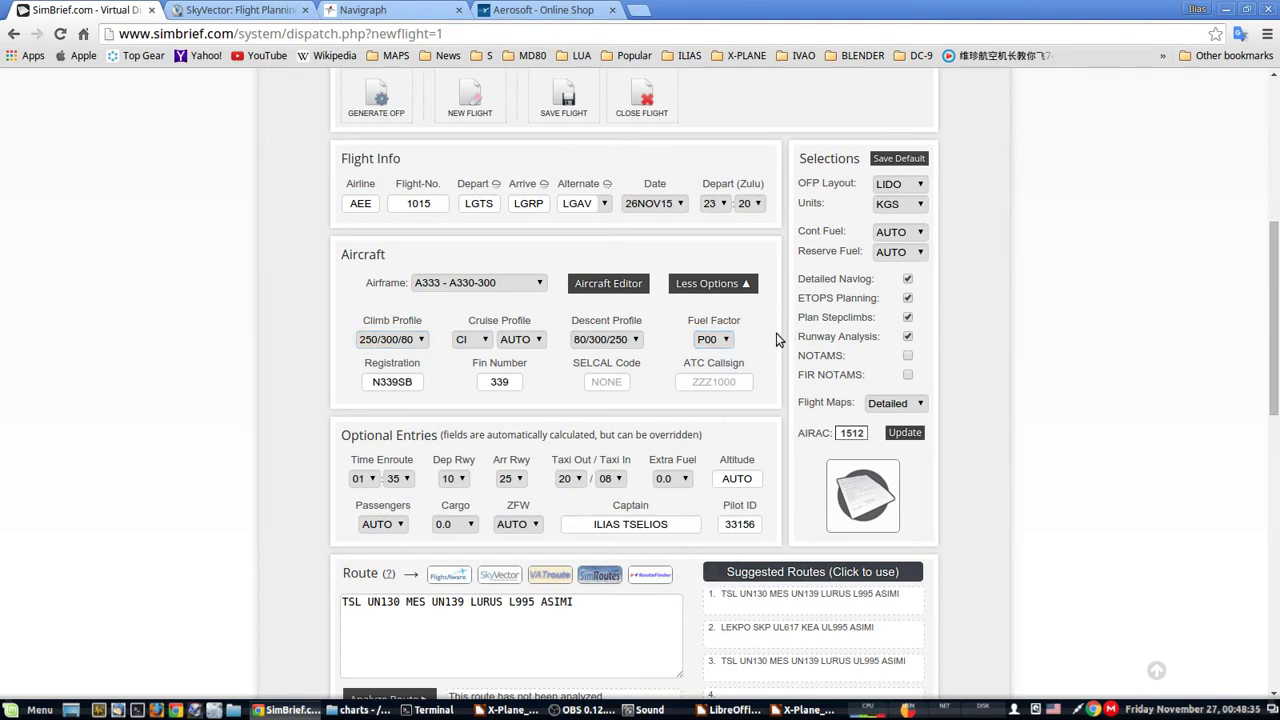
# Change the aircraft registration to SX-DVX
pyautogui.click(413, 385)
pyautogui.doubleClick(413, 385)
pyautogui.write('SX-')
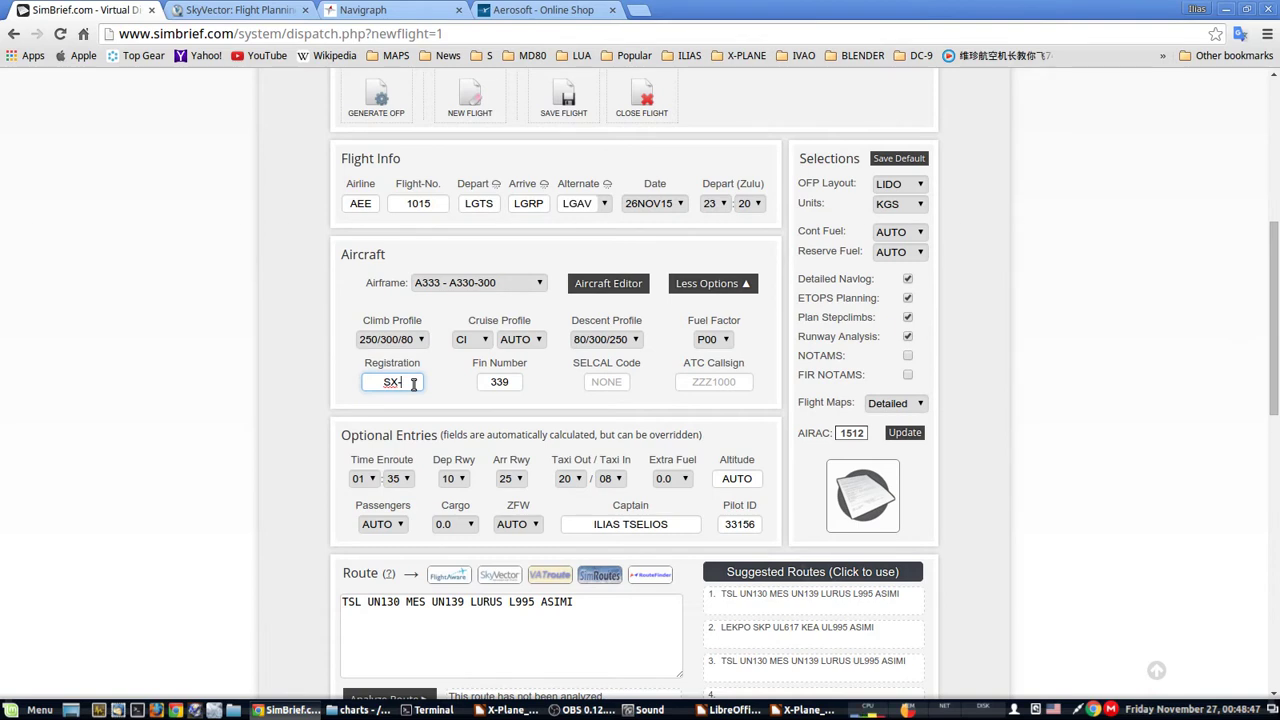
pyautogui.write('DVX')
pyautogui.click(145, 347)
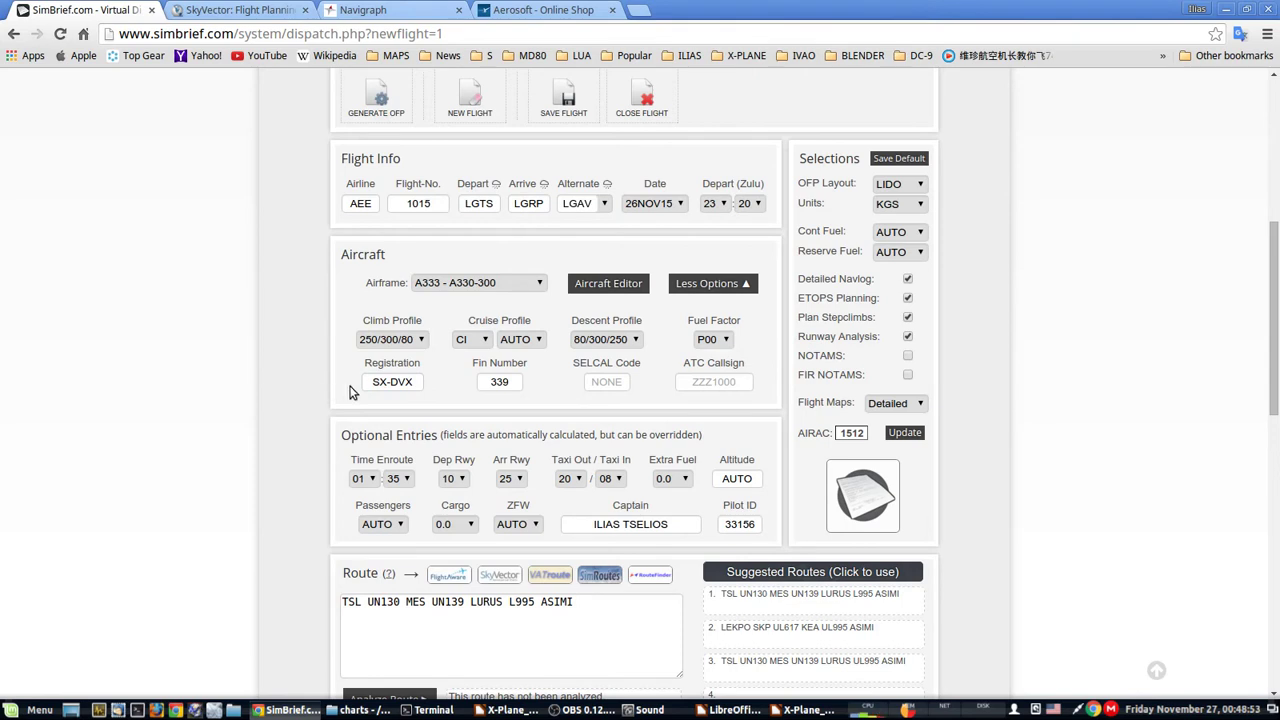
# Set the ATC callsign to AEE615
pyautogui.click(730, 382)
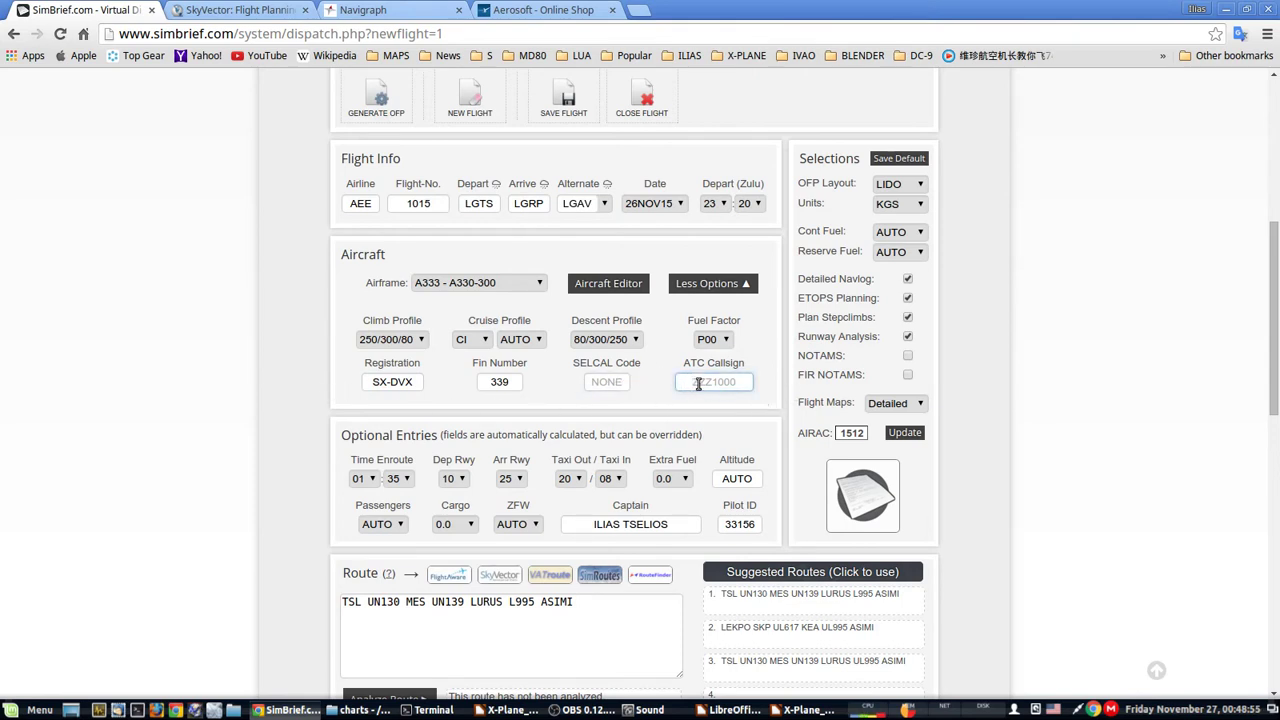
pyautogui.write('AEE615')
pyautogui.click(618, 400)
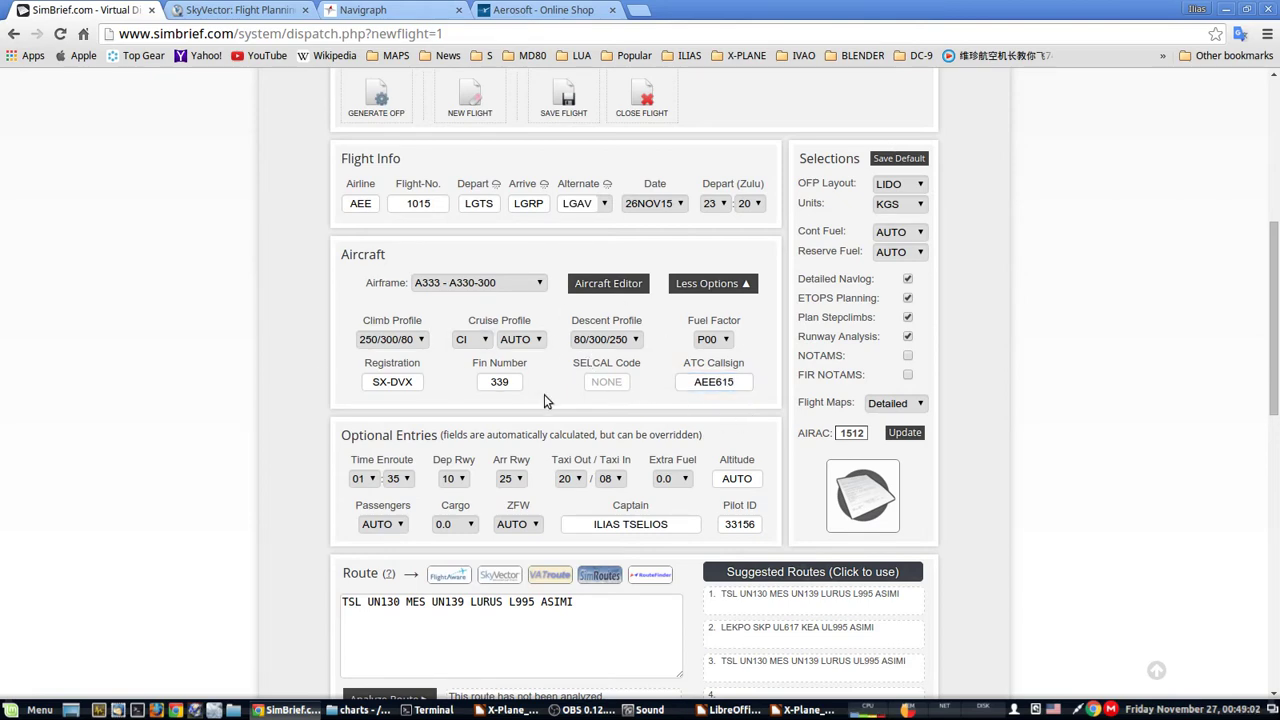
pyautogui.scroll(-3, 314, 378)
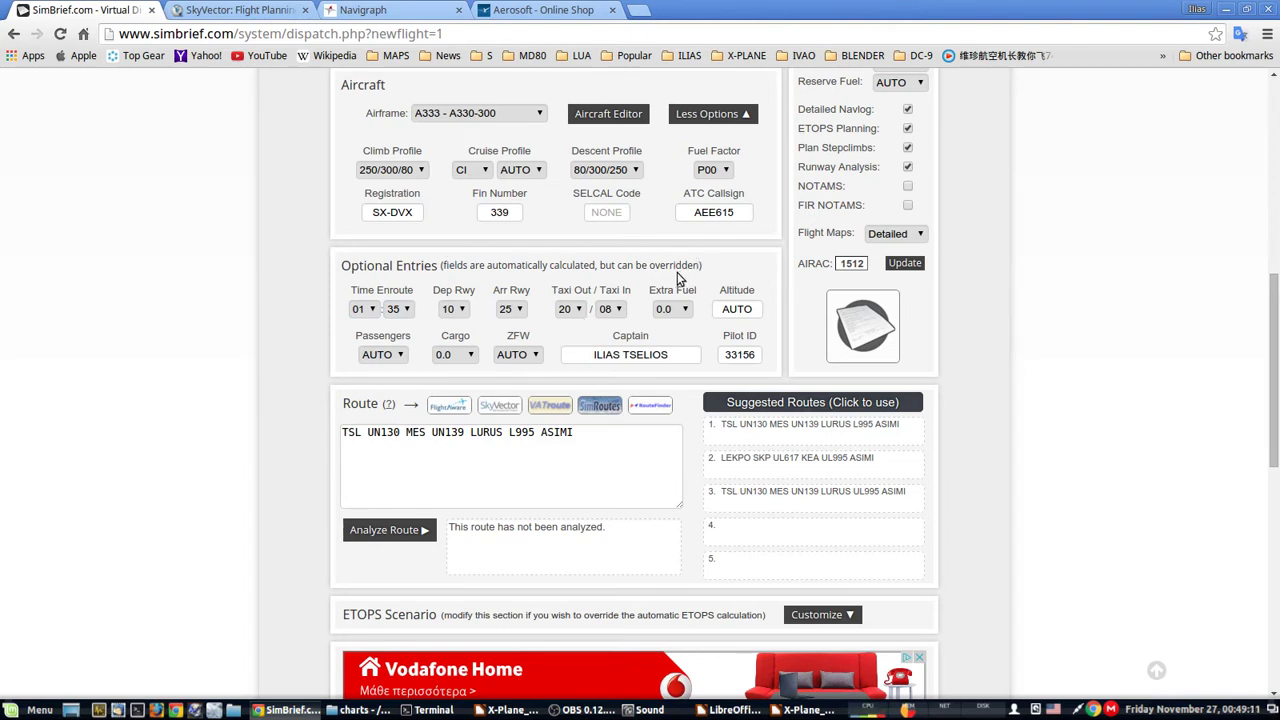
# Set the departure runway to 16 in the optional entries
pyautogui.scroll(1, 677, 272)
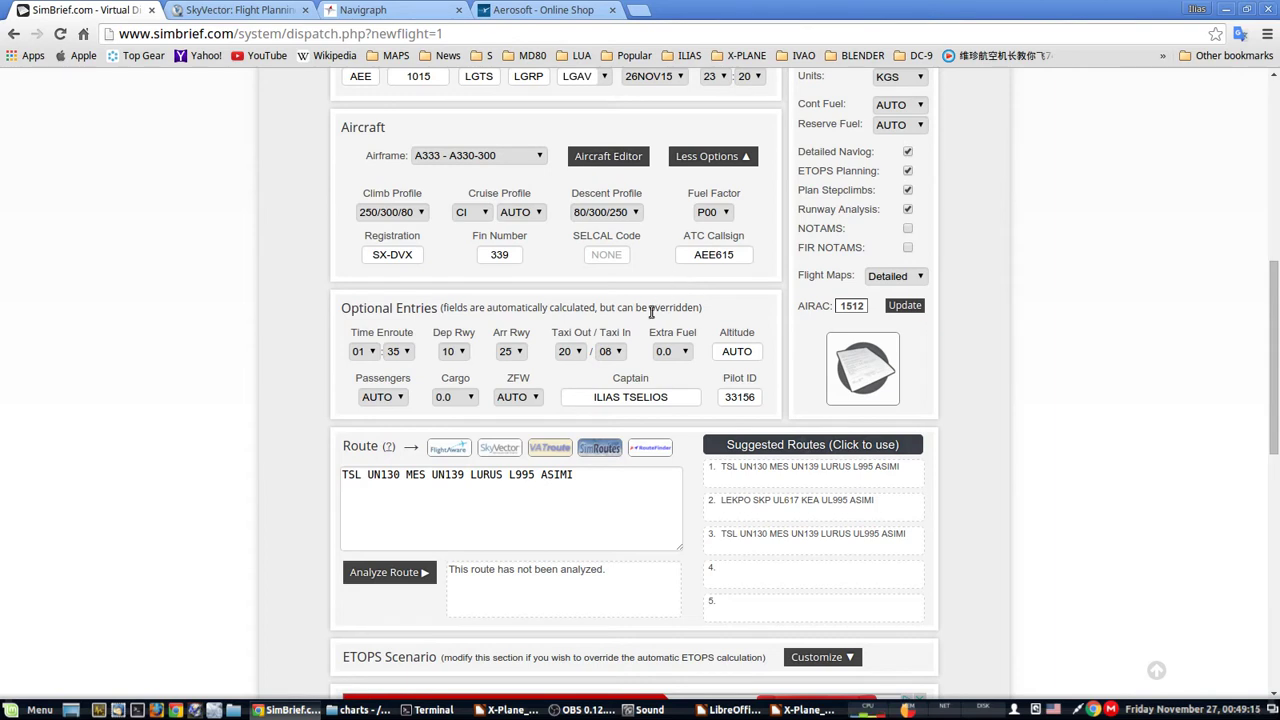
pyautogui.click(465, 357)
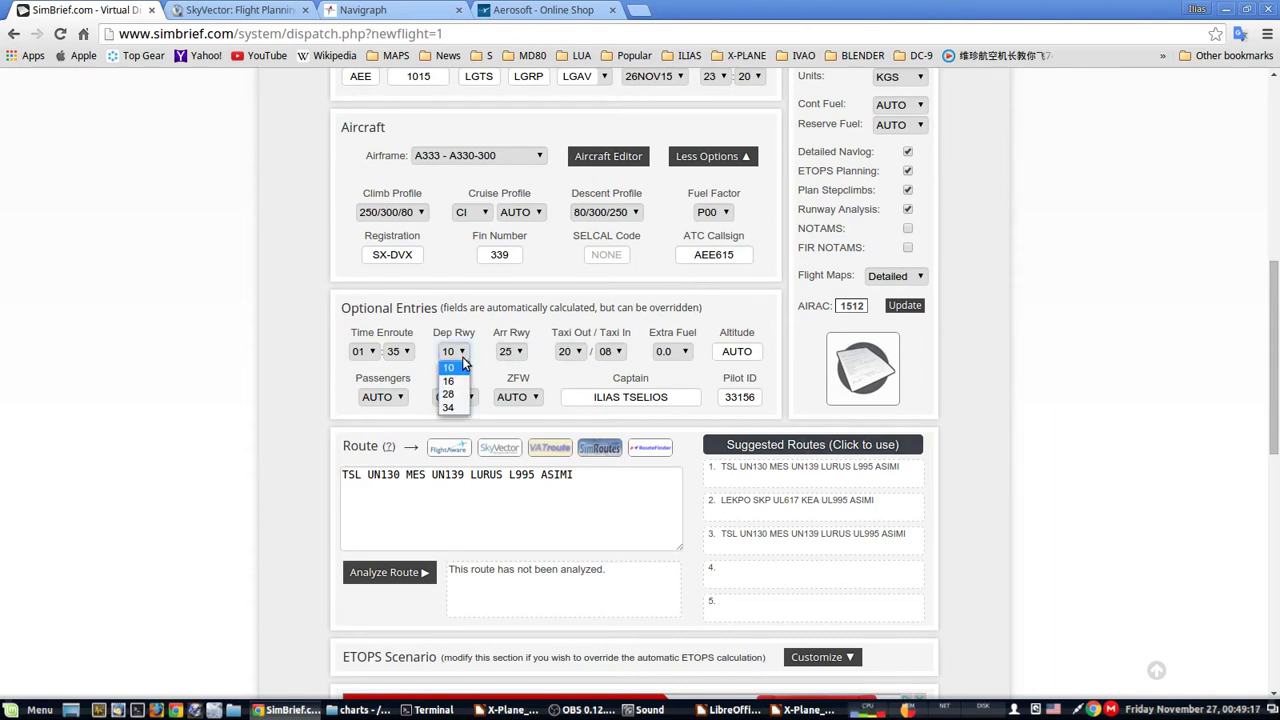
pyautogui.click(457, 381)
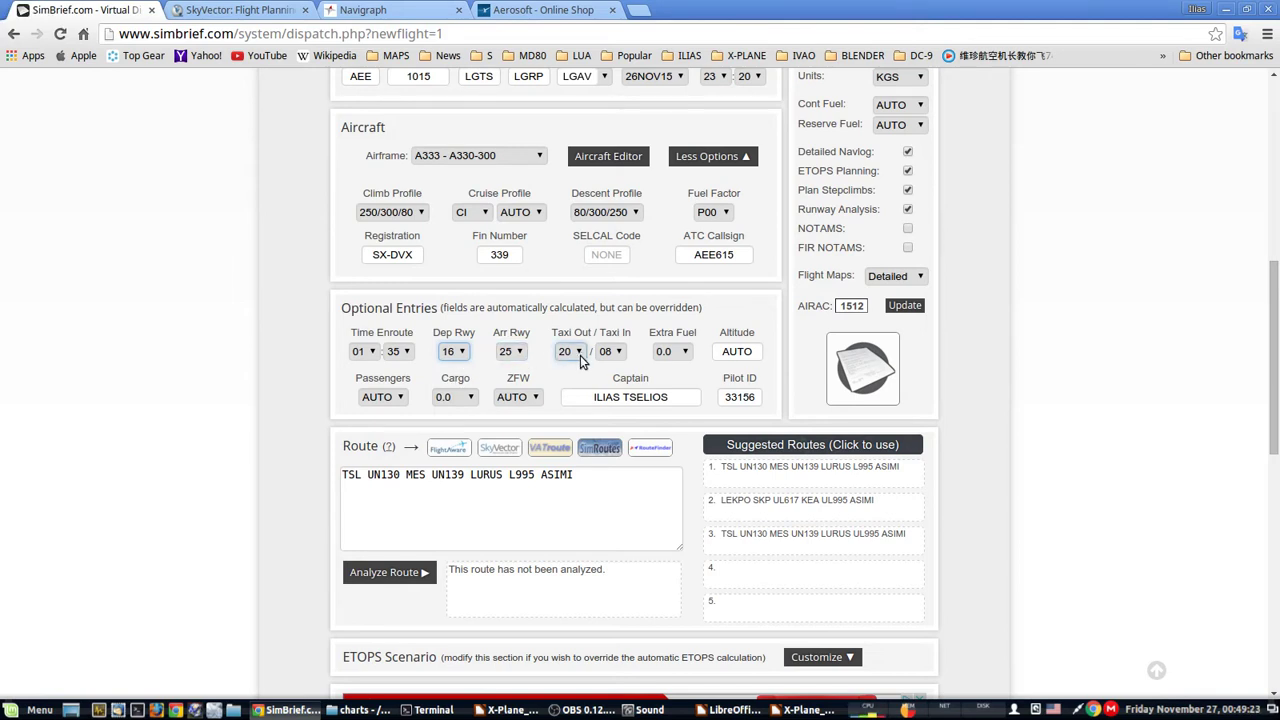
pyautogui.click(580, 355)
pyautogui.click(580, 355)
pyautogui.click(688, 354)
pyautogui.click(698, 333)
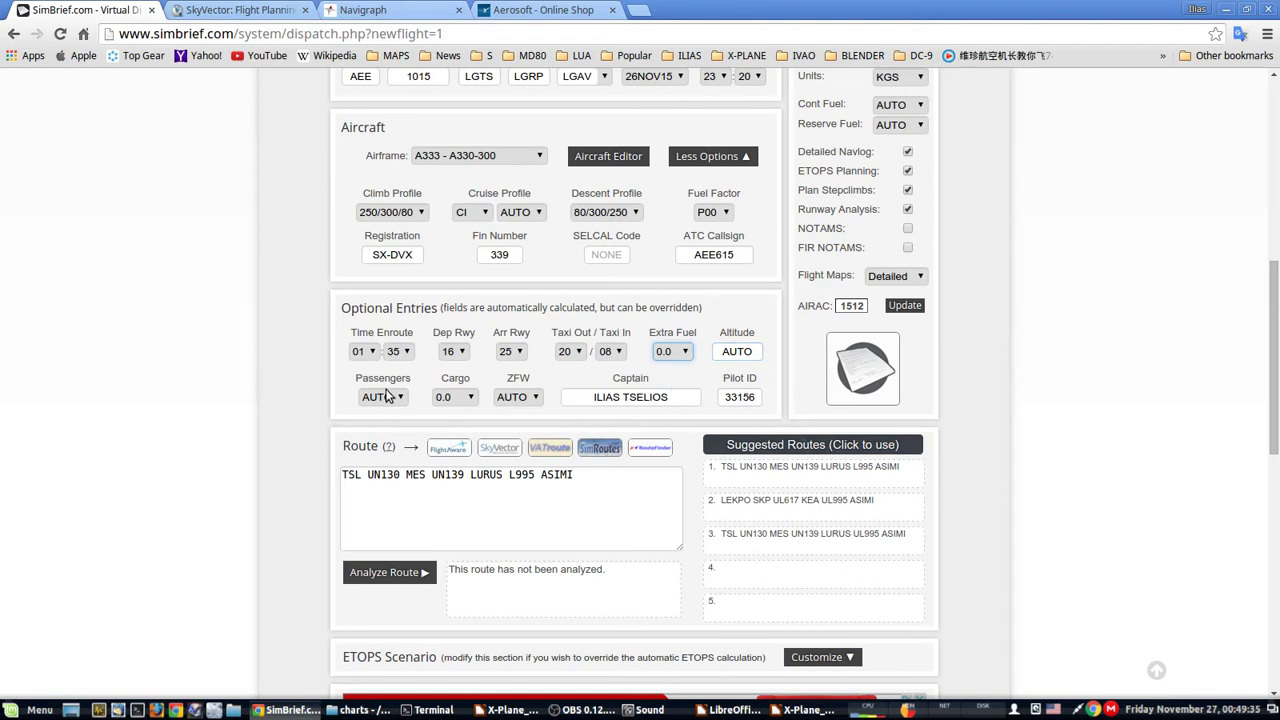
# Set the flight's cargo to 3.0
pyautogui.click(475, 401)
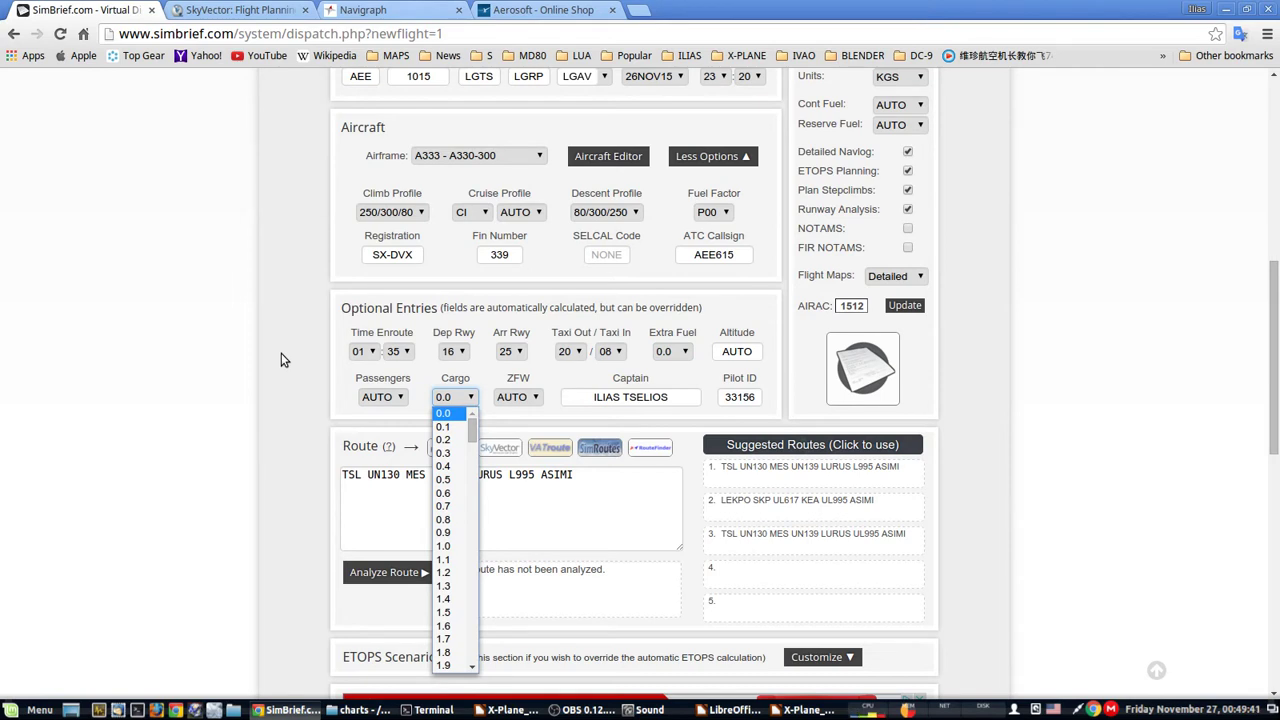
pyautogui.moveTo(477, 434)
pyautogui.mouseDown()
pyautogui.moveTo(466, 472)
pyautogui.moveTo(477, 440)
pyautogui.mouseUp()
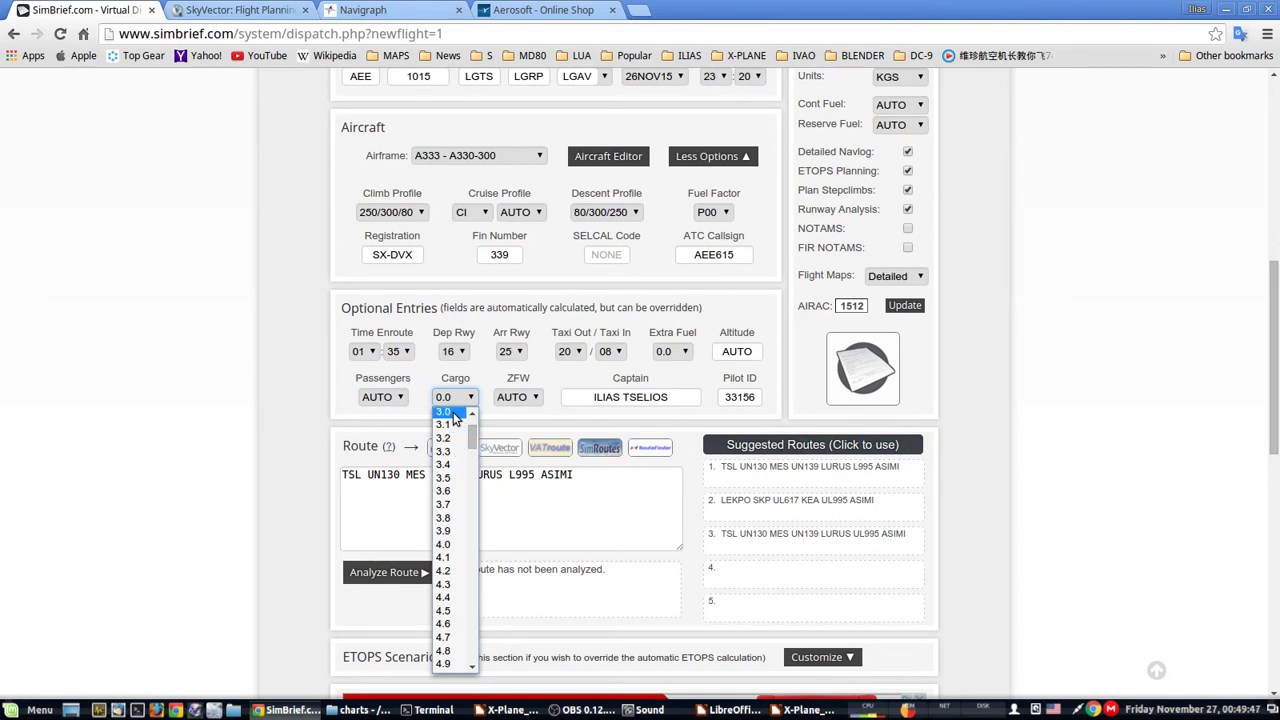
pyautogui.click(445, 411)
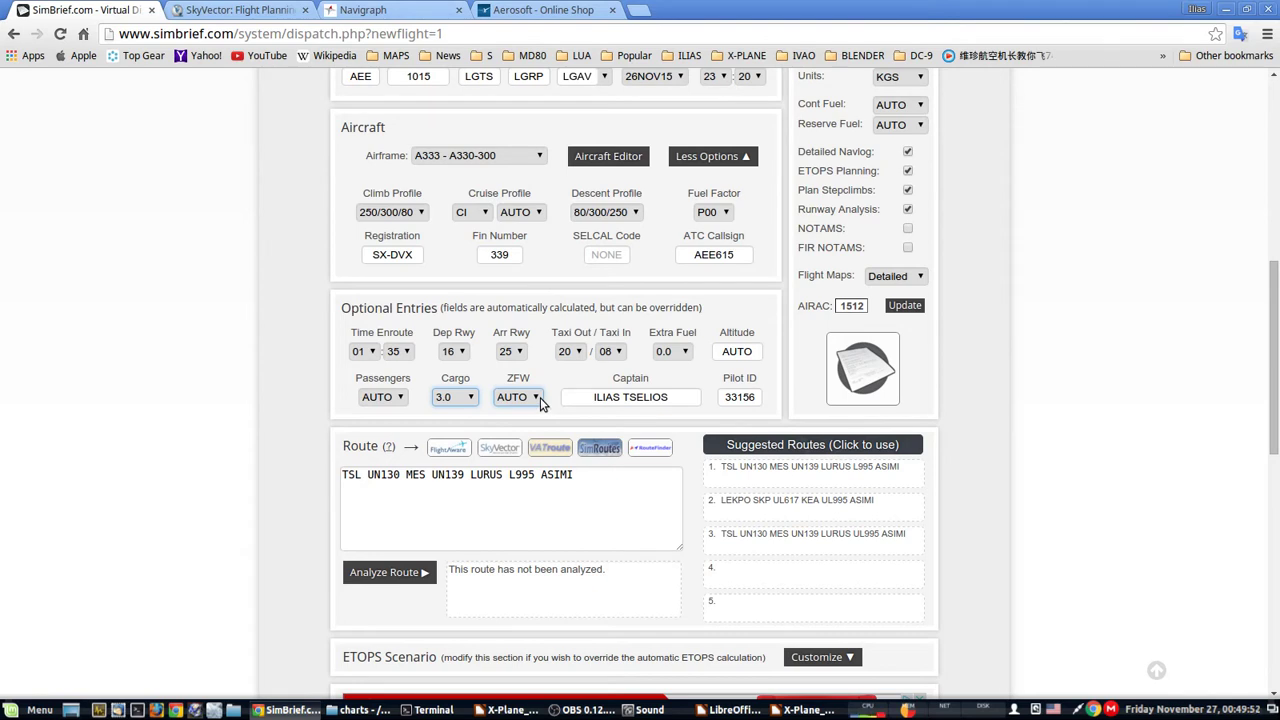
pyautogui.click(540, 397)
pyautogui.moveTo(537, 444)
pyautogui.mouseDown()
pyautogui.moveTo(537, 481)
pyautogui.moveTo(550, 425)
pyautogui.mouseUp()
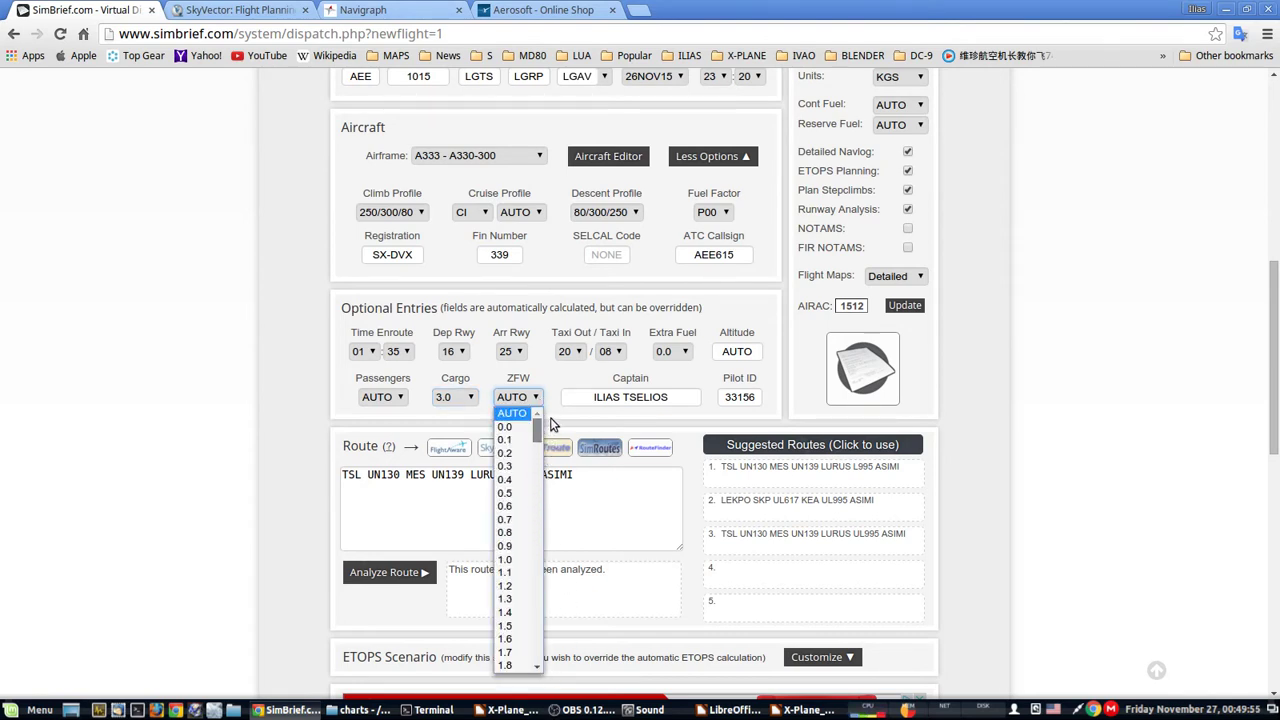
pyautogui.click(557, 379)
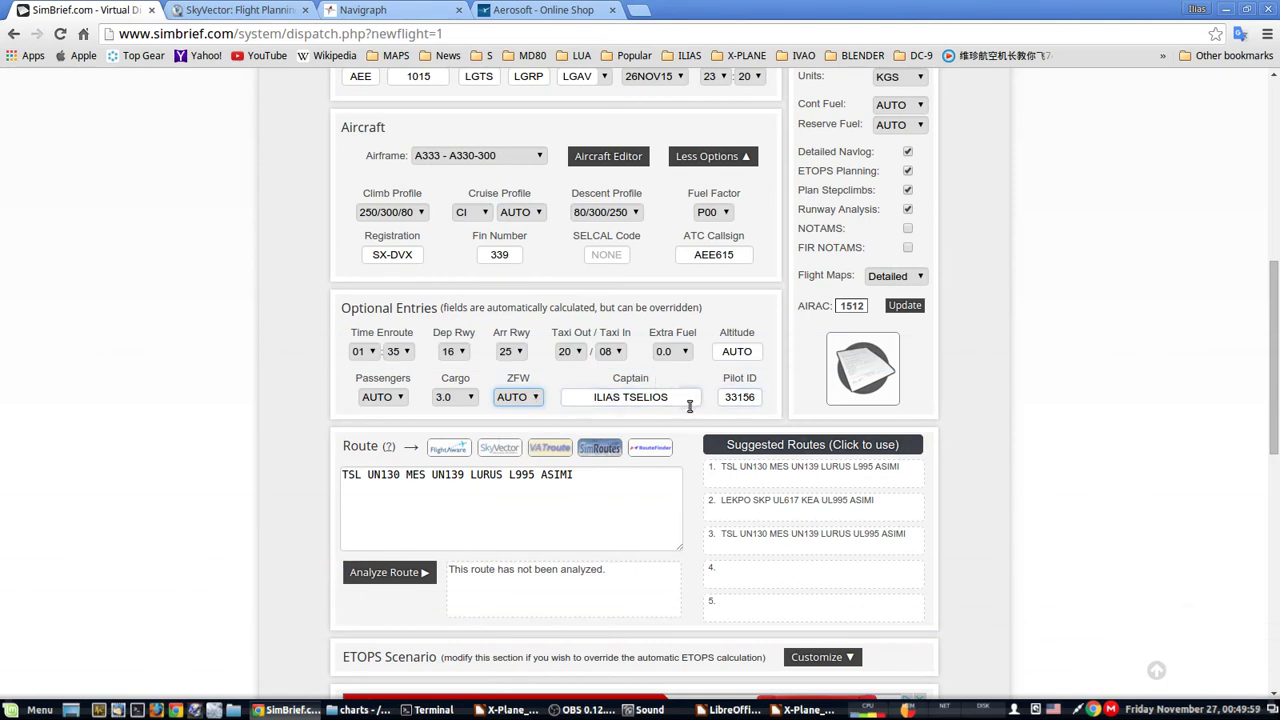
# Analyze the entered route TSL UN130 MES UN139 LURUS L995 ASIMI
pyautogui.click(424, 476)
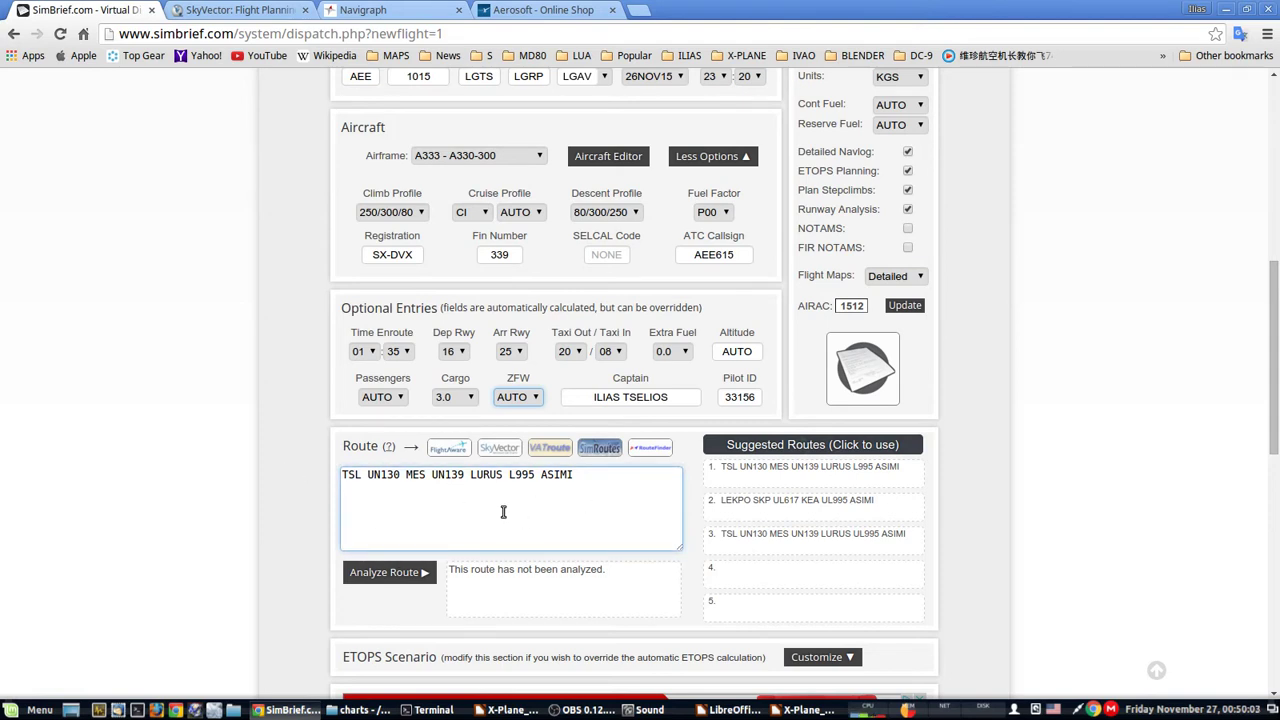
pyautogui.click(391, 592)
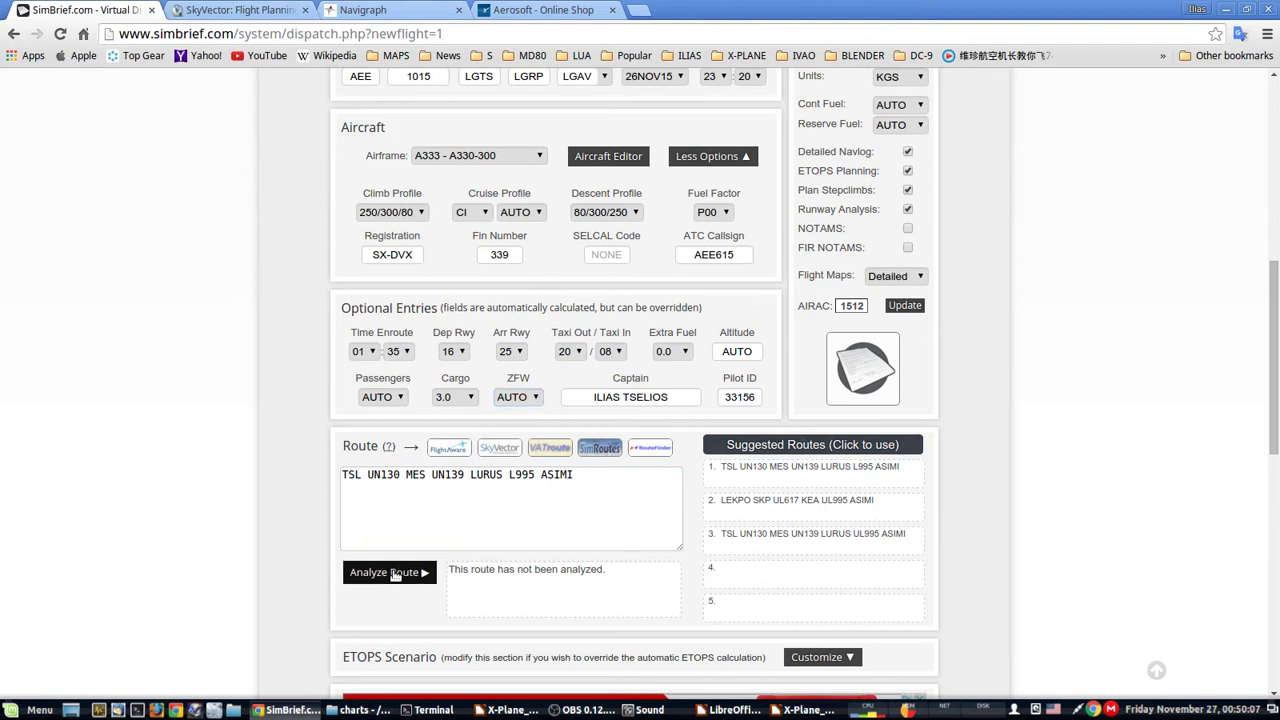
pyautogui.click(395, 574)
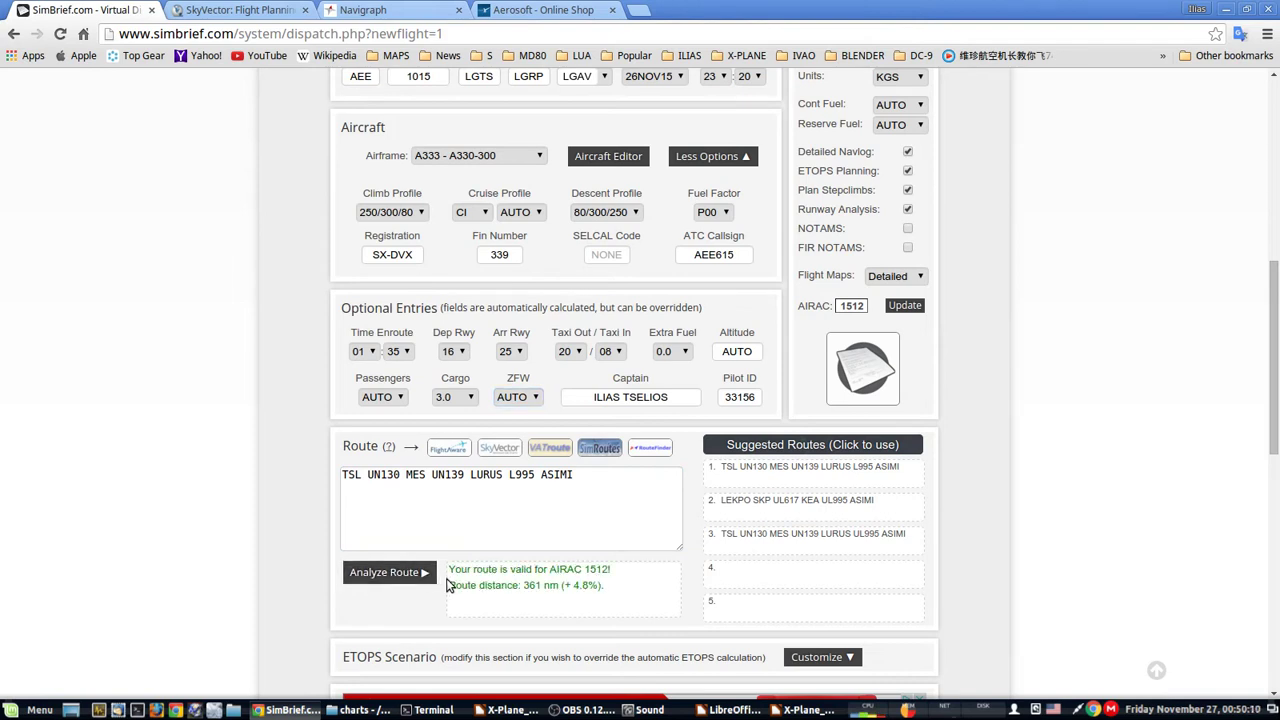
# Examine the route analysis for its AIRAC validity and route distance
pyautogui.moveTo(463, 569); pyautogui.dragTo(594, 569)
pyautogui.click(600, 569)
pyautogui.doubleClick(600, 569)
pyautogui.doubleClick(551, 586)
pyautogui.click(600, 592)
pyautogui.doubleClick(596, 569)
pyautogui.click(600, 569)
pyautogui.doubleClick(600, 569)
# Review the dispatch output selections and the available flight map options
pyautogui.scroll(1, 257, 427)
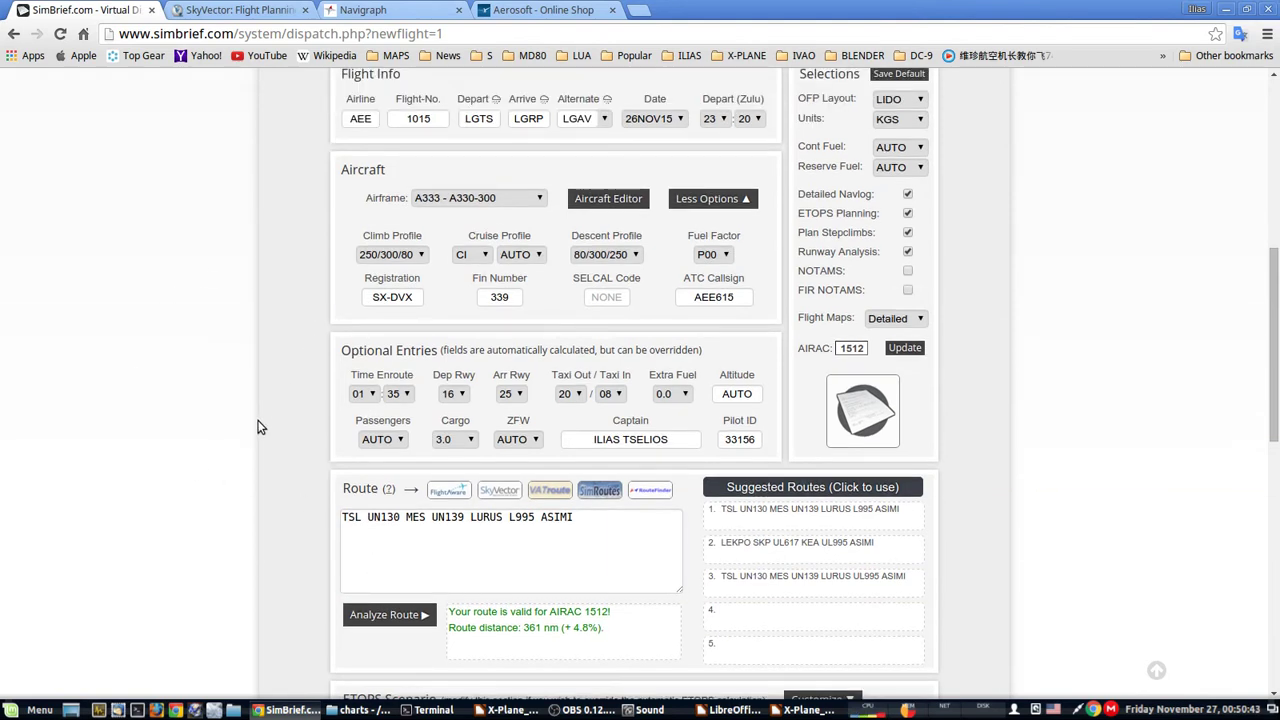
pyautogui.scroll(1, 257, 427)
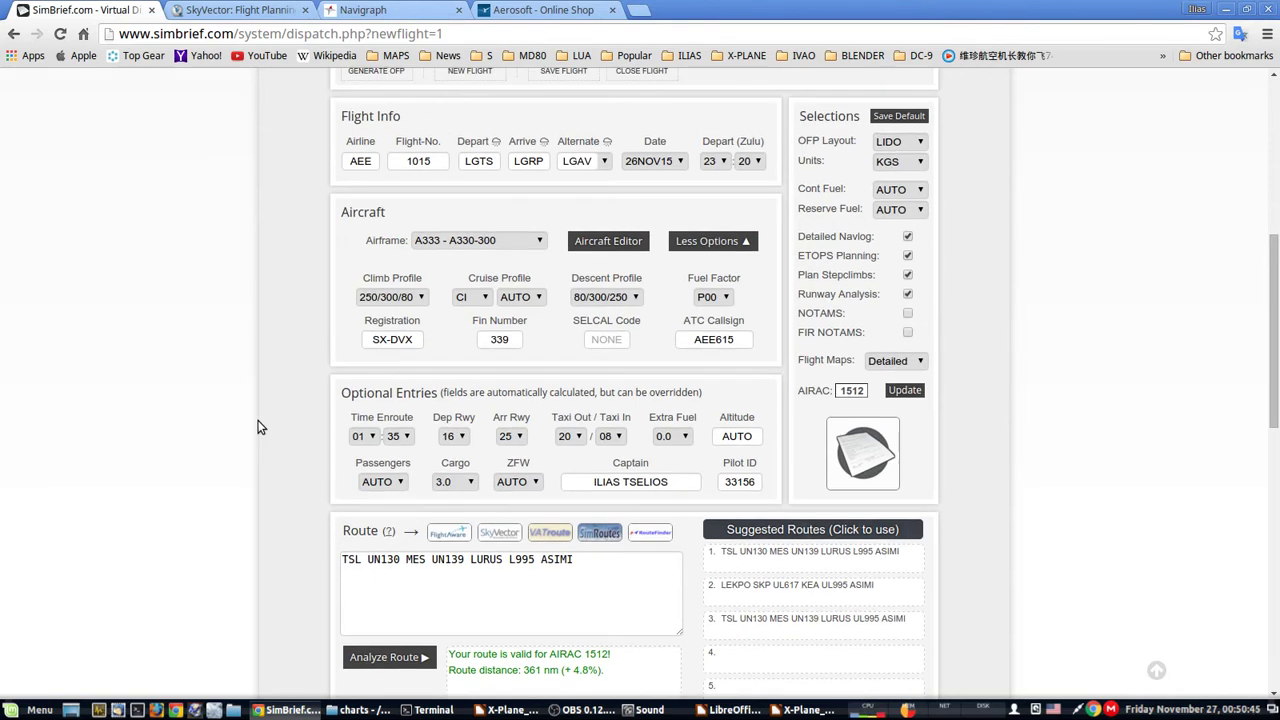
pyautogui.scroll(-1, 257, 427)
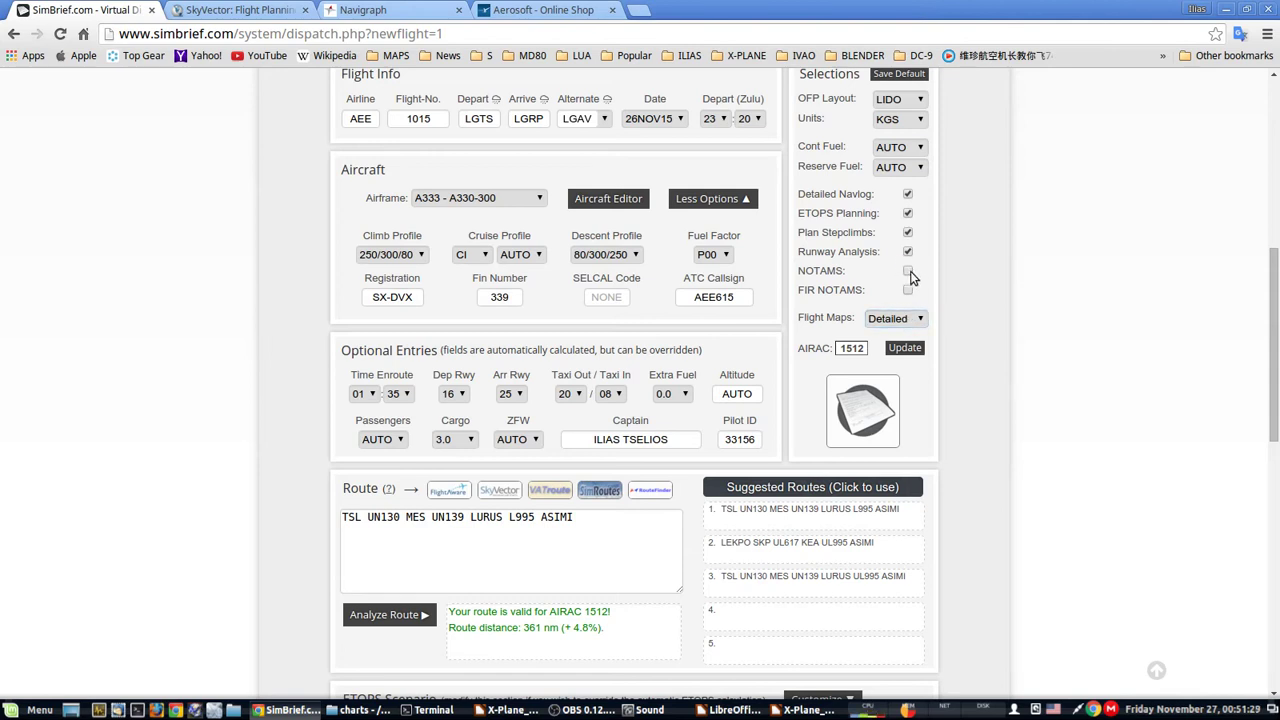
pyautogui.click(916, 322)
pyautogui.click(1023, 343)
# Save the flight and generate its operational flight plan, allowing previously generated plans to be overwritten
pyautogui.scroll(3, 1011, 342)
pyautogui.scroll(2, 1011, 342)
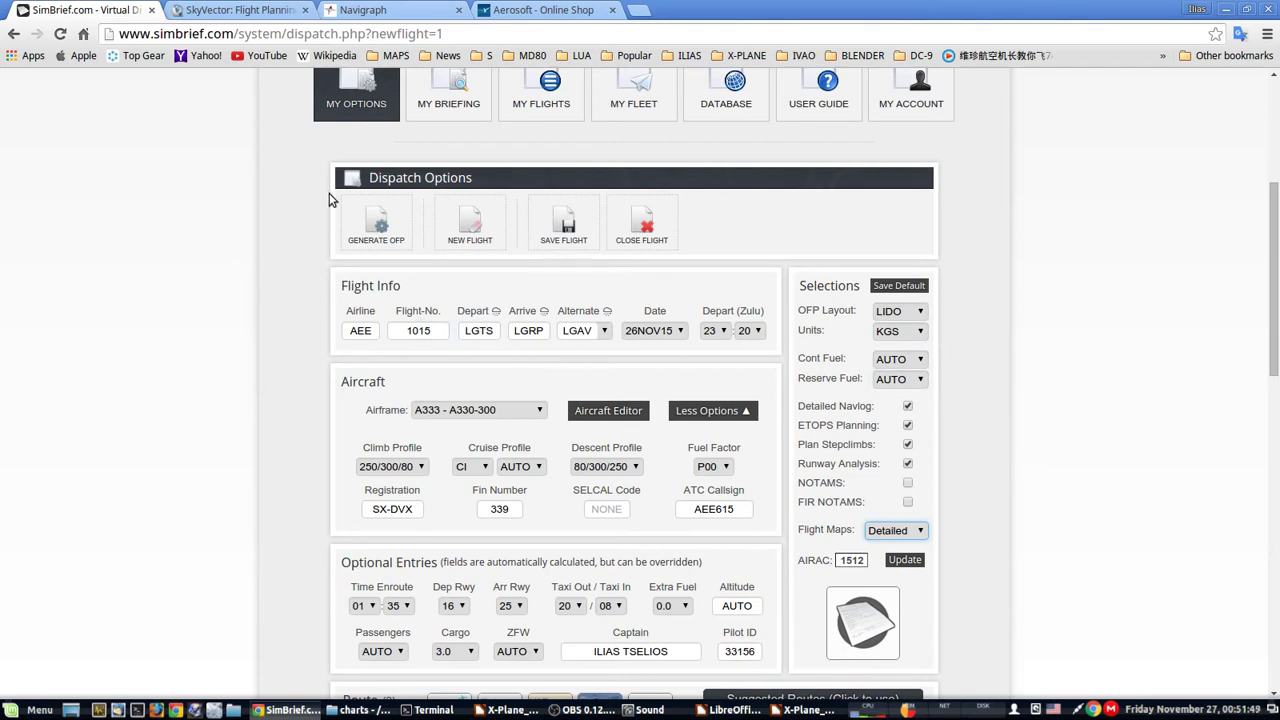
pyautogui.click(564, 221)
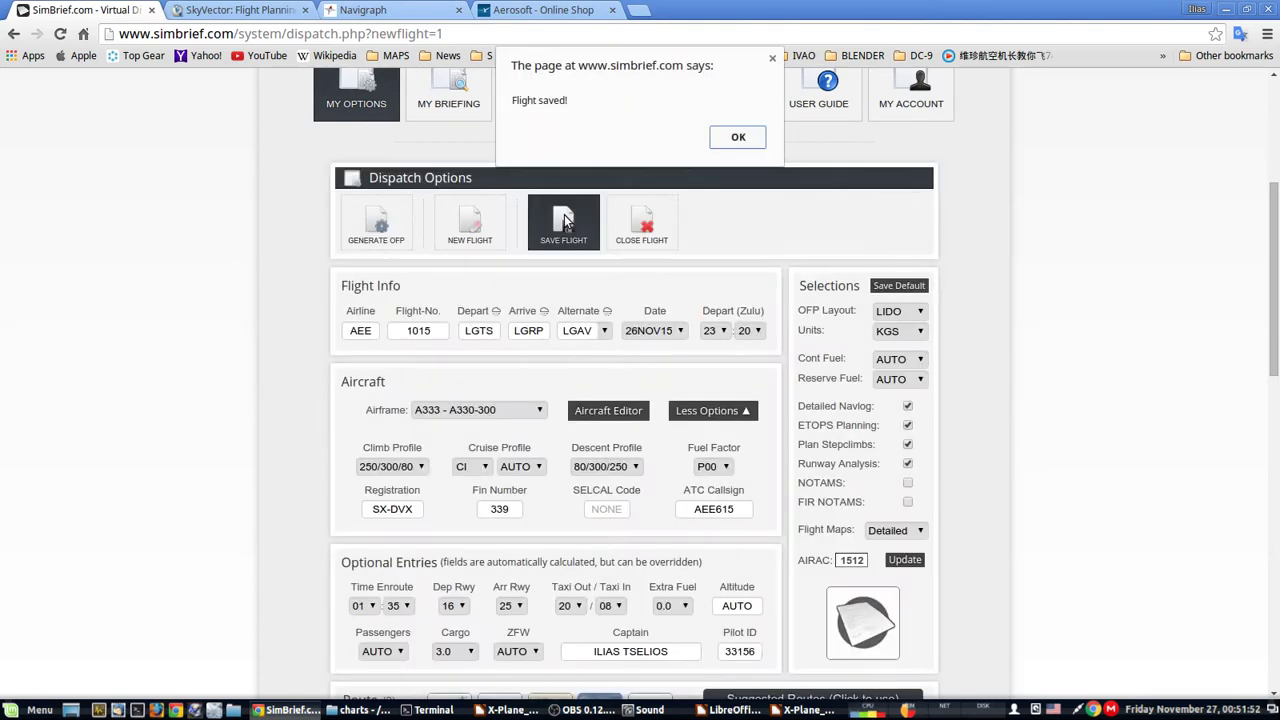
pyautogui.click(750, 142)
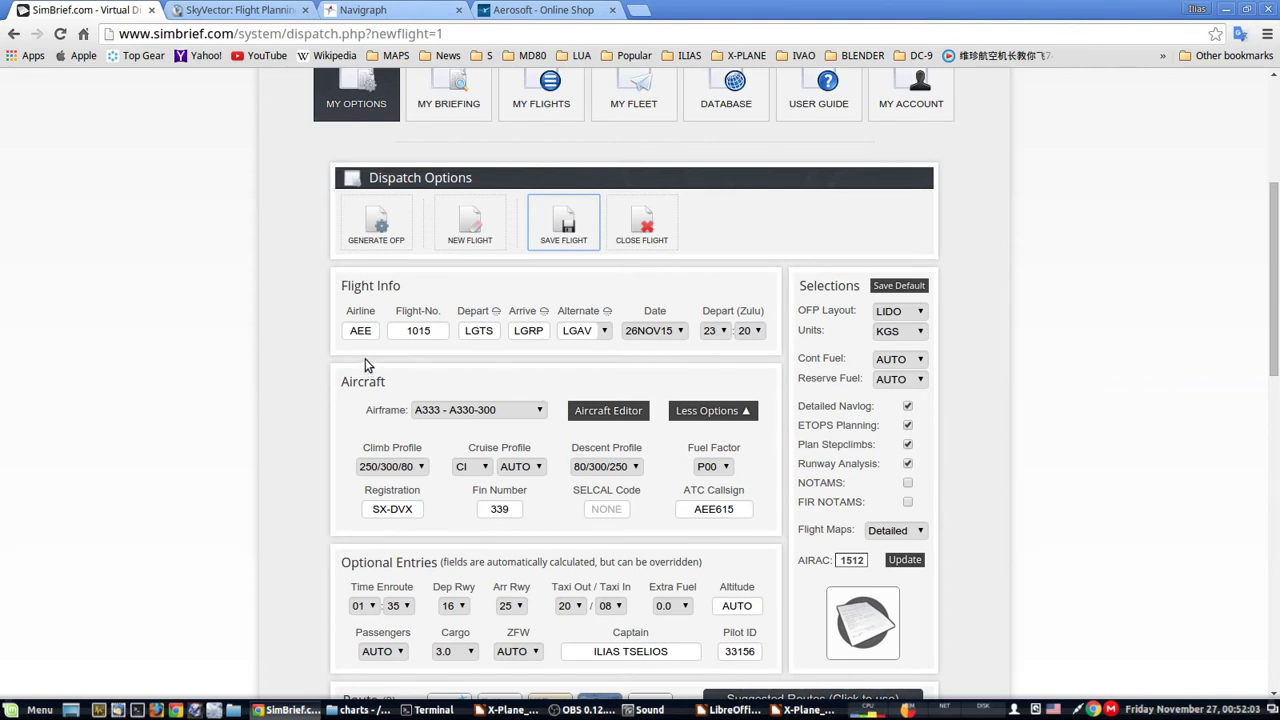
pyautogui.click(371, 235)
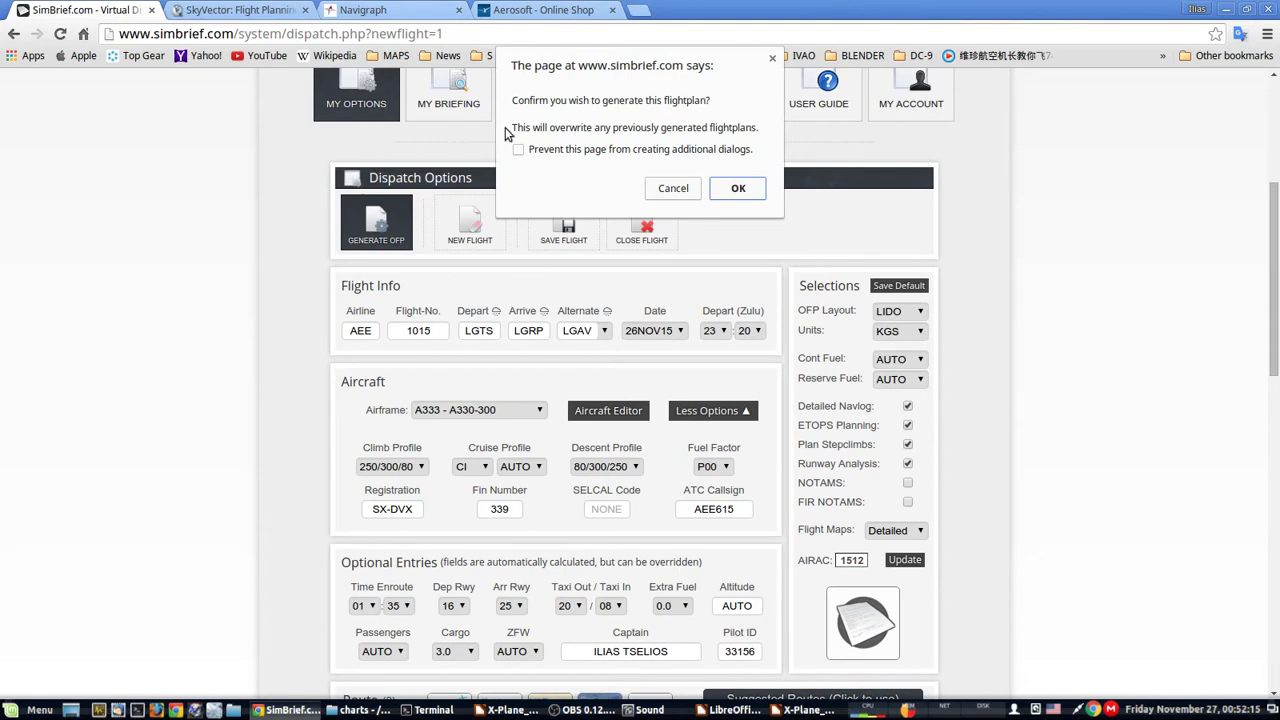
pyautogui.click(740, 189)
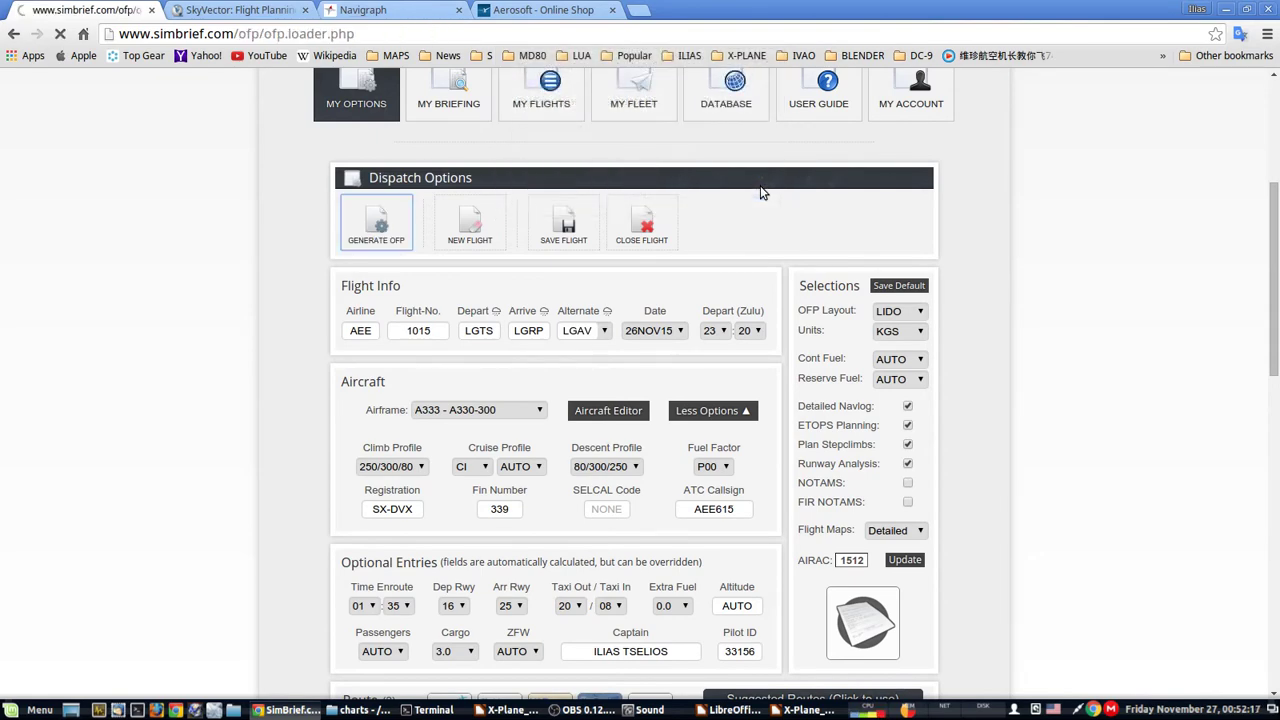
# Examine the generated briefing's OFP summary, route map and paperwork preview
pyautogui.scroll(-2, 86, 391)
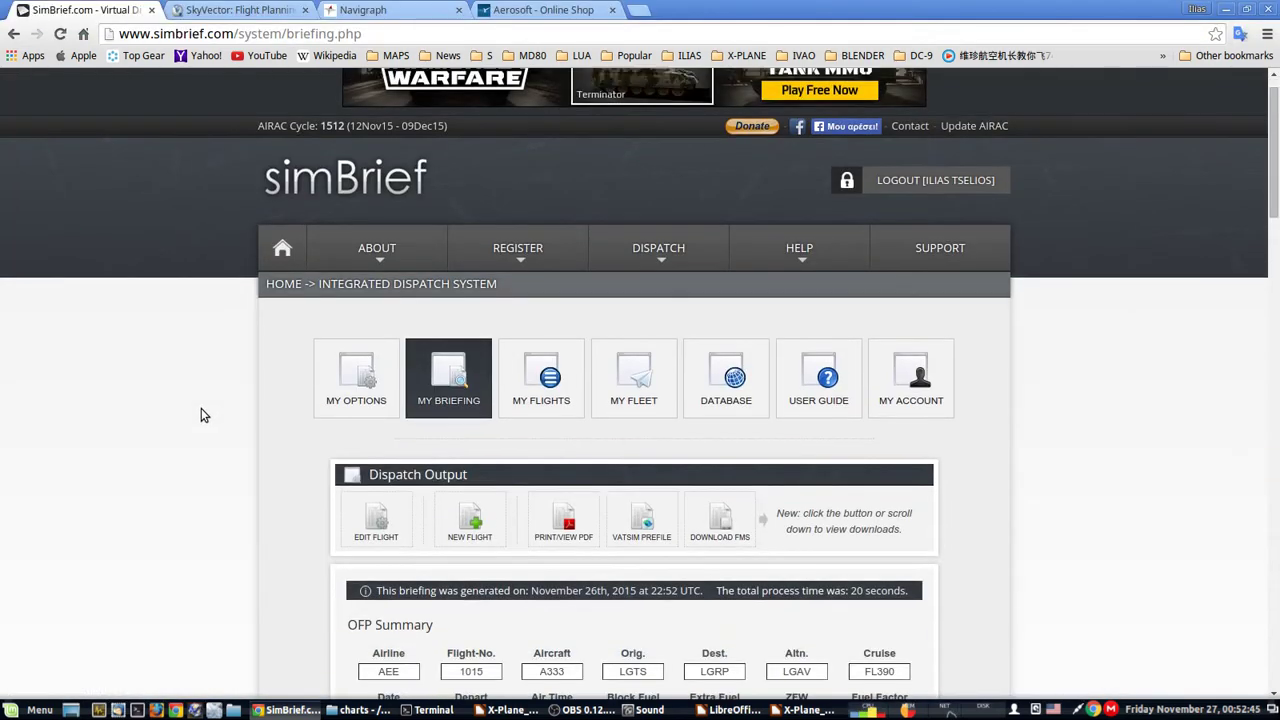
pyautogui.scroll(-3, 201, 410)
pyautogui.scroll(-3, 200, 408)
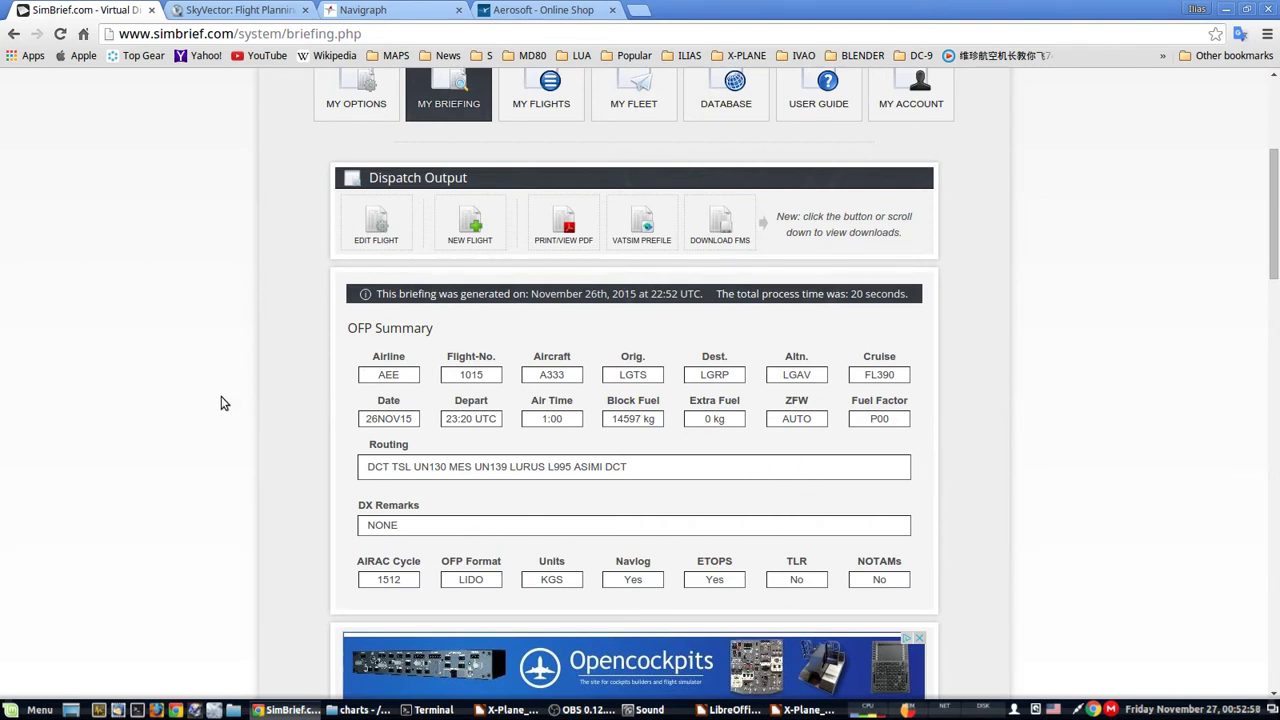
pyautogui.scroll(-2, 221, 396)
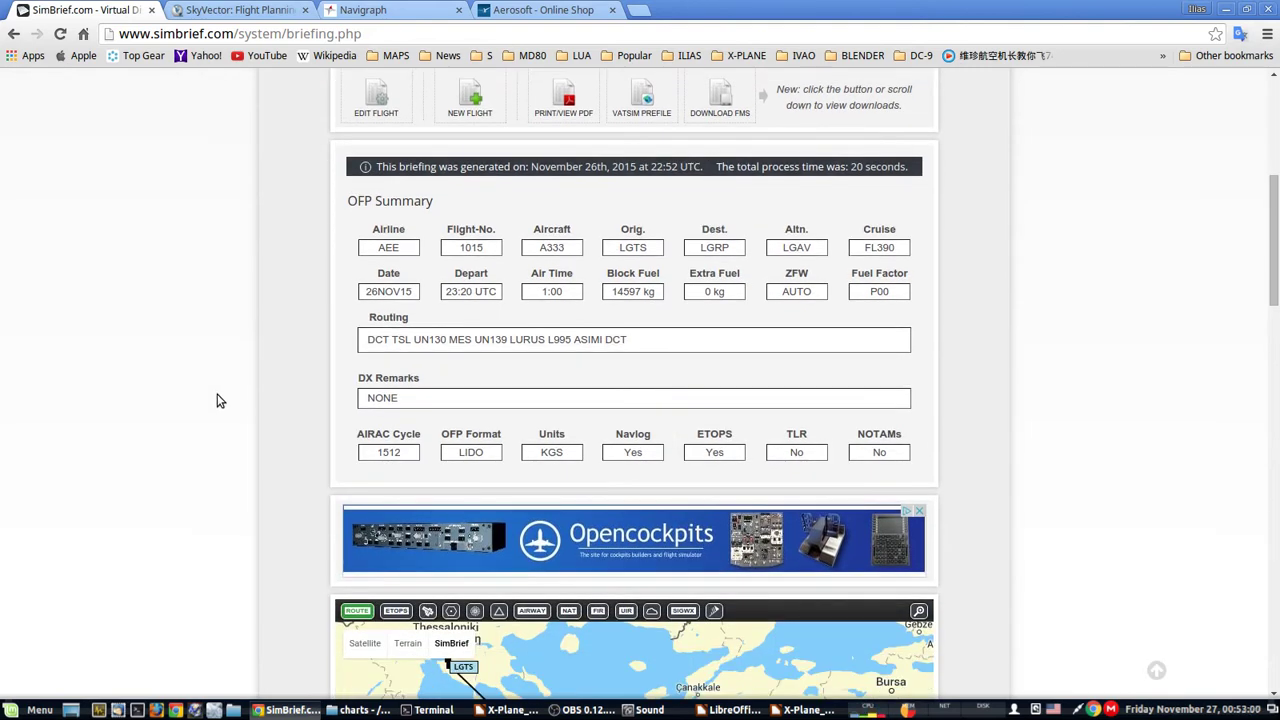
pyautogui.scroll(-9, 220, 400)
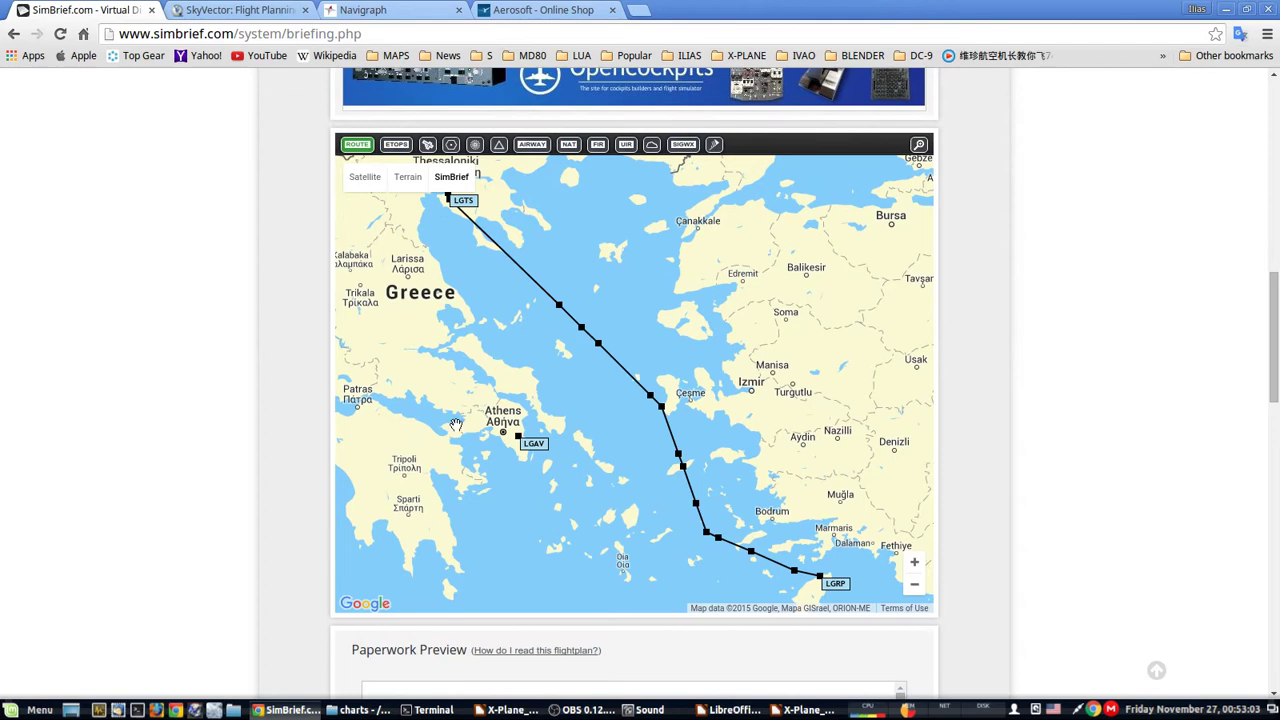
pyautogui.scroll(-3, 214, 358)
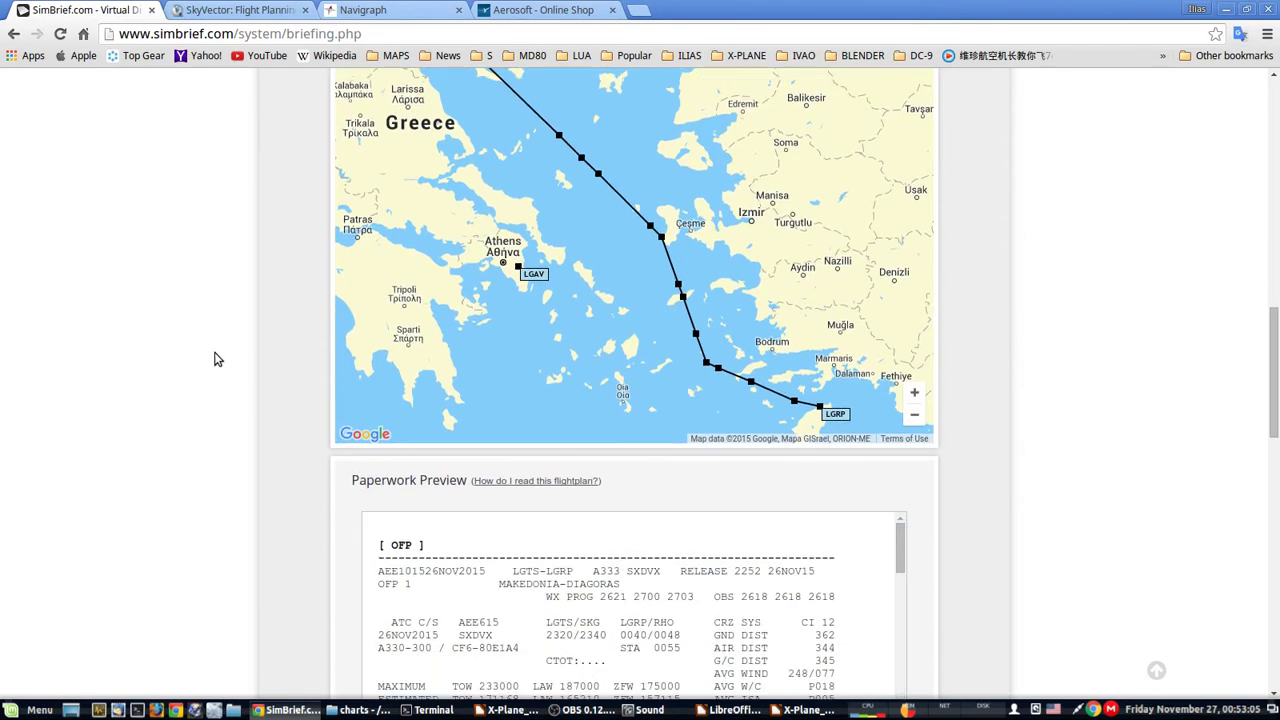
pyautogui.scroll(-3, 214, 358)
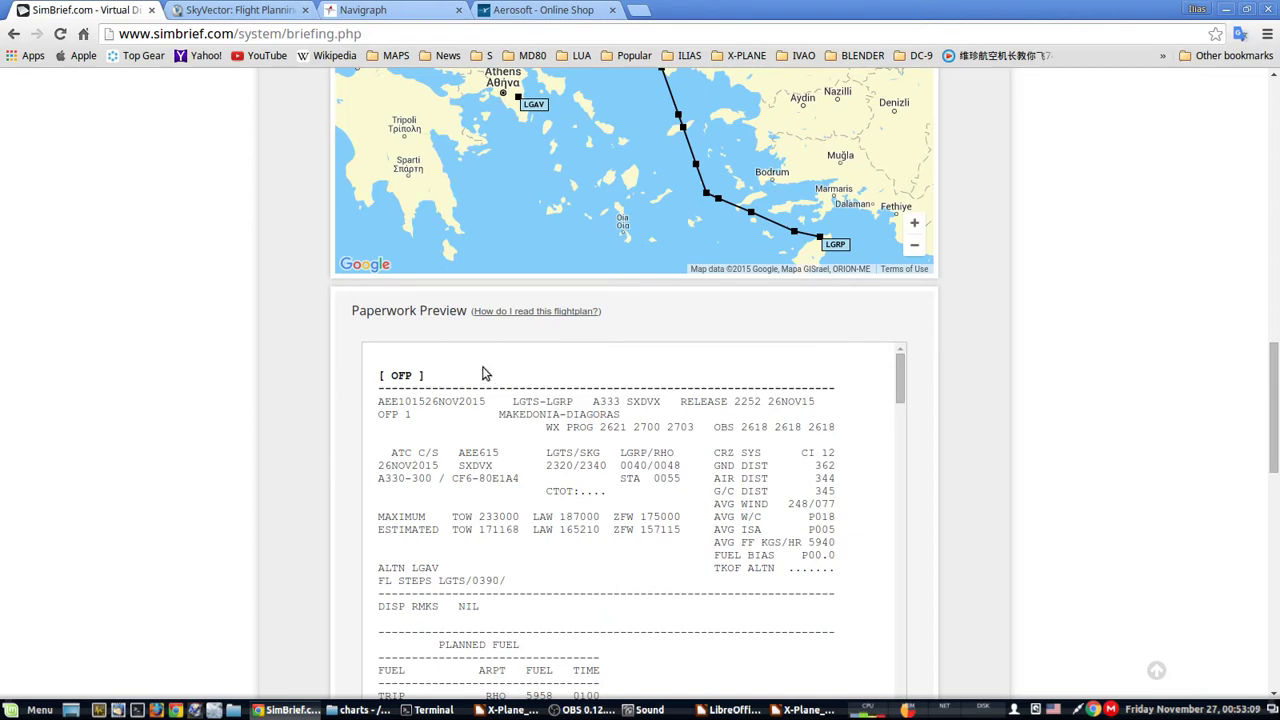
pyautogui.scroll(6, 277, 437)
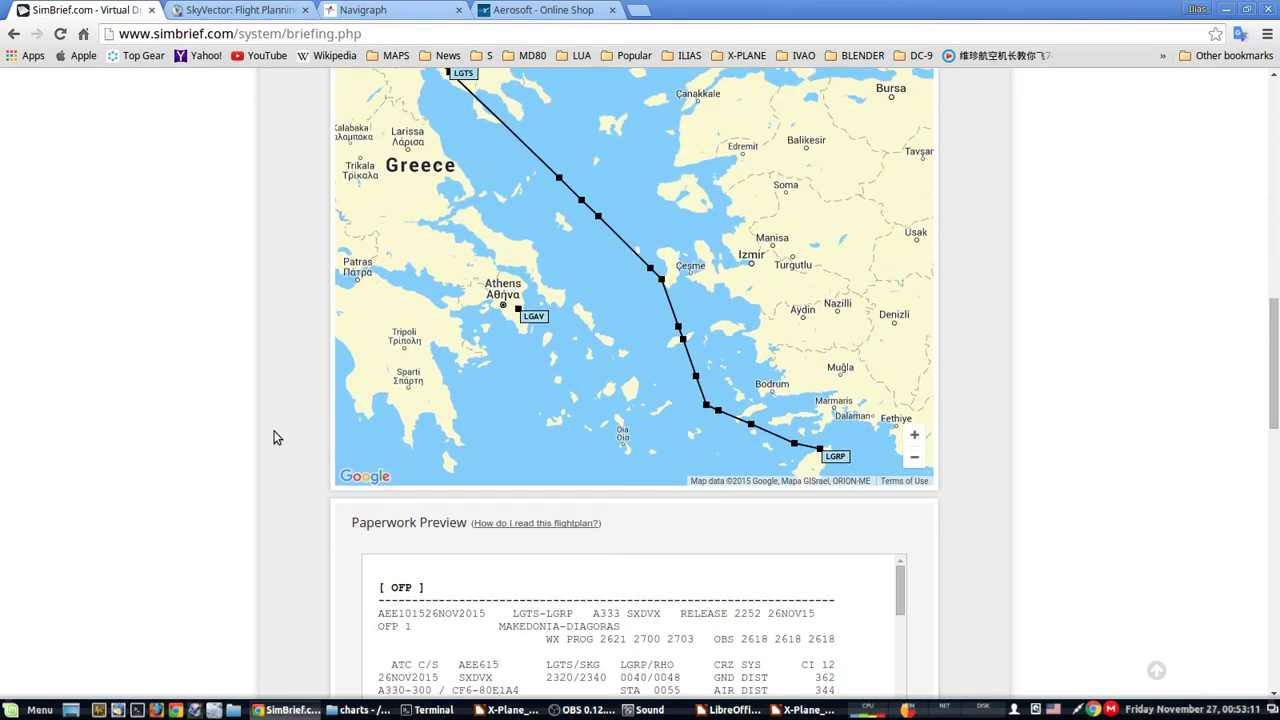
pyautogui.scroll(5, 277, 437)
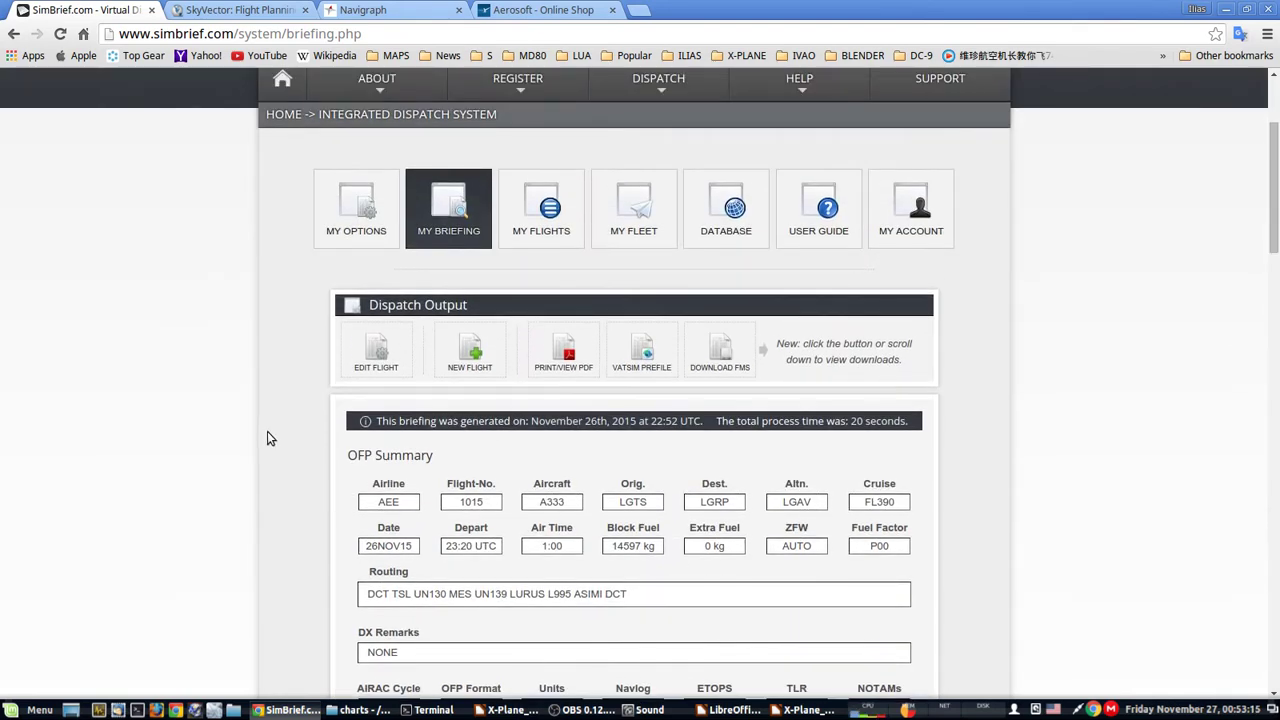
pyautogui.scroll(1, 267, 431)
pyautogui.scroll(-1, 267, 431)
pyautogui.scroll(-1, 267, 425)
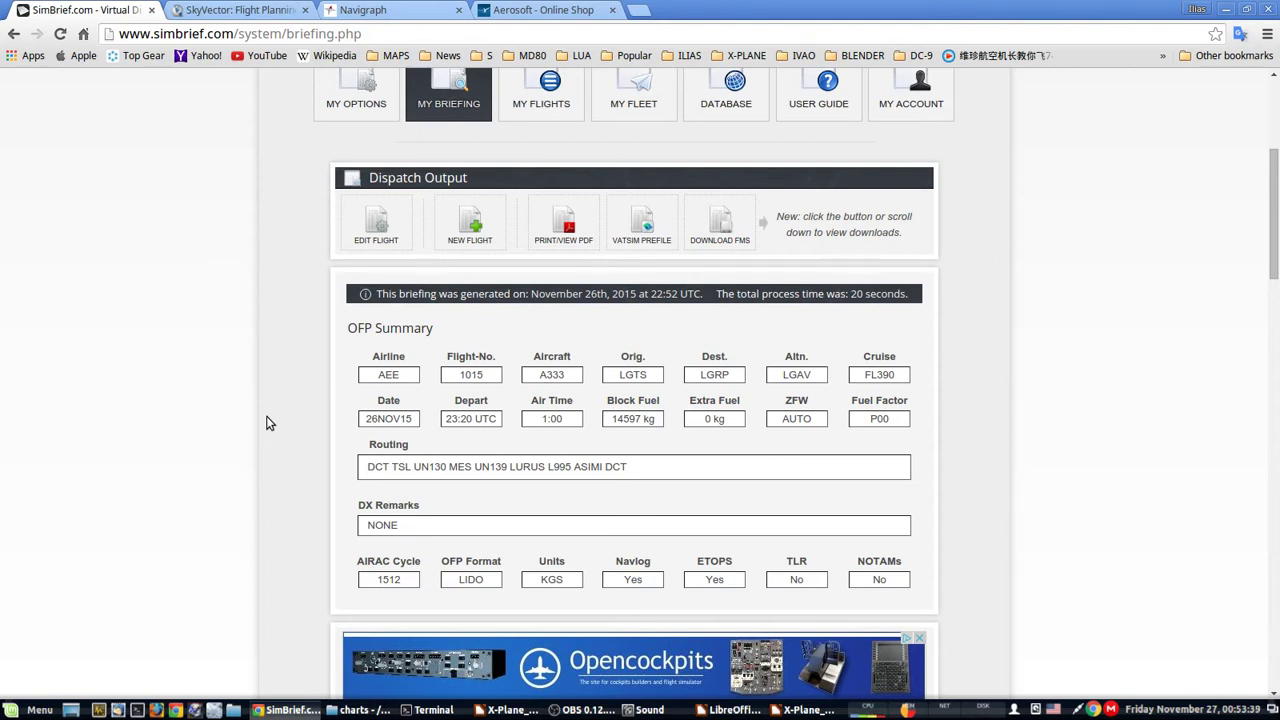
# Download the X-Plane flight plan LGTSLGRP01.fms into X-Plane 10's Output/FMS plans folder
pyautogui.click(716, 241)
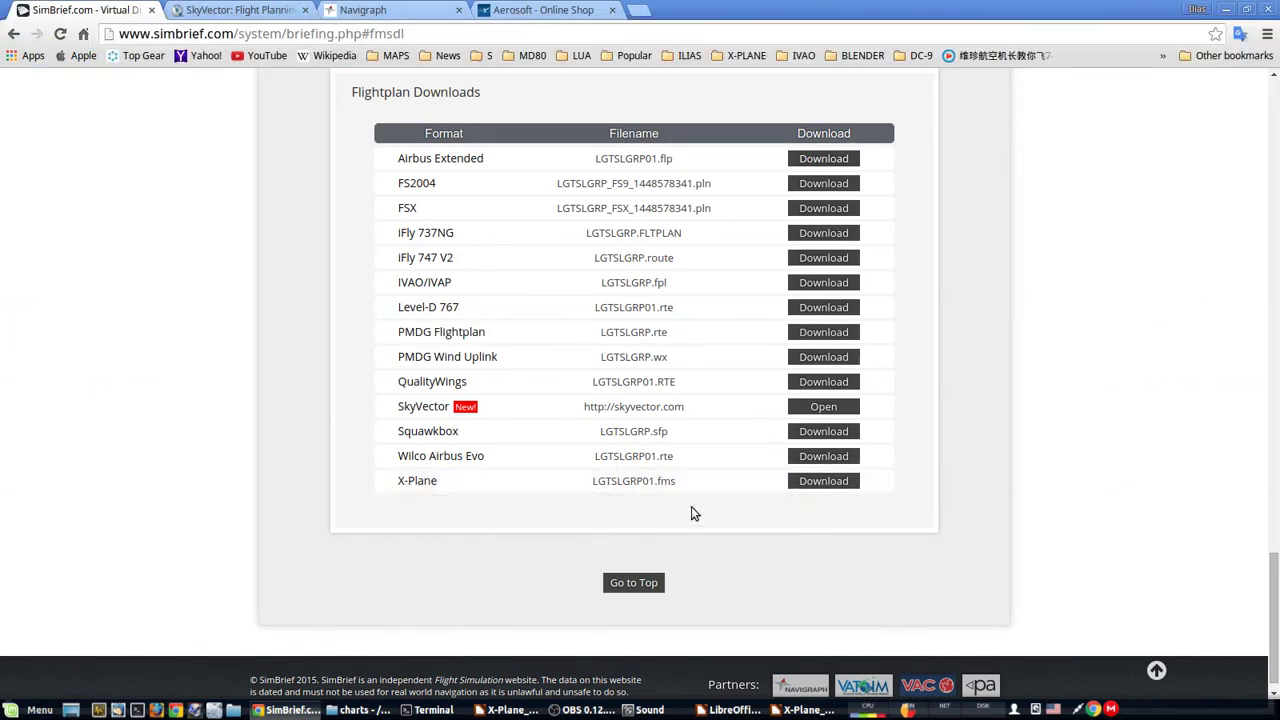
pyautogui.click(838, 489)
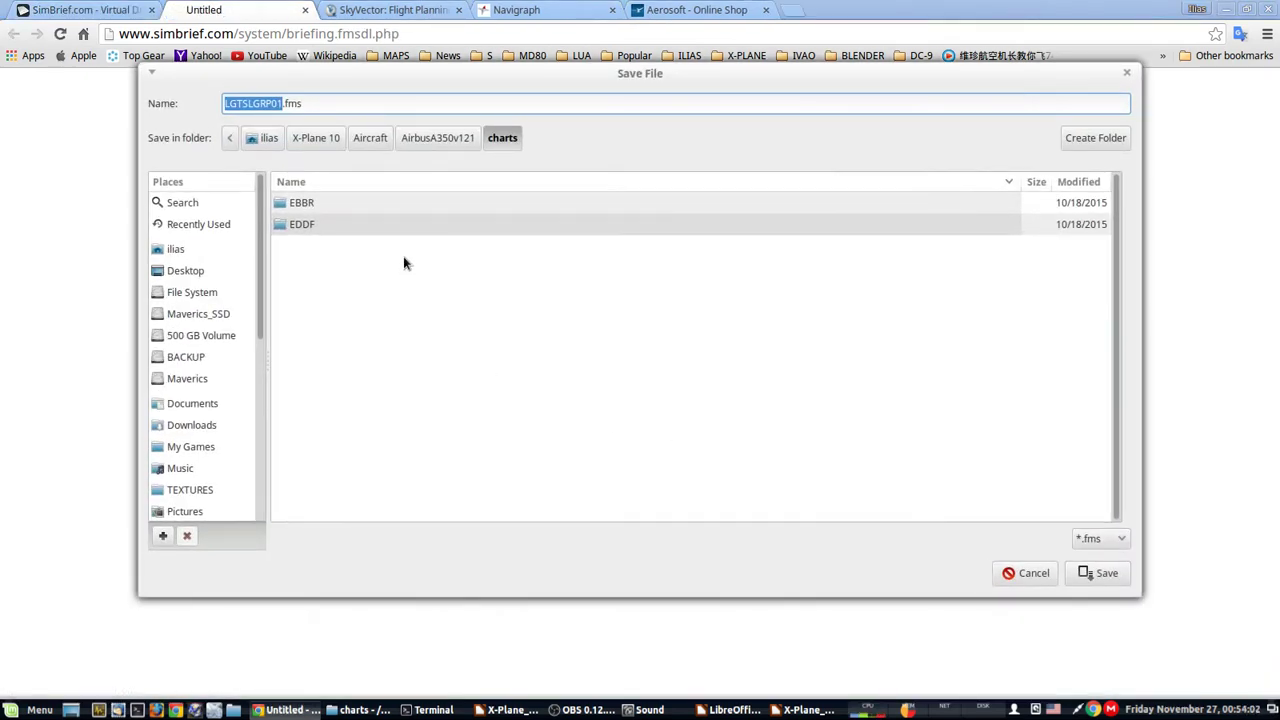
pyautogui.click(437, 143)
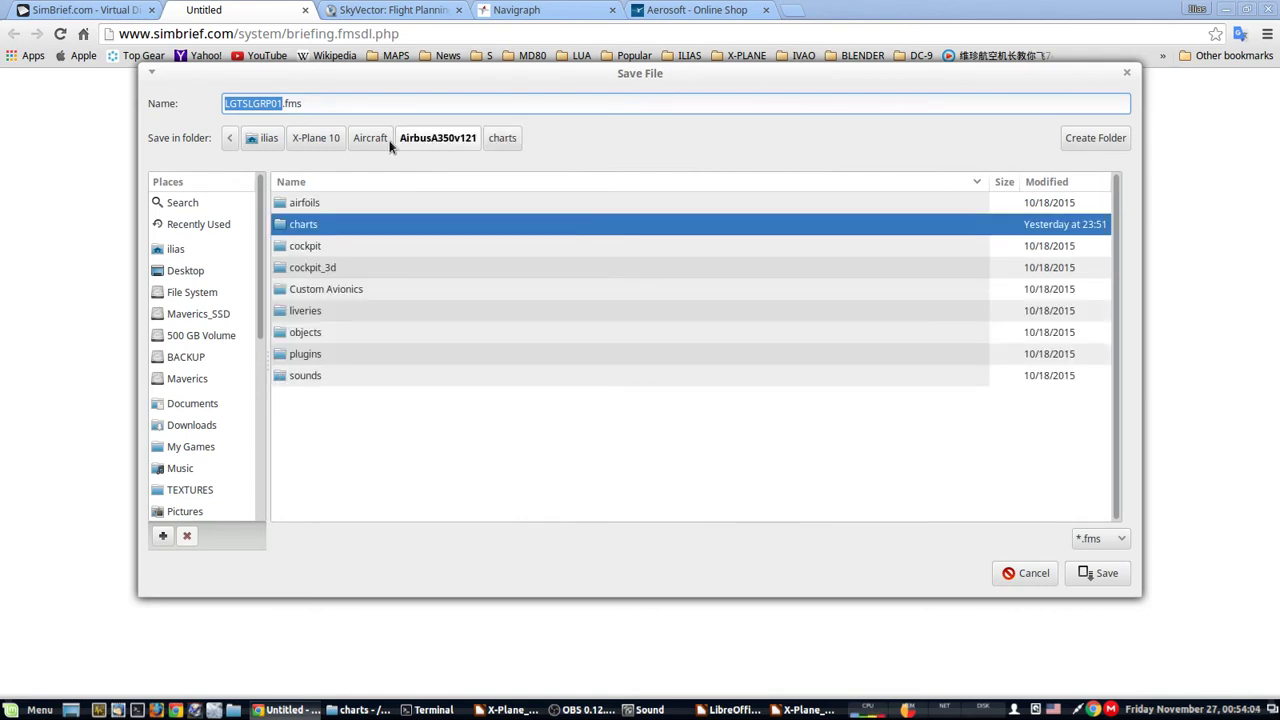
pyautogui.click(355, 140)
pyautogui.click(335, 138)
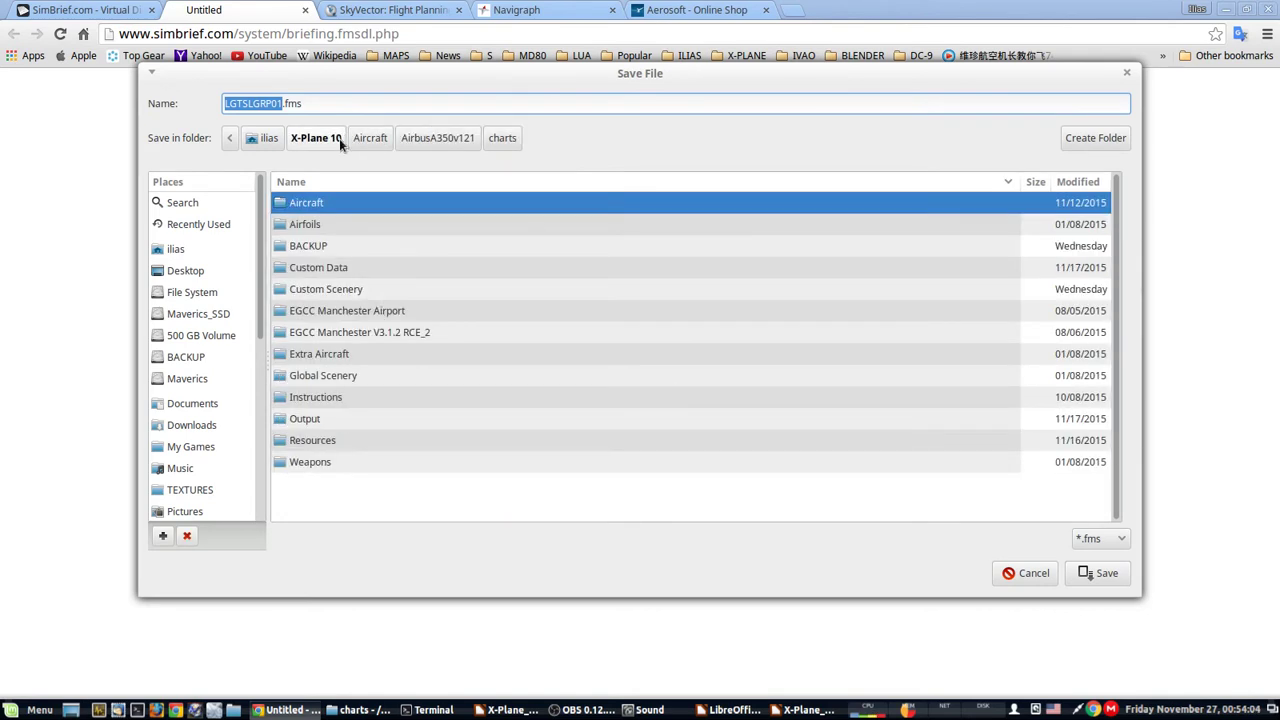
pyautogui.doubleClick(347, 418)
pyautogui.doubleClick(356, 243)
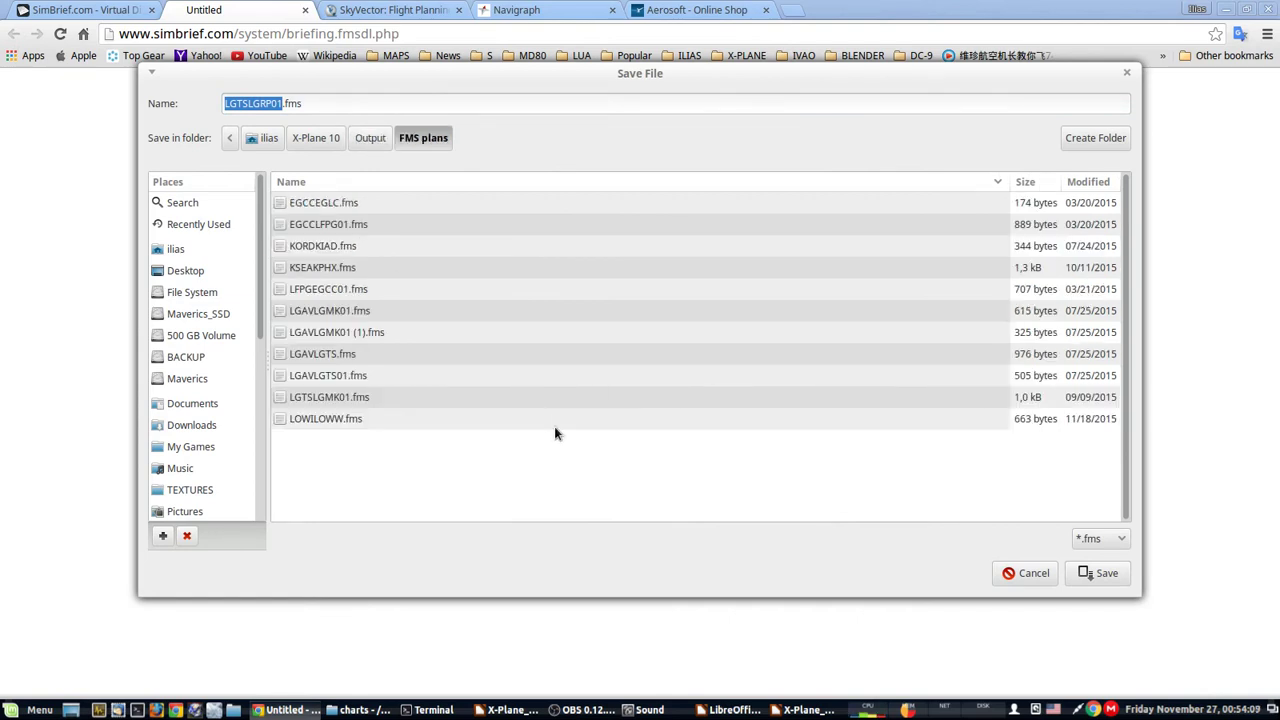
pyautogui.click(1100, 573)
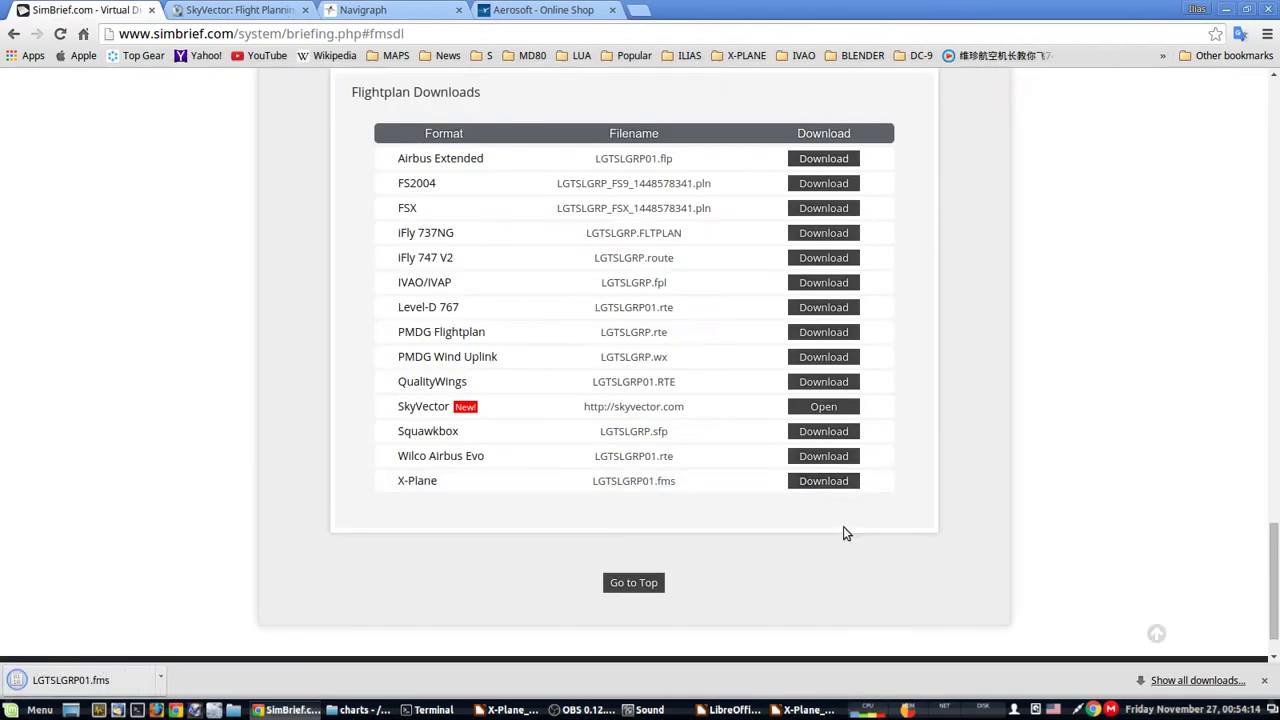
# Open the PDF version of the generated LGTS-LGRP flight plan for viewing
pyautogui.scroll(5, 266, 265)
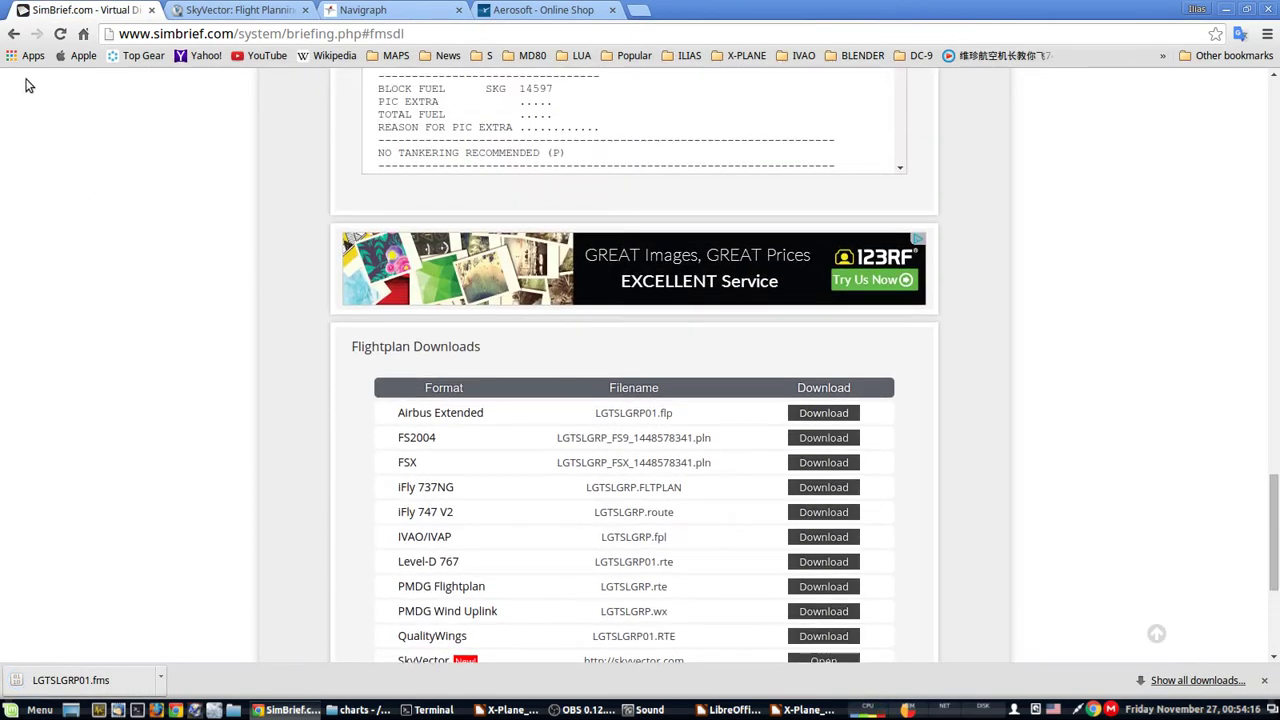
pyautogui.scroll(8, 191, 336)
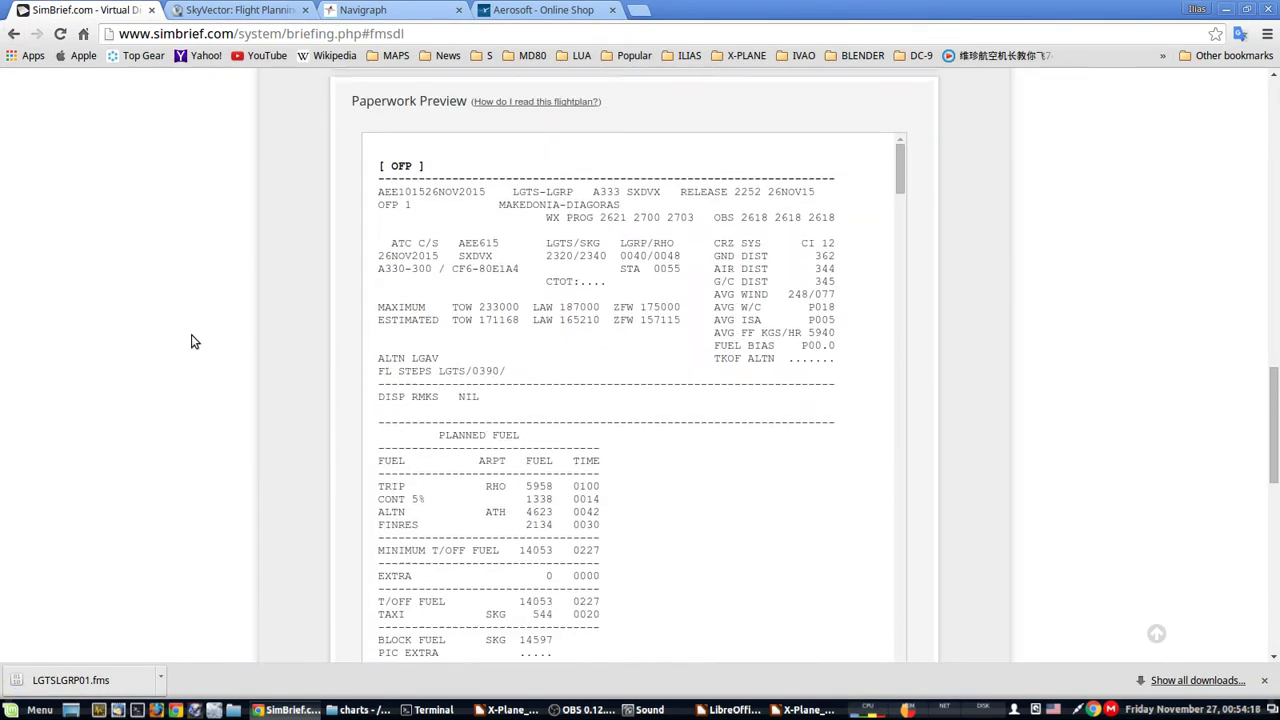
pyautogui.scroll(12, 191, 336)
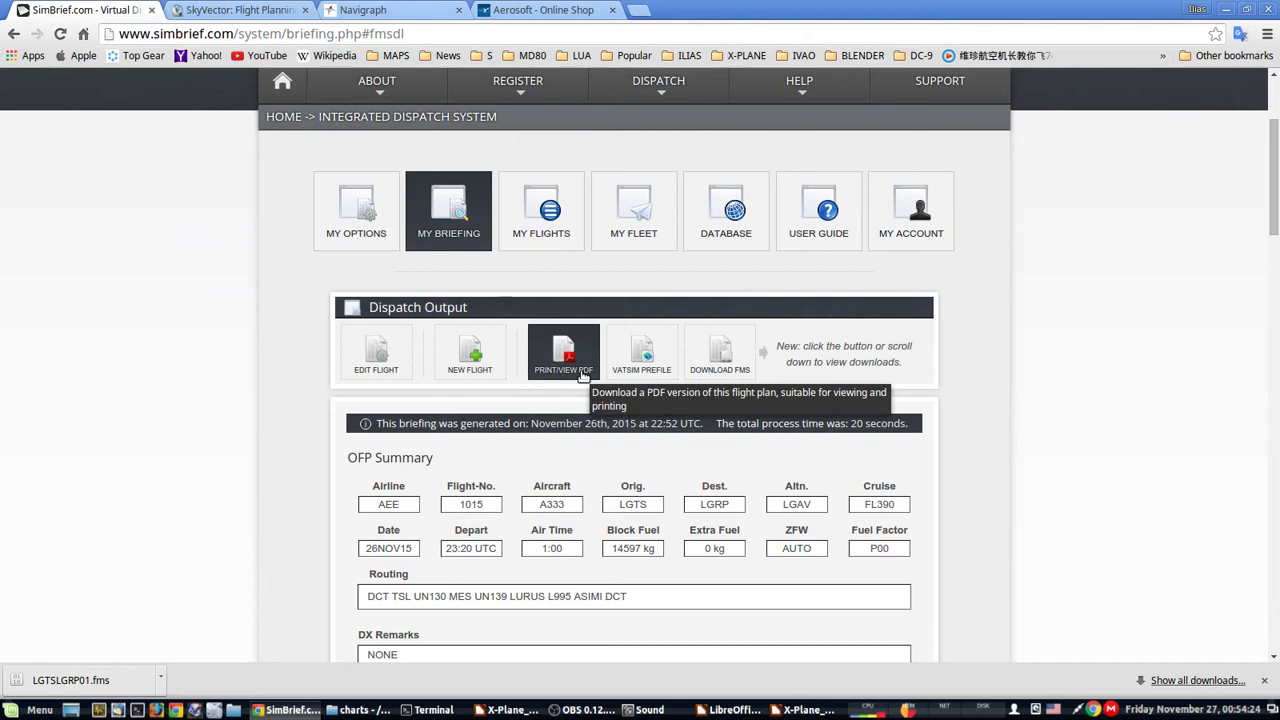
pyautogui.click(581, 373)
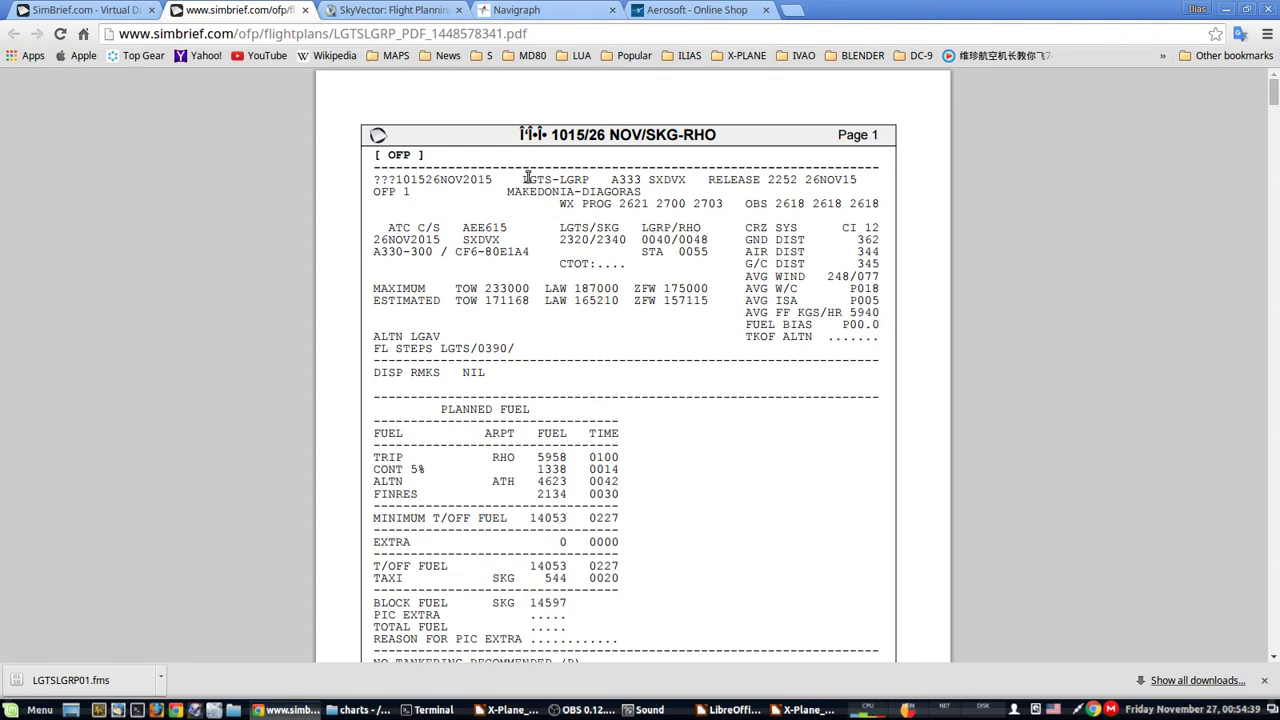
# Examine the OFP header's route, aircraft, release, weather prognosis, ATC callsign and departure and arrival times
pyautogui.moveTo(527, 177); pyautogui.dragTo(856, 183)
pyautogui.click(727, 203)
pyautogui.doubleClick(673, 181)
pyautogui.tripleClick(522, 192)
pyautogui.doubleClick(585, 204)
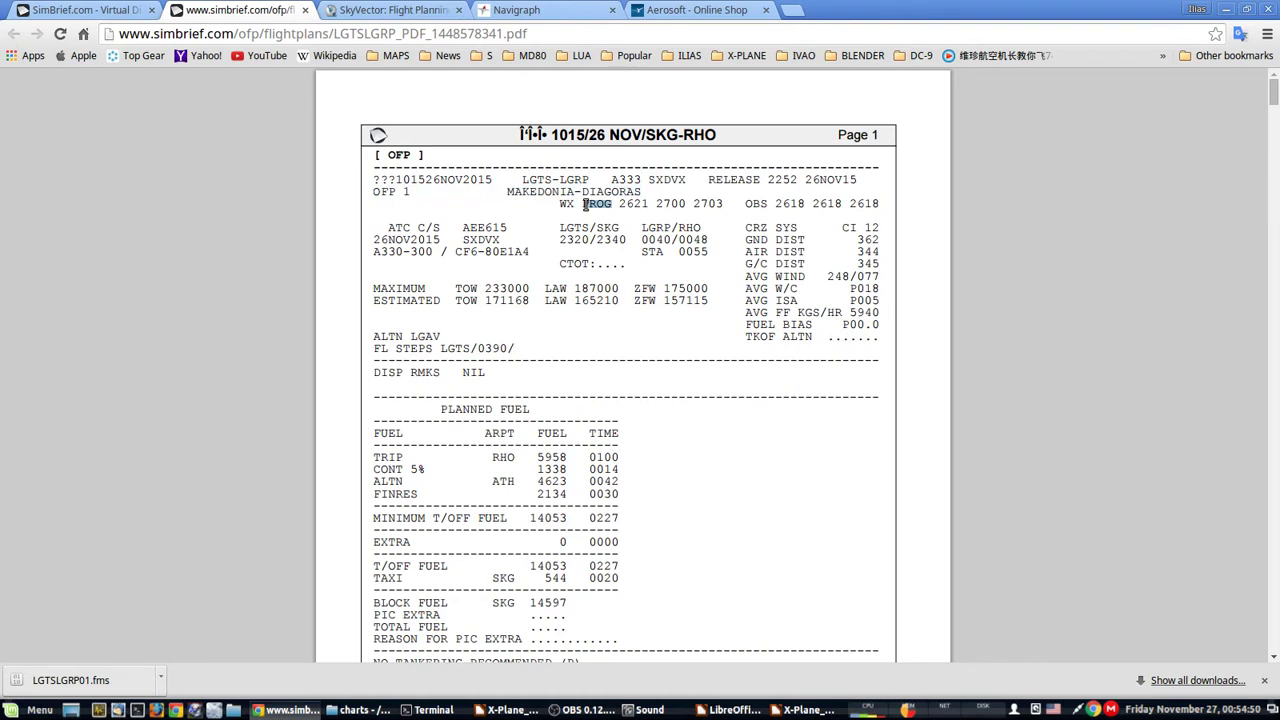
pyautogui.doubleClick(467, 226)
pyautogui.moveTo(560, 240); pyautogui.dragTo(710, 240)
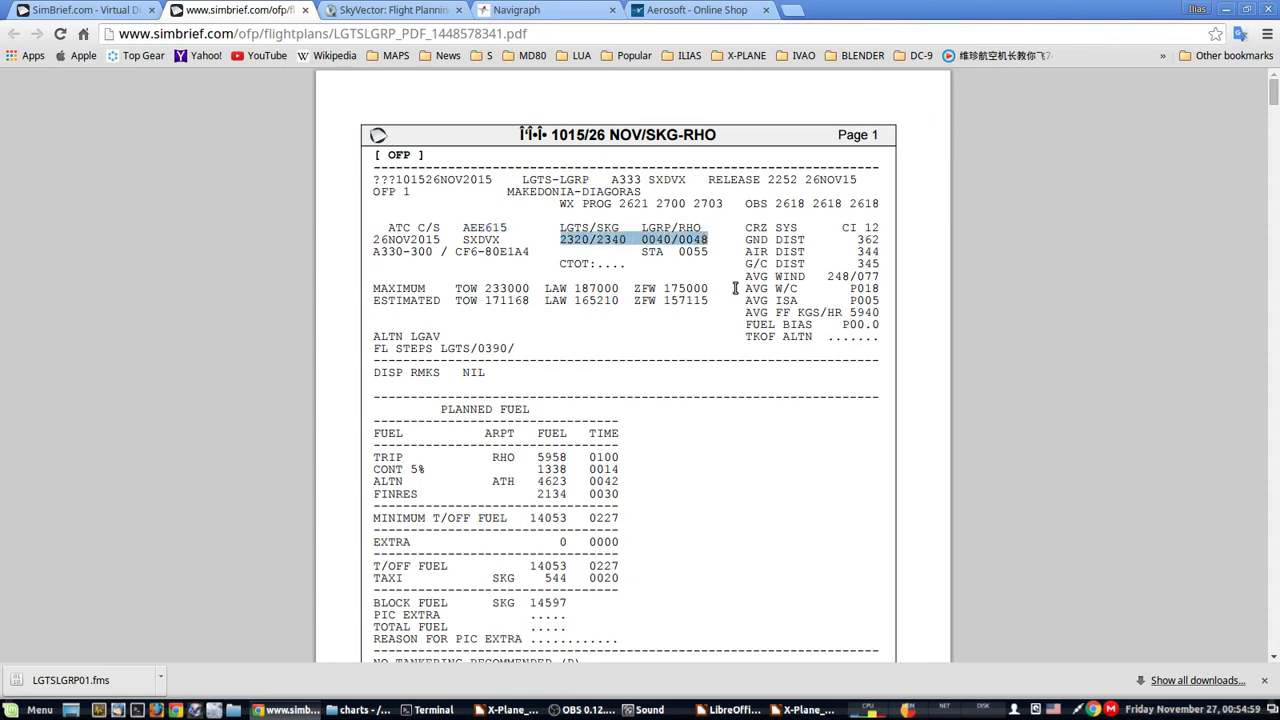
pyautogui.click(579, 240)
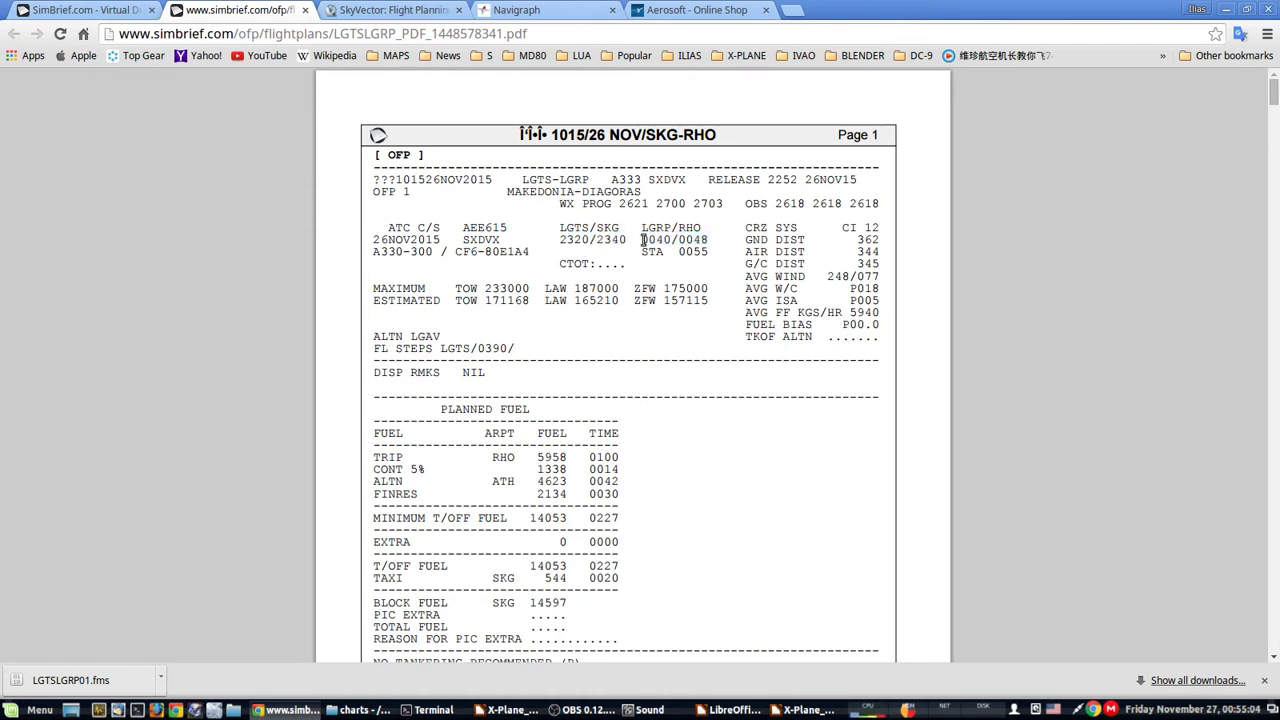
pyautogui.moveTo(560, 240); pyautogui.dragTo(676, 248)
pyautogui.click(676, 244)
# Check the cost index and the ground, air and great-circle distances in the OFP header
pyautogui.moveTo(842, 228); pyautogui.dragTo(874, 229)
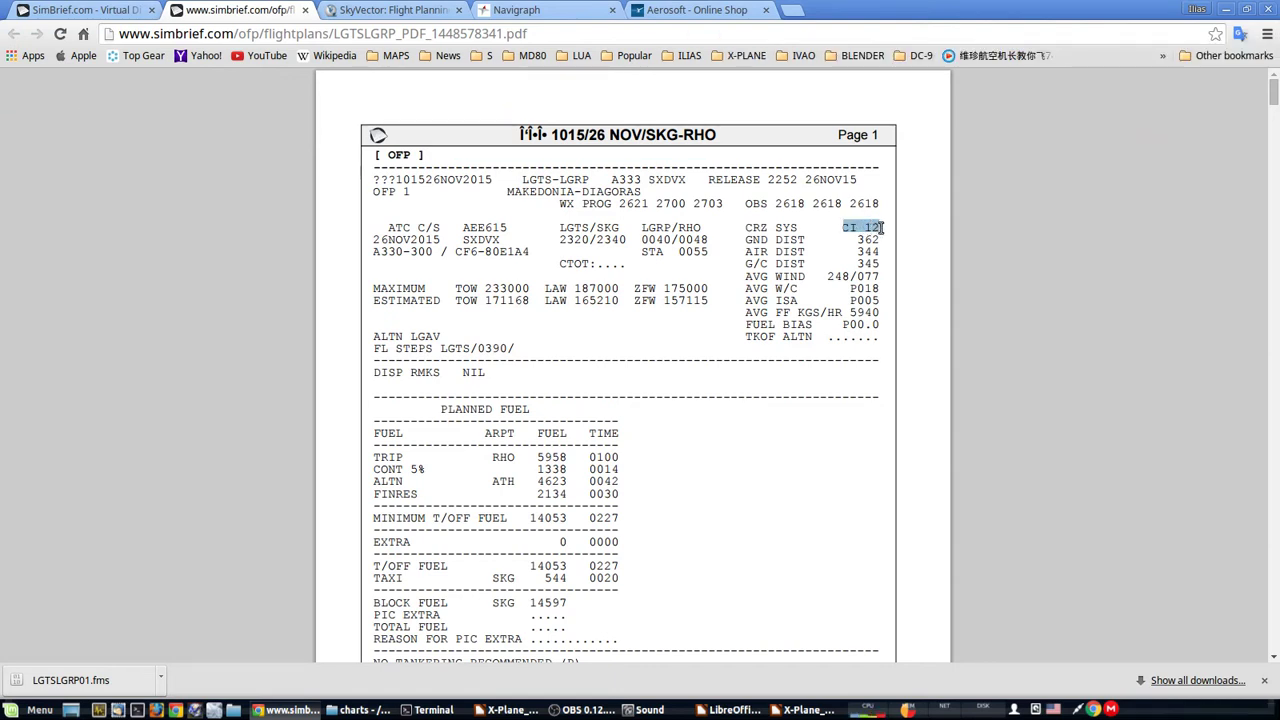
pyautogui.doubleClick(868, 240)
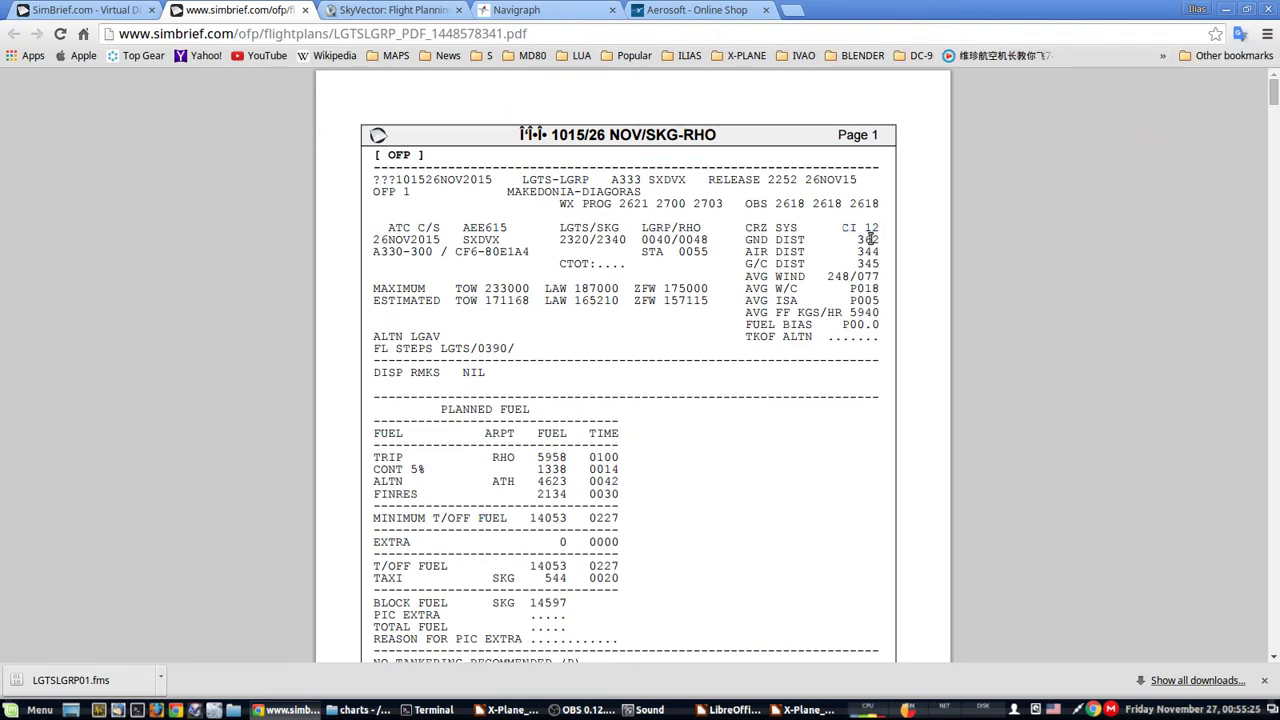
pyautogui.click(870, 255)
pyautogui.doubleClick(868, 252)
pyautogui.click(886, 268)
# Review the planned fuel and time entries for trip, contingency, alternate, final reserve and minimum takeoff fuel
pyautogui.scroll(-3, 340, 361)
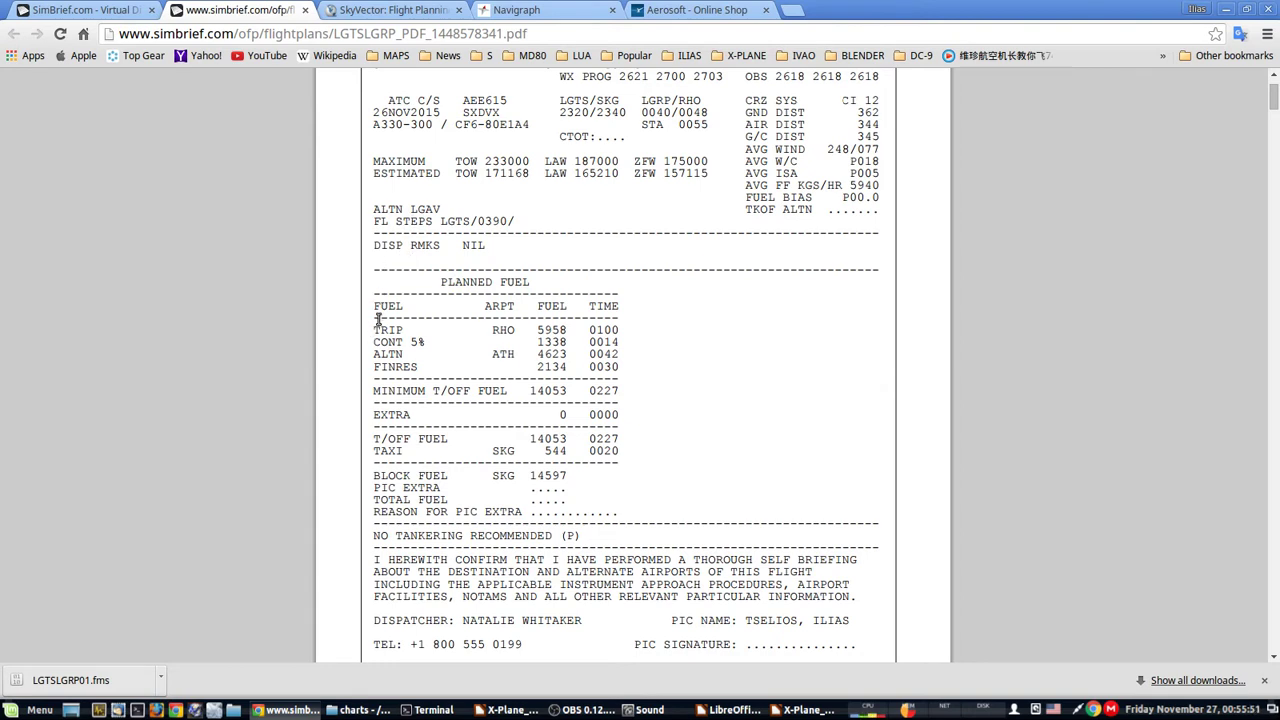
pyautogui.moveTo(372, 329); pyautogui.dragTo(403, 329)
pyautogui.doubleClick(552, 329)
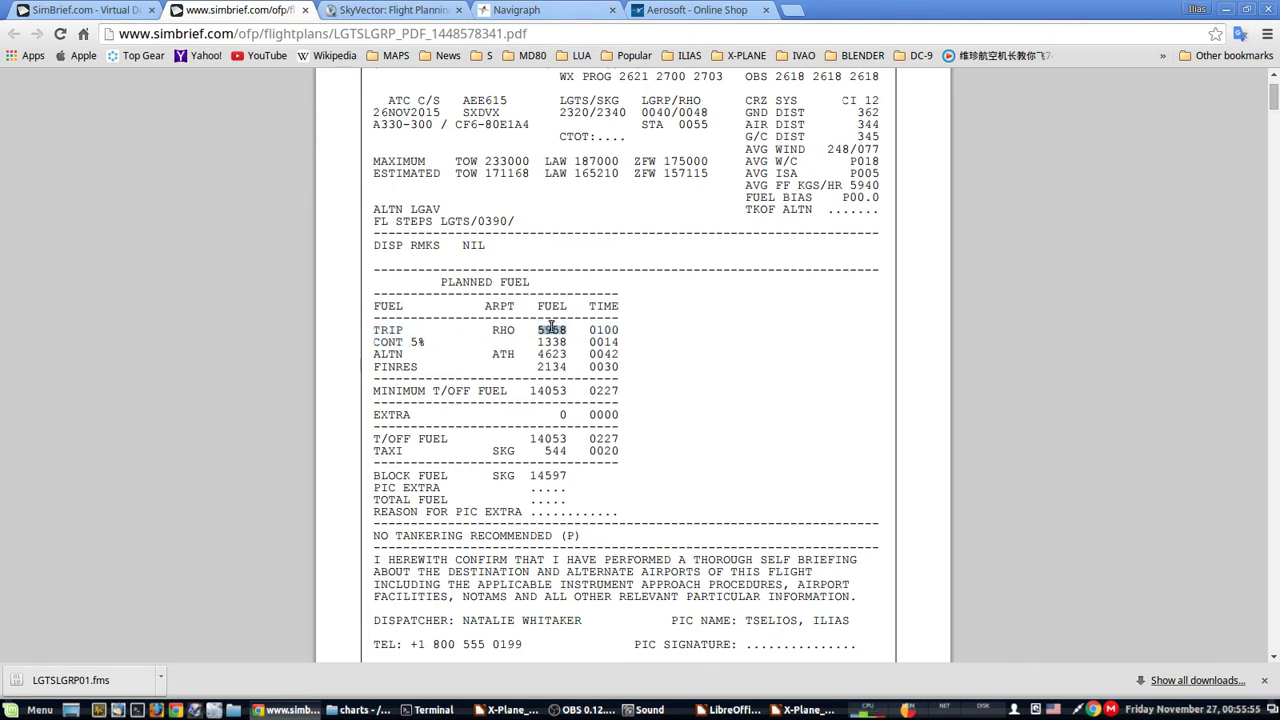
pyautogui.doubleClick(612, 331)
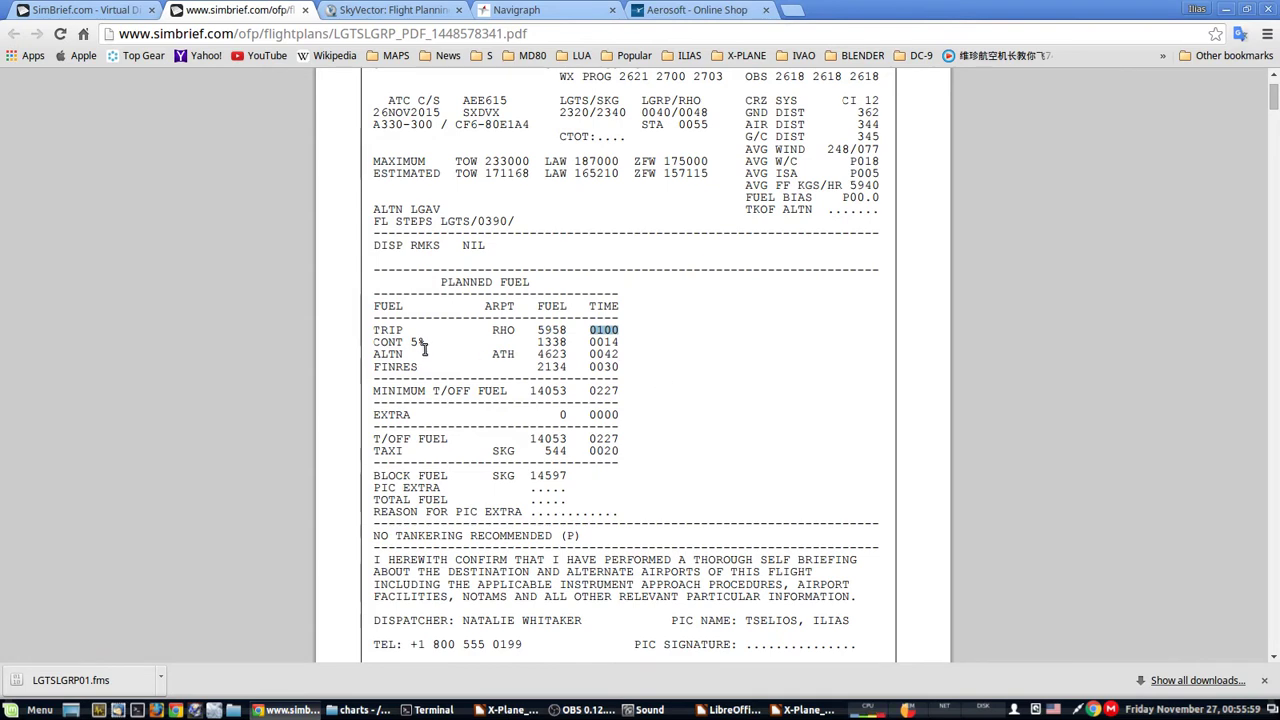
pyautogui.doubleClick(549, 341)
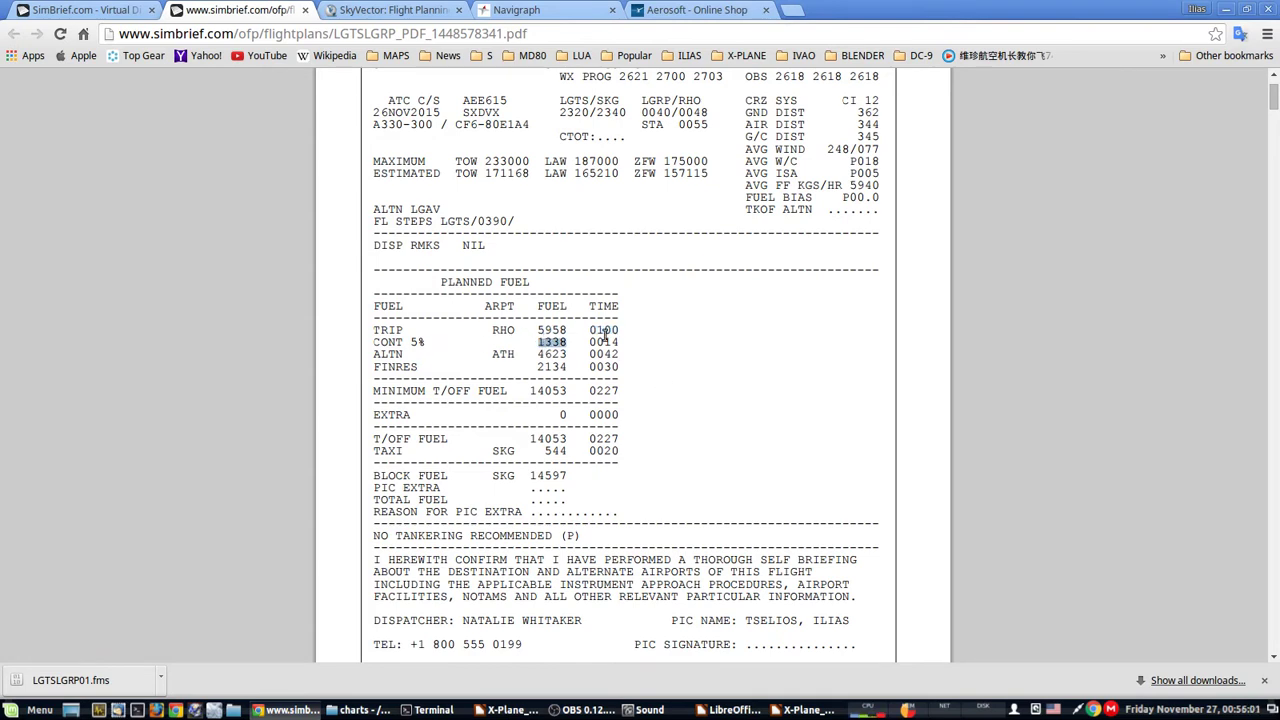
pyautogui.doubleClick(601, 342)
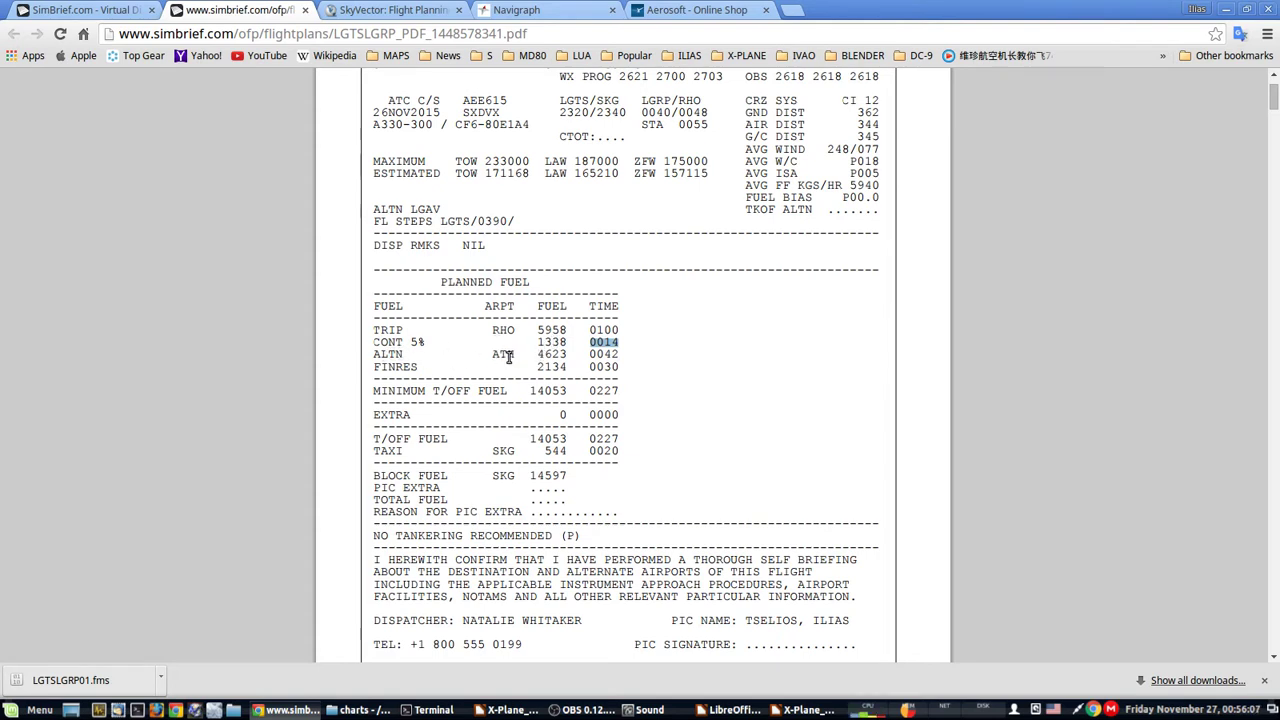
pyautogui.doubleClick(550, 354)
pyautogui.click(539, 362)
pyautogui.doubleClick(543, 367)
pyautogui.click(660, 406)
pyautogui.doubleClick(604, 367)
pyautogui.doubleClick(550, 367)
pyautogui.click(637, 430)
pyautogui.moveTo(587, 390); pyautogui.dragTo(624, 390)
pyautogui.click(795, 486)
# Check the taxi fuel and block fuel entries in the planned fuel table
pyautogui.scroll(-2, 305, 405)
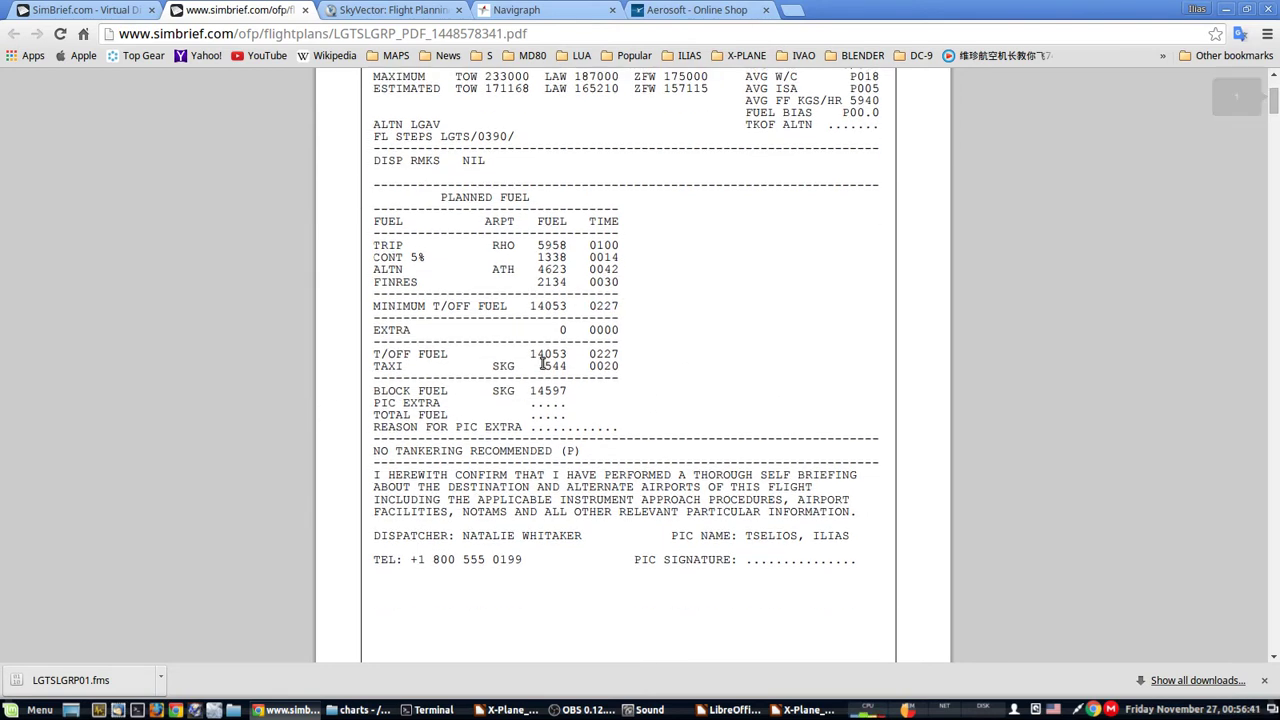
pyautogui.moveTo(566, 365); pyautogui.dragTo(620, 366)
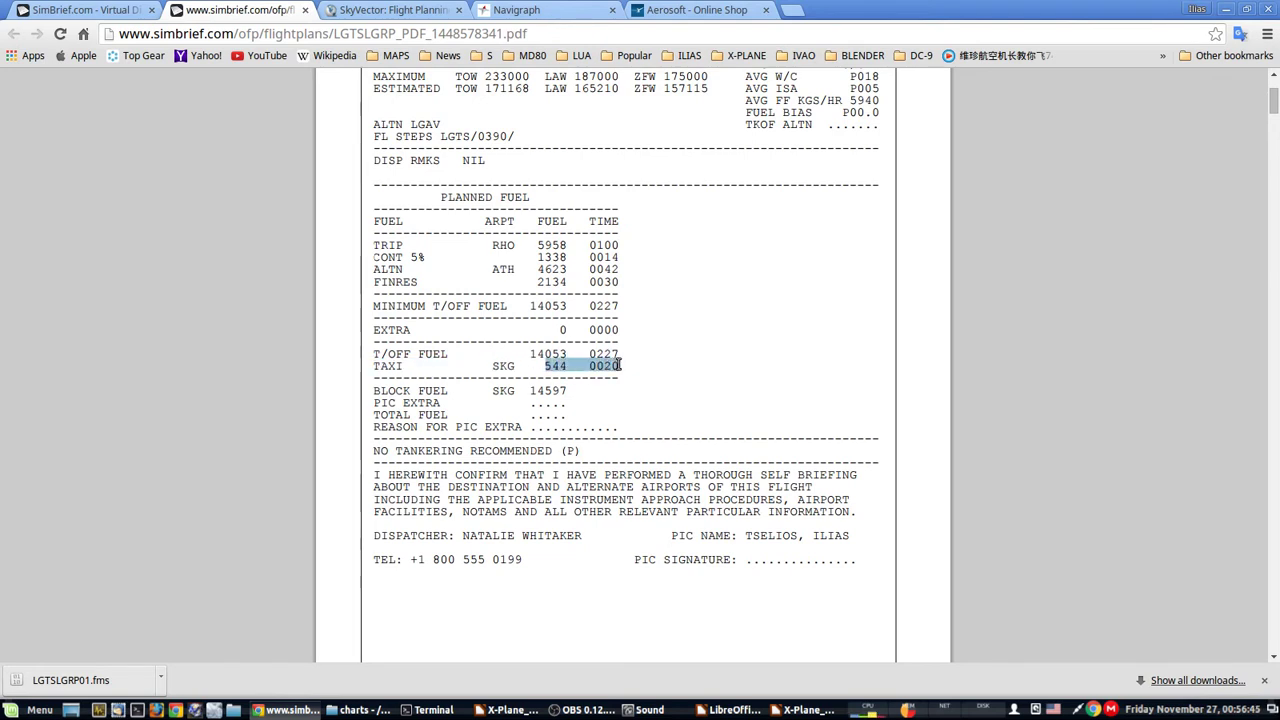
pyautogui.doubleClick(503, 366)
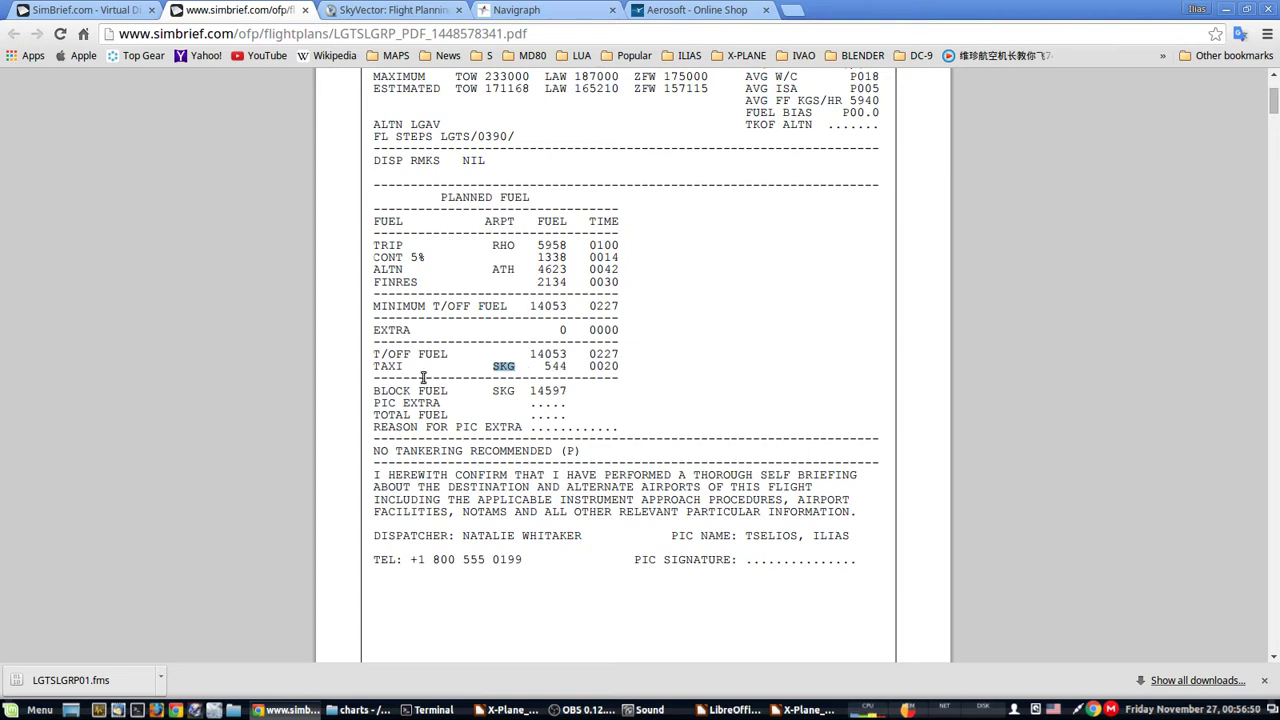
pyautogui.tripleClick(376, 390)
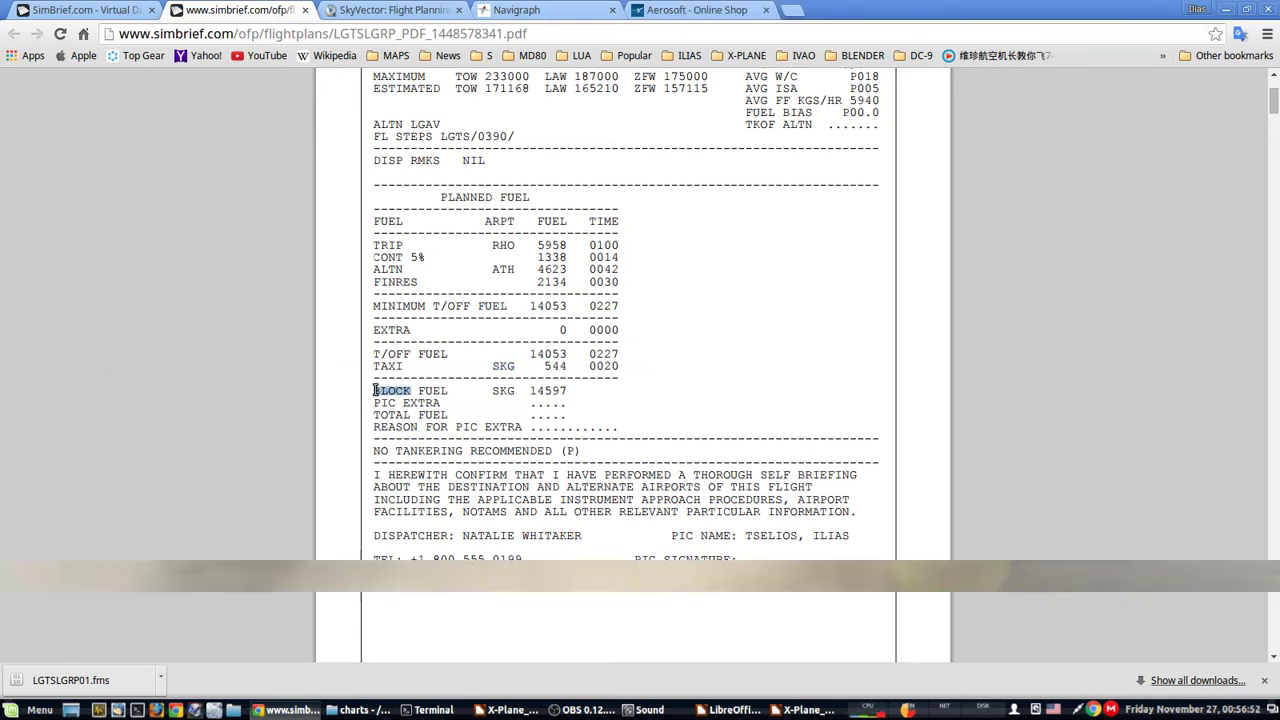
pyautogui.click(550, 396)
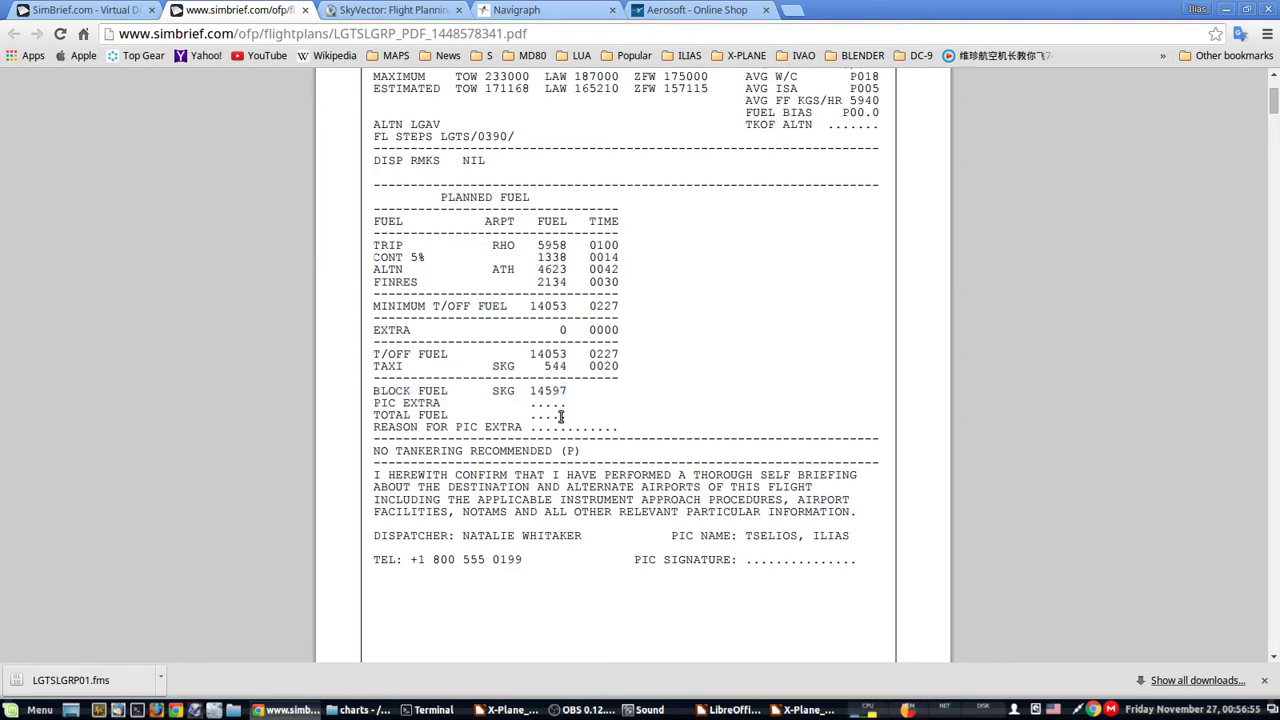
# Examine the alternate route to LGAV on page 2, including runway, track, distance, flight level, wind component, time and fuel
pyautogui.scroll(-3, 340, 468)
pyautogui.scroll(-9, 225, 443)
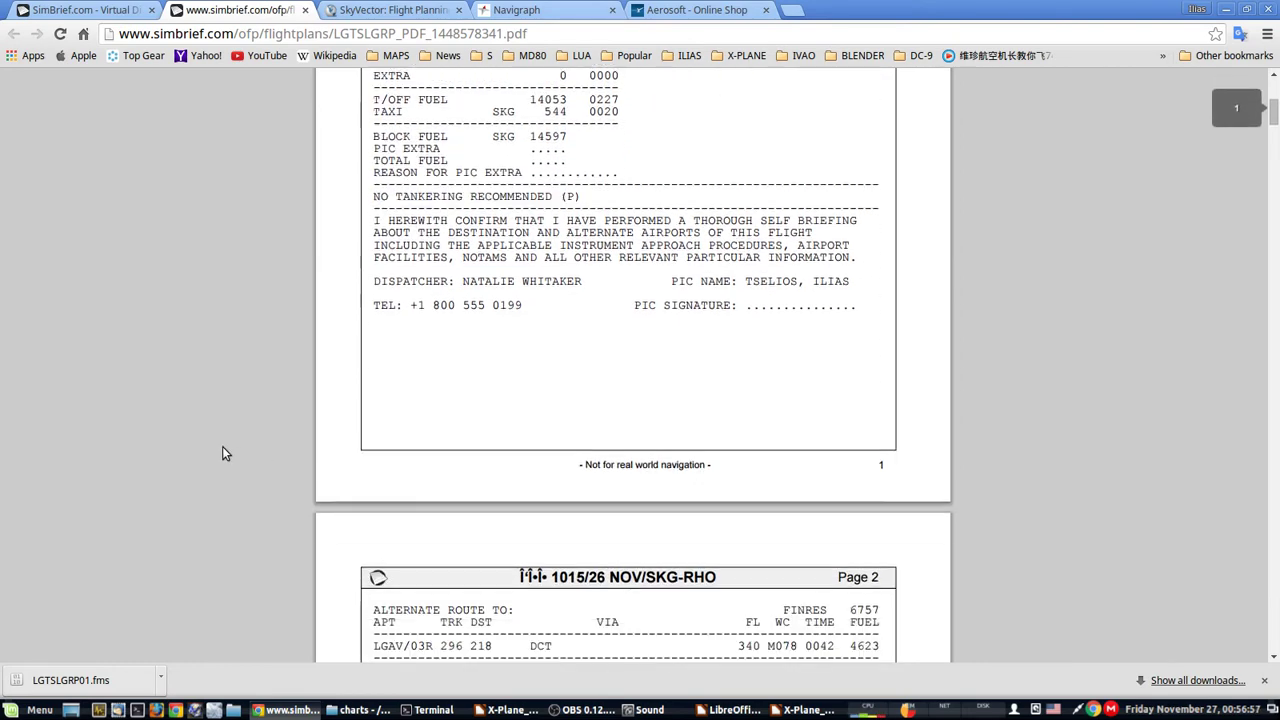
pyautogui.scroll(-4, 225, 450)
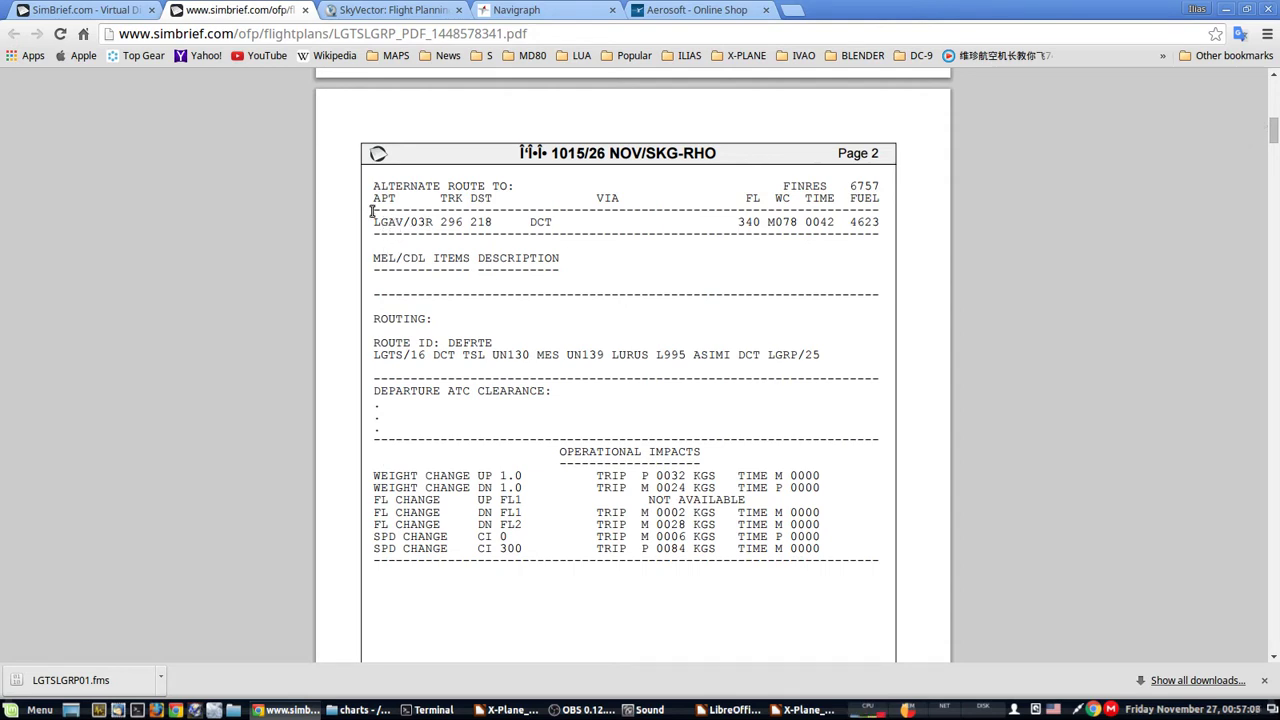
pyautogui.moveTo(374, 222); pyautogui.dragTo(432, 223)
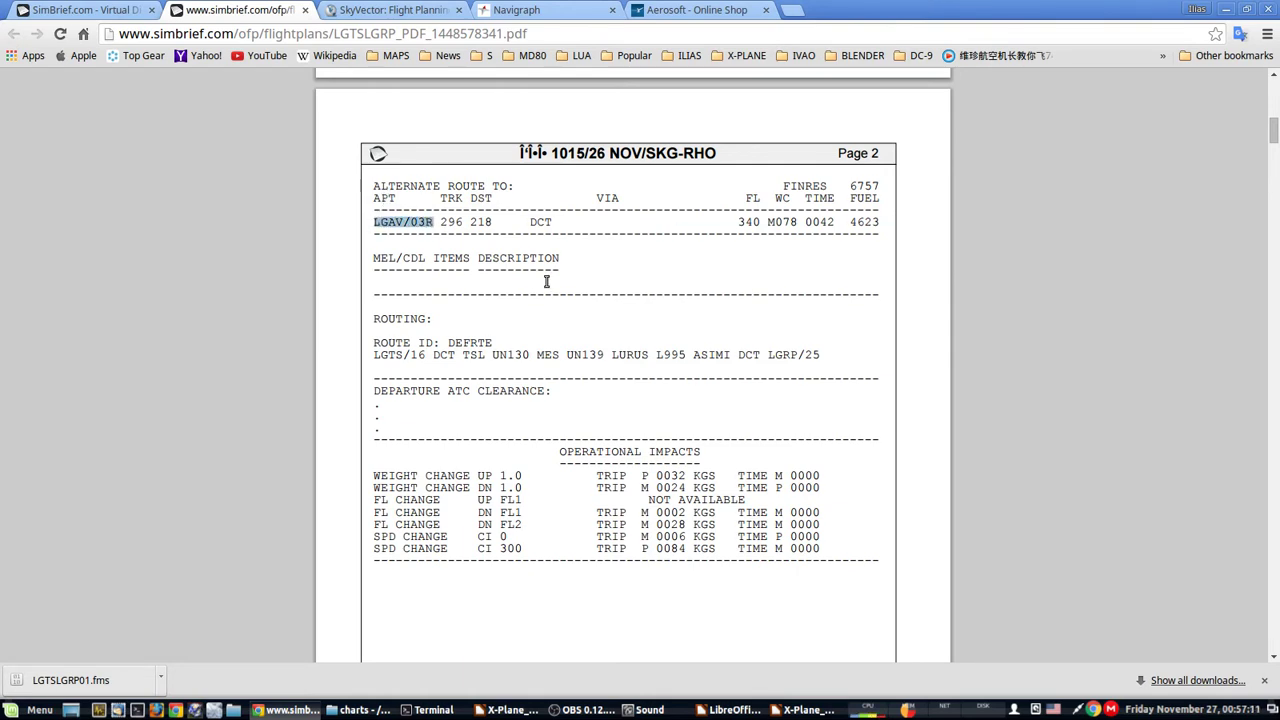
pyautogui.doubleClick(449, 224)
pyautogui.doubleClick(480, 224)
pyautogui.doubleClick(541, 224)
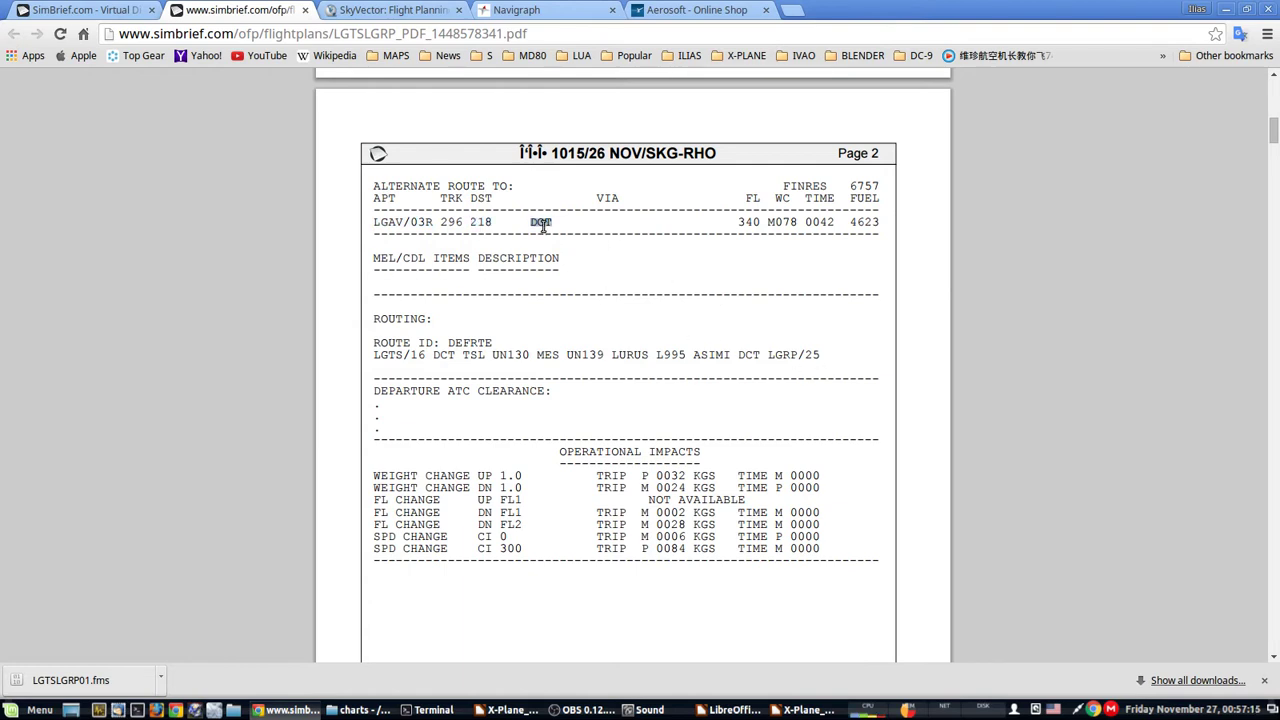
pyautogui.doubleClick(752, 222)
pyautogui.doubleClick(779, 222)
pyautogui.doubleClick(818, 222)
pyautogui.doubleClick(857, 222)
pyautogui.click(688, 258)
# Trace the routing line from the LGTS departure runway through its waypoints and airways
pyautogui.scroll(-1, 363, 393)
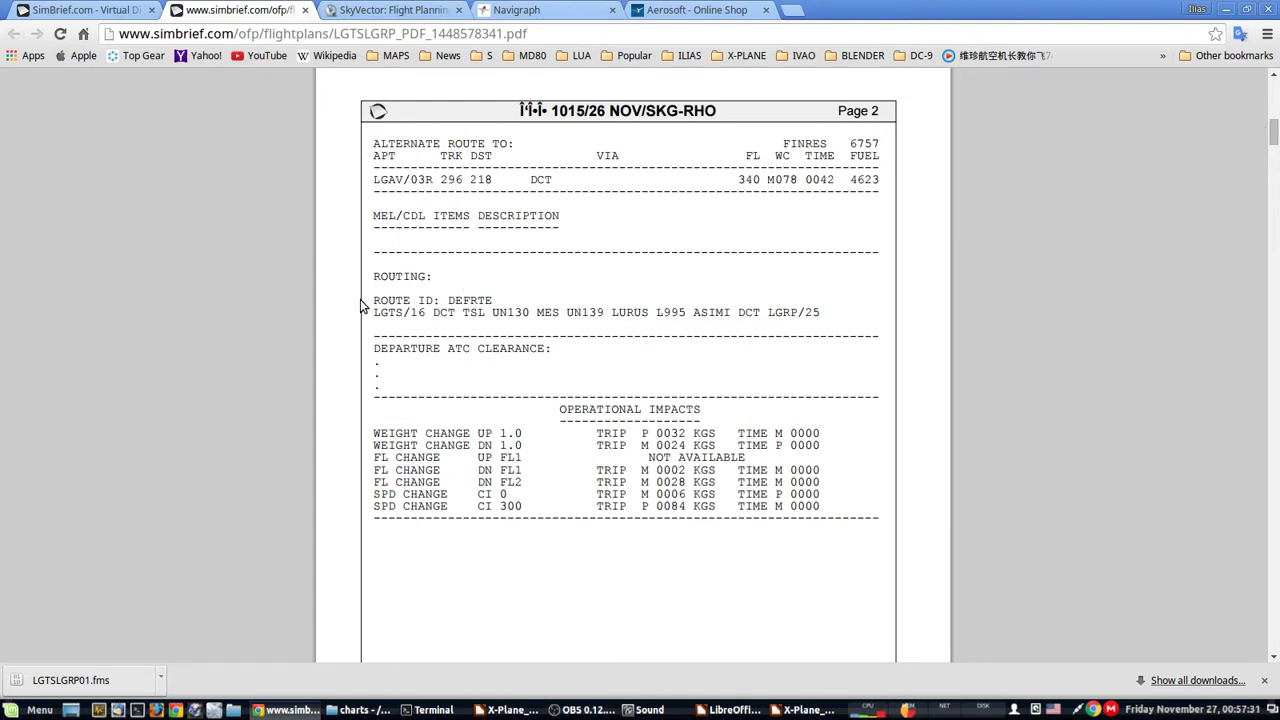
pyautogui.moveTo(373, 313); pyautogui.dragTo(422, 312)
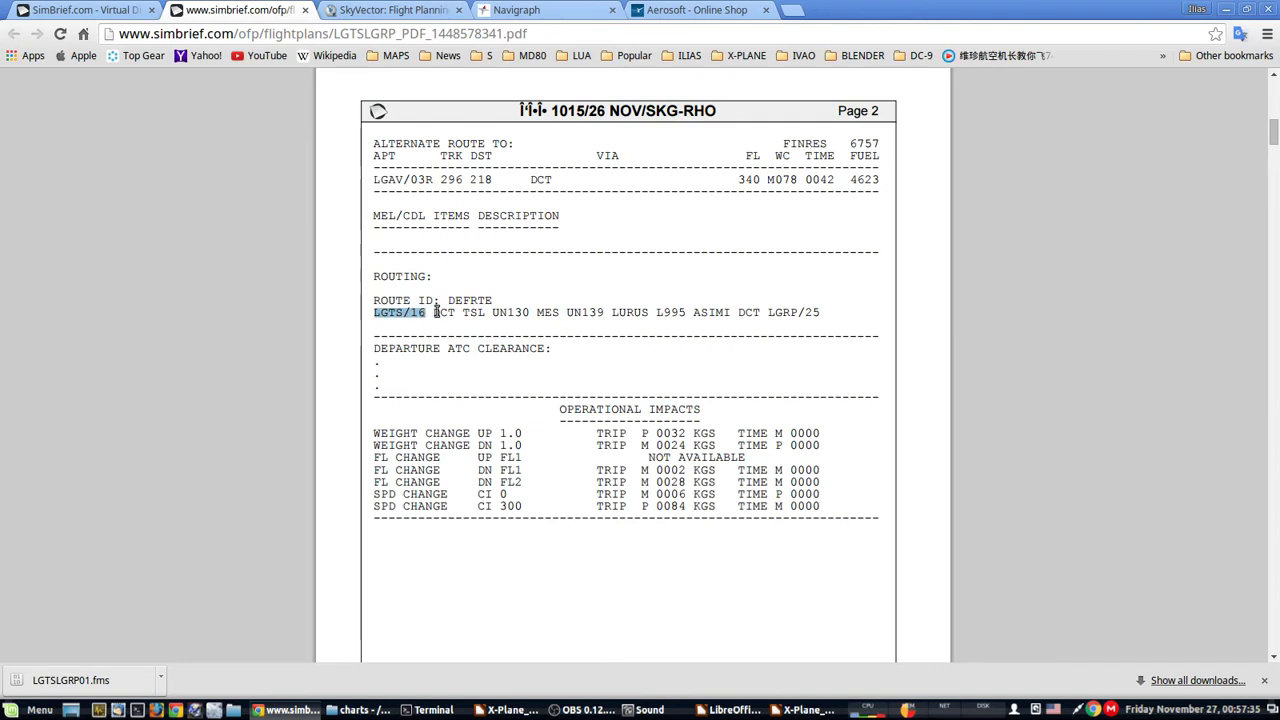
pyautogui.doubleClick(470, 312)
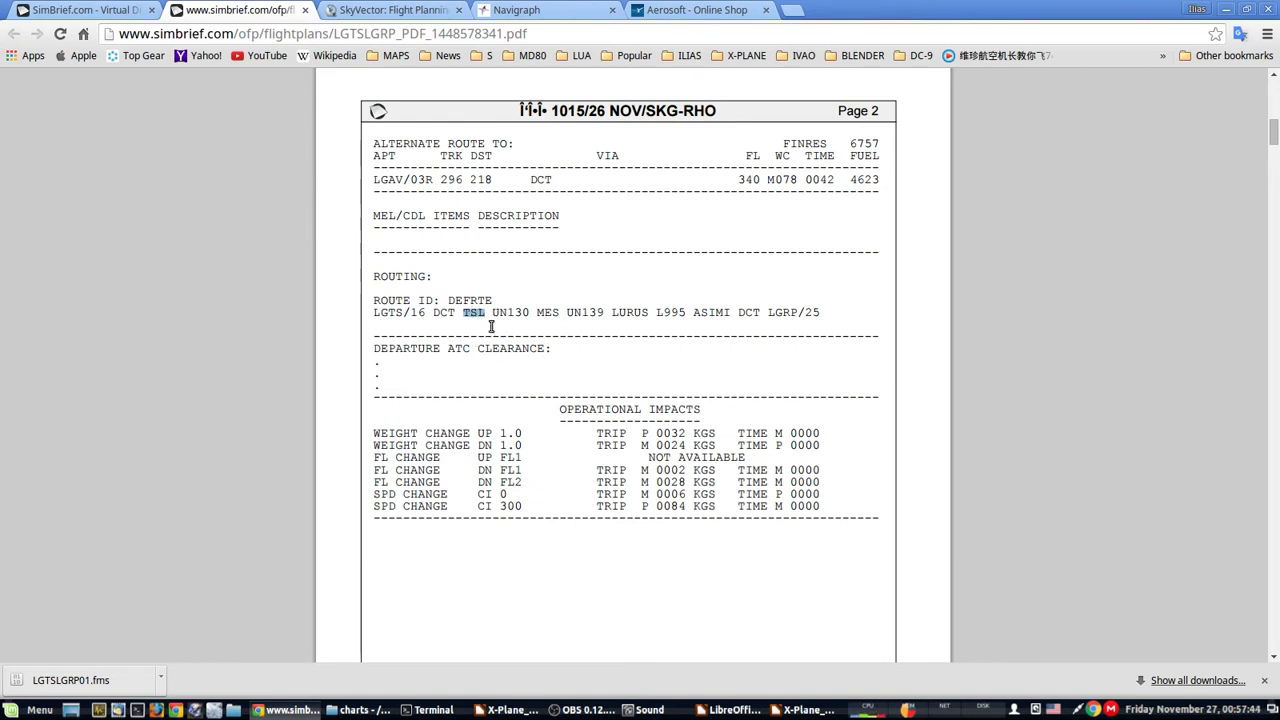
pyautogui.moveTo(490, 313); pyautogui.dragTo(691, 317)
pyautogui.doubleClick(549, 318)
pyautogui.click(619, 313)
pyautogui.doubleClick(619, 313)
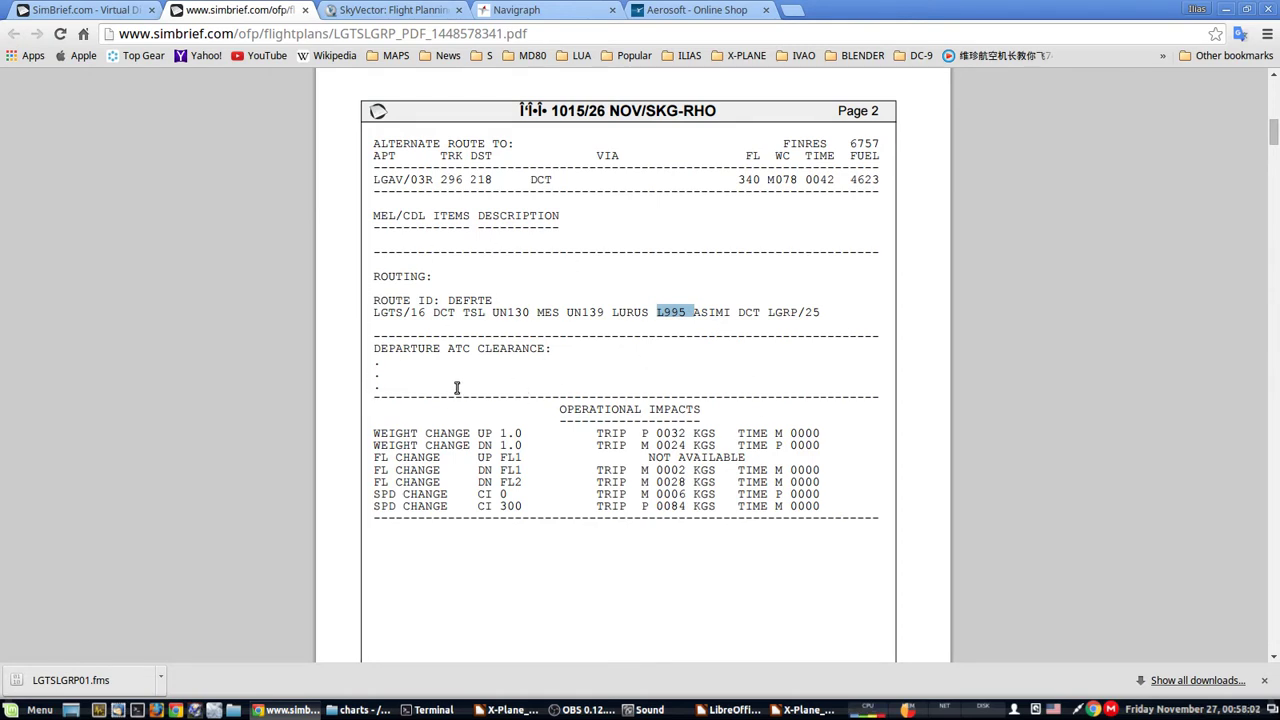
# Review how weight changes affect trip fuel in the operational impacts section
pyautogui.scroll(-1, 457, 388)
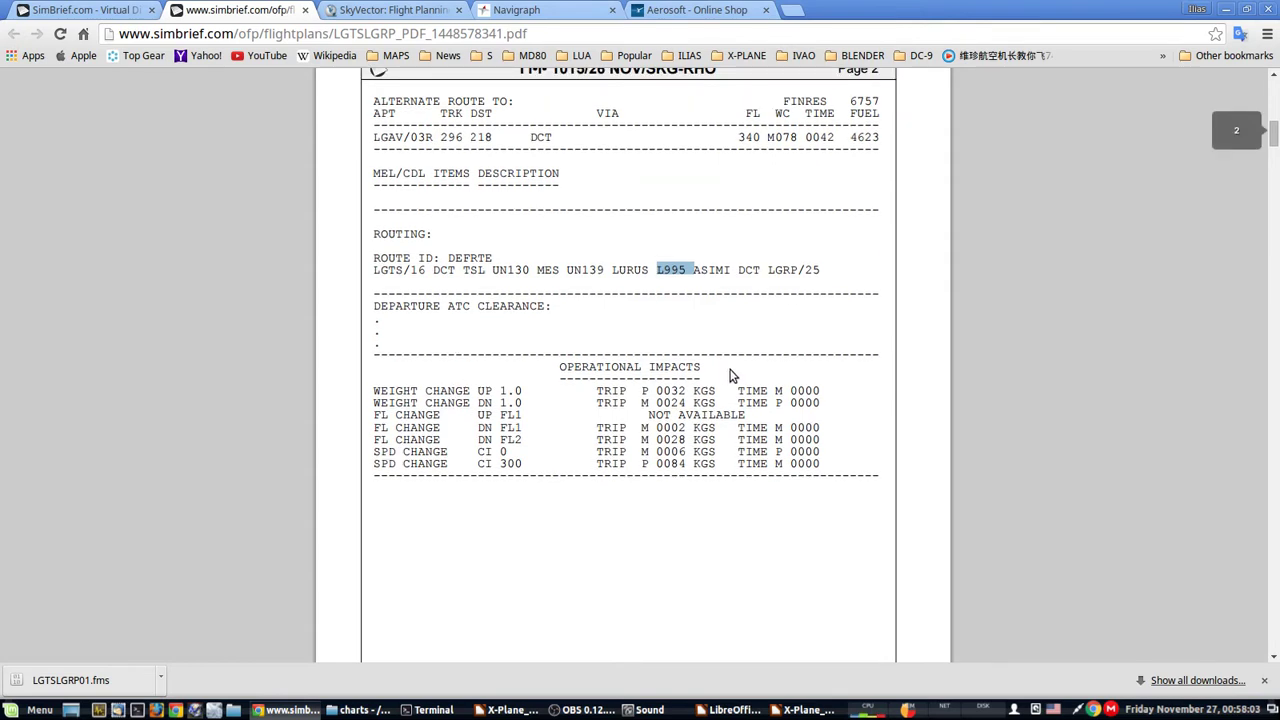
pyautogui.click(605, 367)
pyautogui.tripleClick(605, 367)
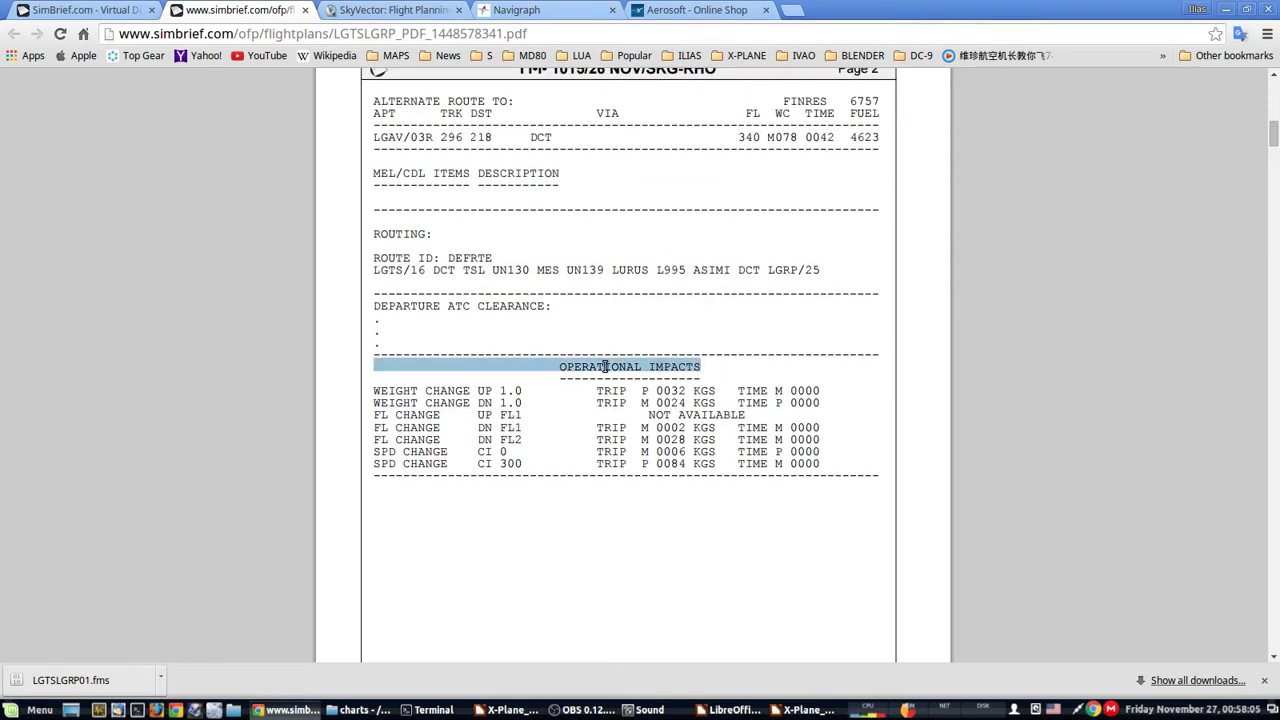
pyautogui.doubleClick(410, 394)
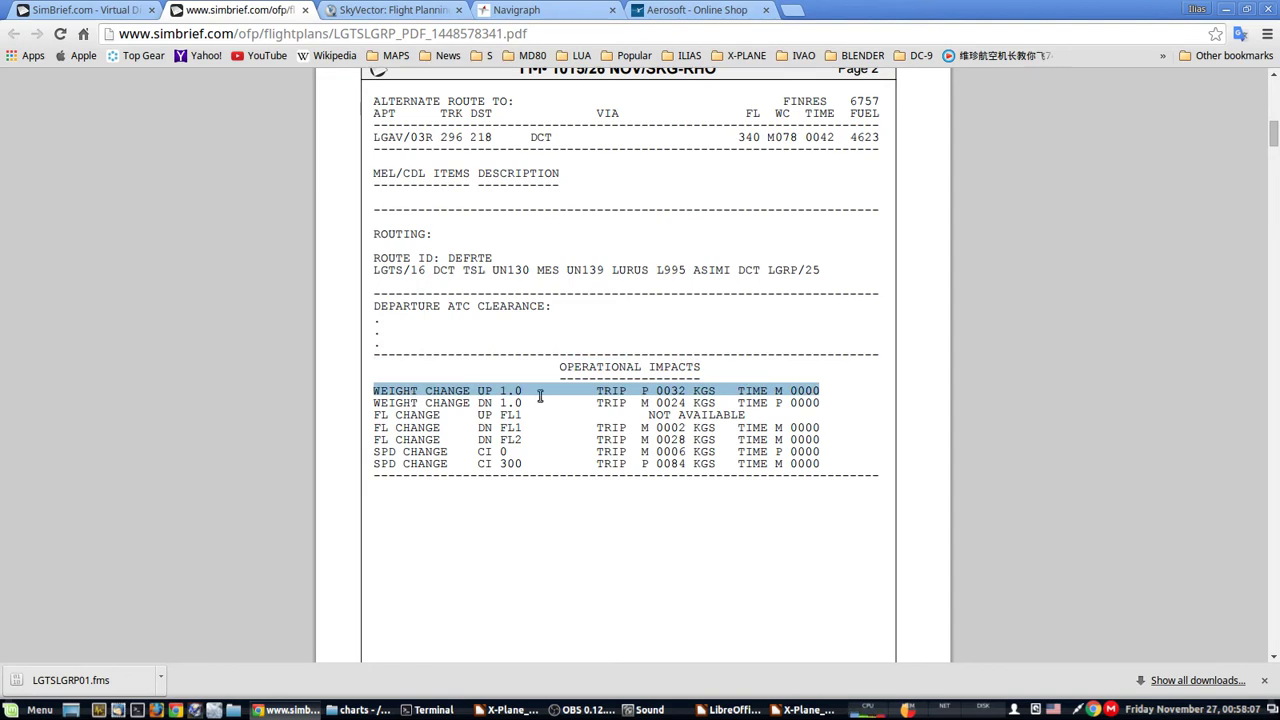
pyautogui.click(412, 397)
pyautogui.moveTo(503, 393); pyautogui.dragTo(521, 390)
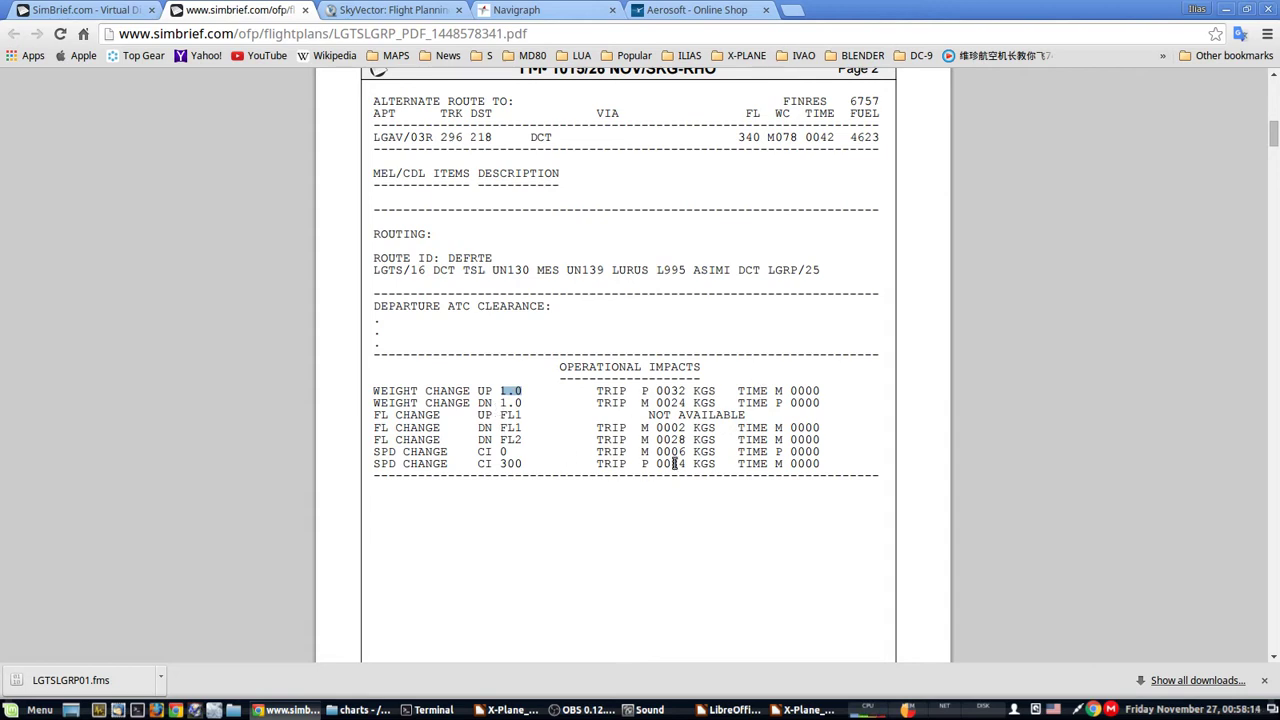
pyautogui.moveTo(662, 391)
pyautogui.mouseDown()
pyautogui.moveTo(699, 391)
pyautogui.moveTo(683, 391)
pyautogui.mouseUp()
pyautogui.doubleClick(666, 403)
# Examine the speed change rows for CI 0 and CI 300 in the operational impacts section
pyautogui.scroll(-3, 279, 404)
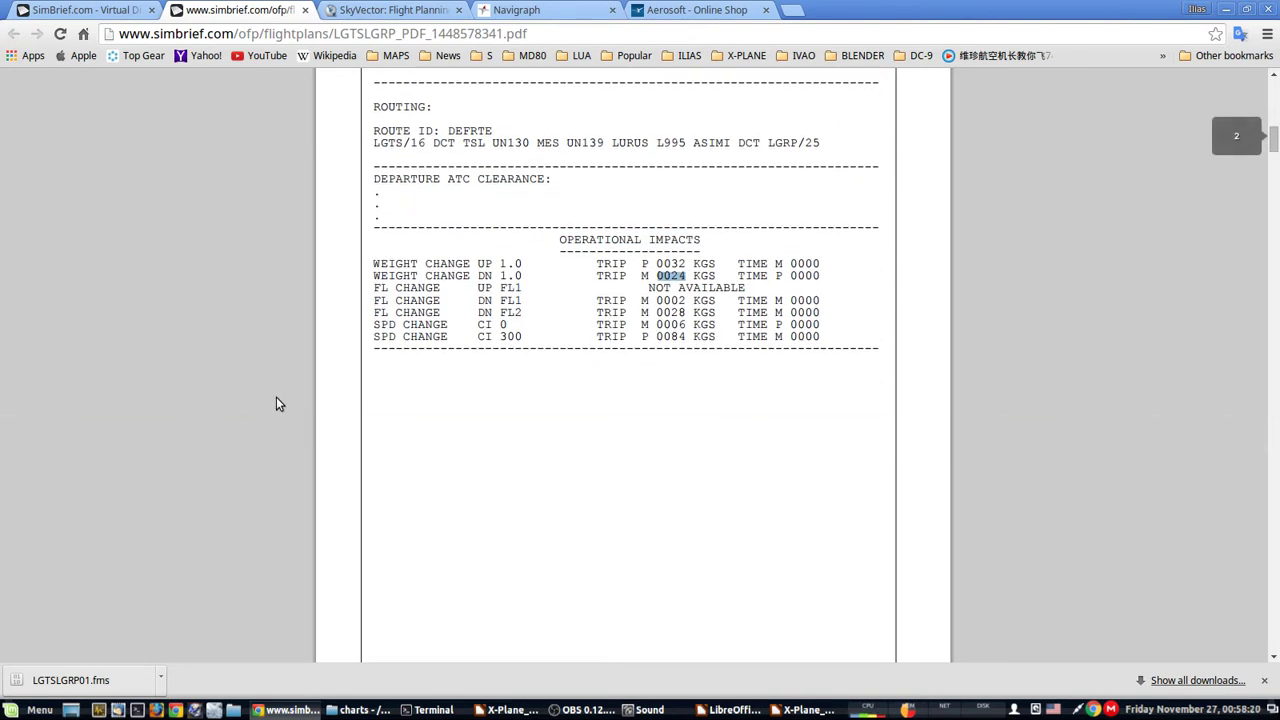
pyautogui.doubleClick(518, 326)
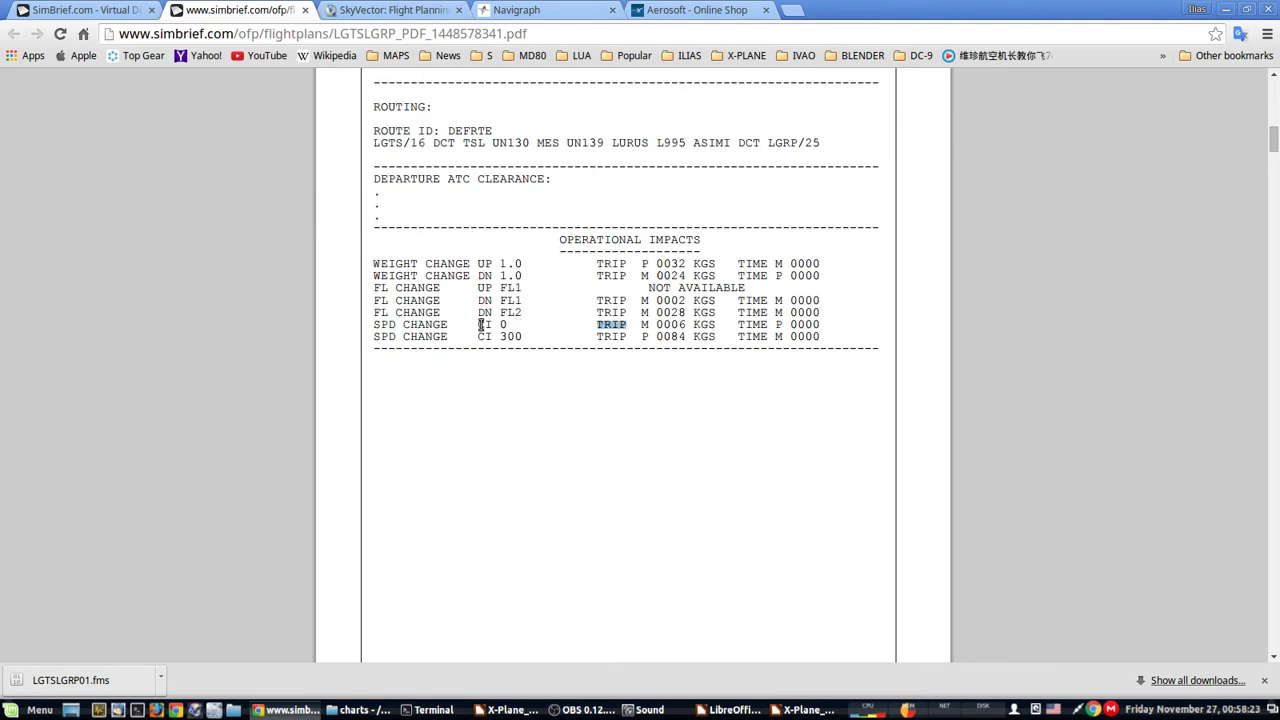
pyautogui.moveTo(491, 325); pyautogui.dragTo(514, 325)
pyautogui.doubleClick(528, 343)
pyautogui.tripleClick(512, 341)
pyautogui.click(323, 341)
# Review the estimated and scheduled out, off, on, in and block times on page 3 of the OFP
pyautogui.scroll(-3, 270, 378)
pyautogui.scroll(-2, 269, 378)
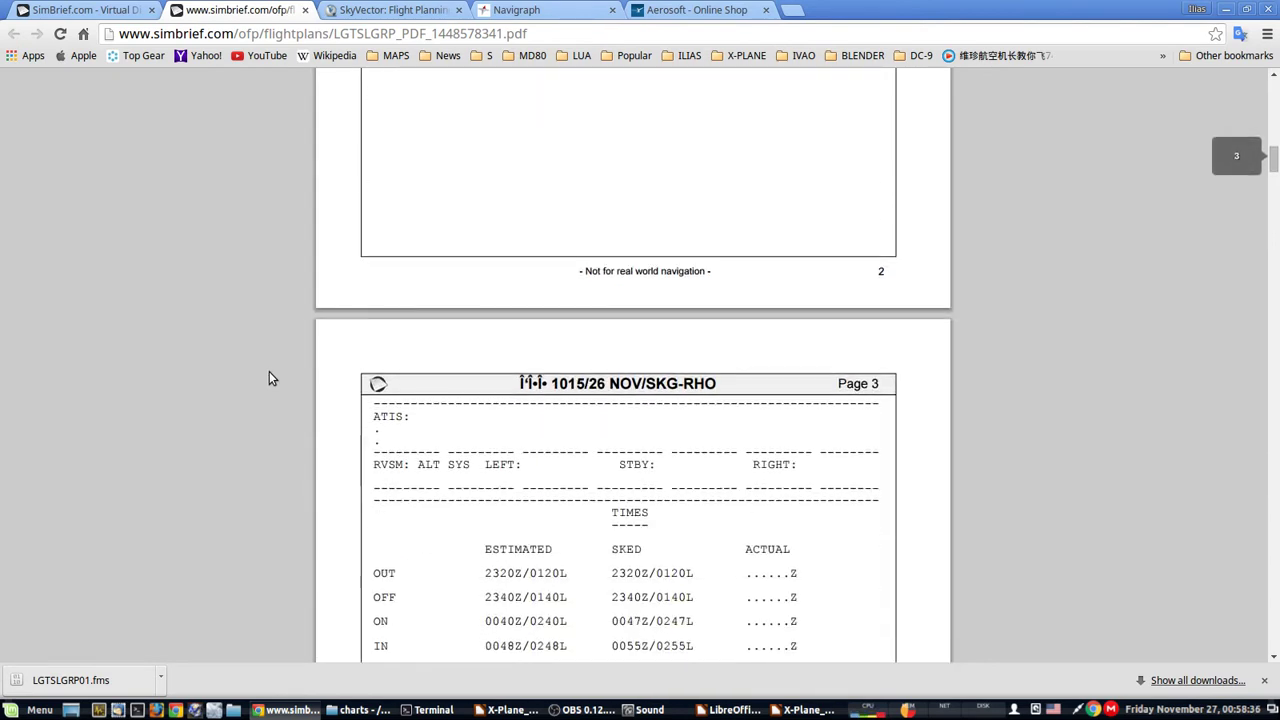
pyautogui.scroll(-2, 269, 378)
pyautogui.scroll(-2, 269, 378)
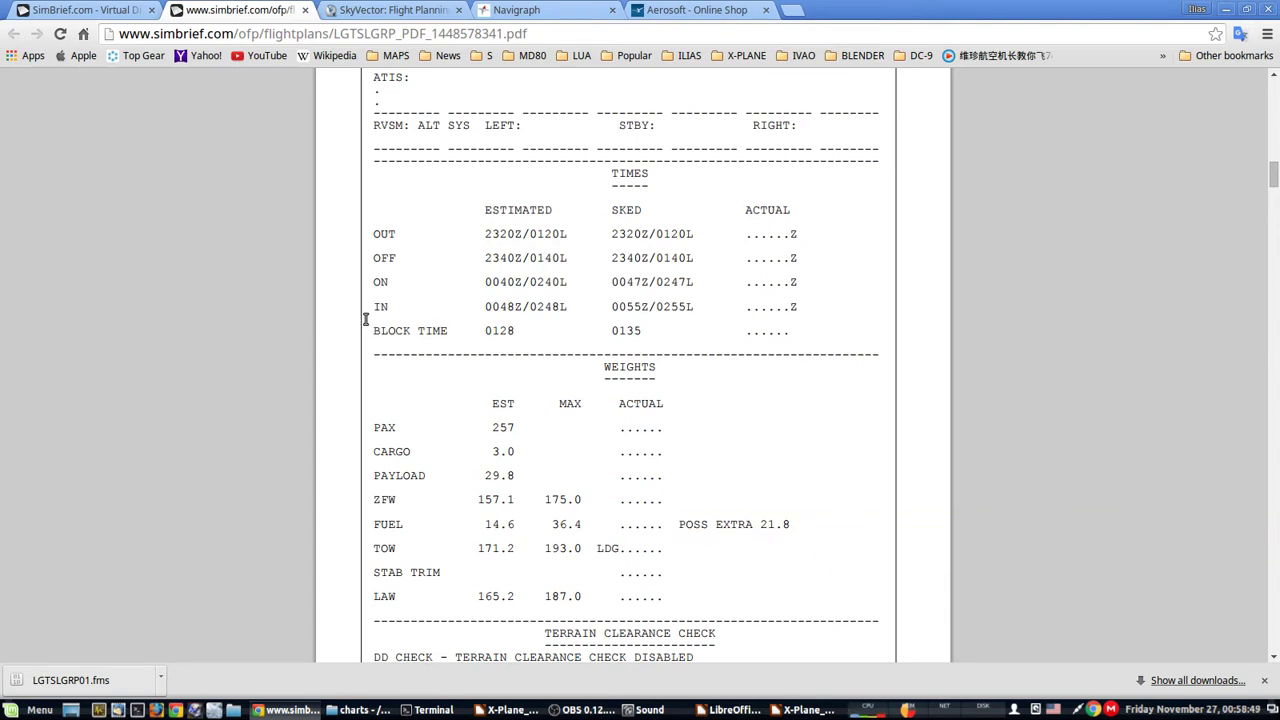
pyautogui.scroll(-1, 366, 319)
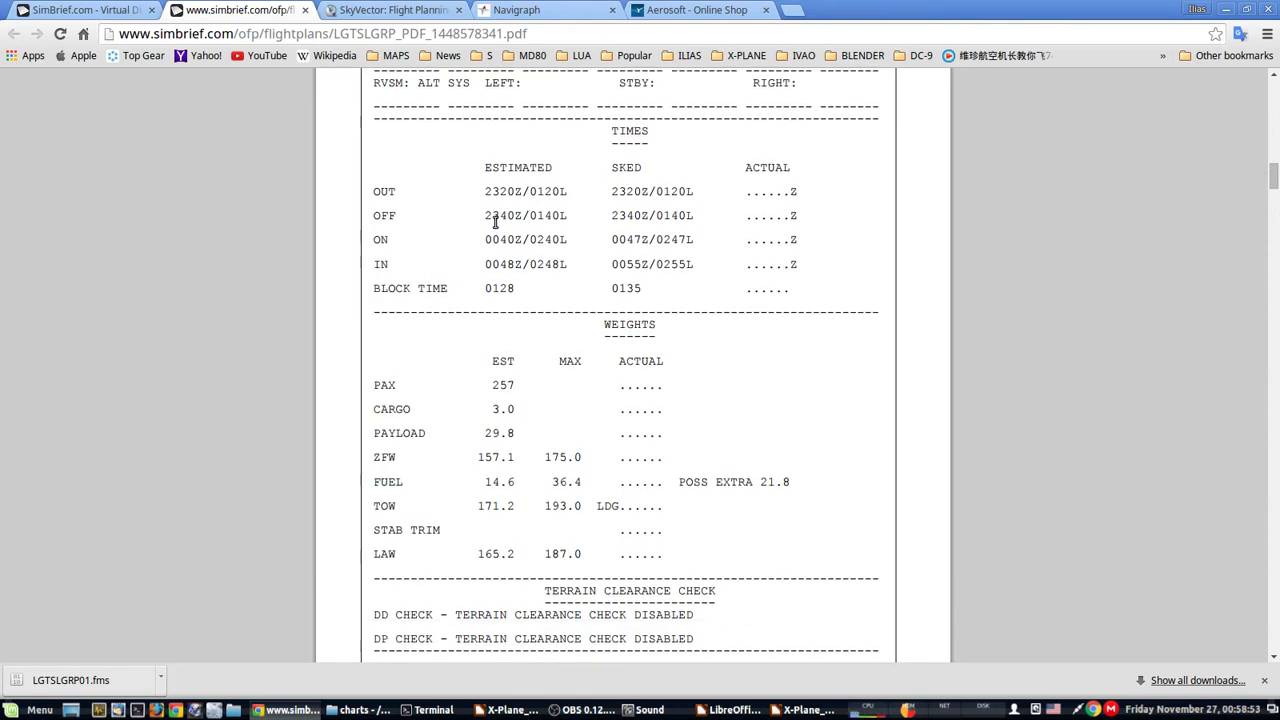
# Examine the estimated passenger, cargo and payload figures in the weights section
pyautogui.scroll(-2, 409, 303)
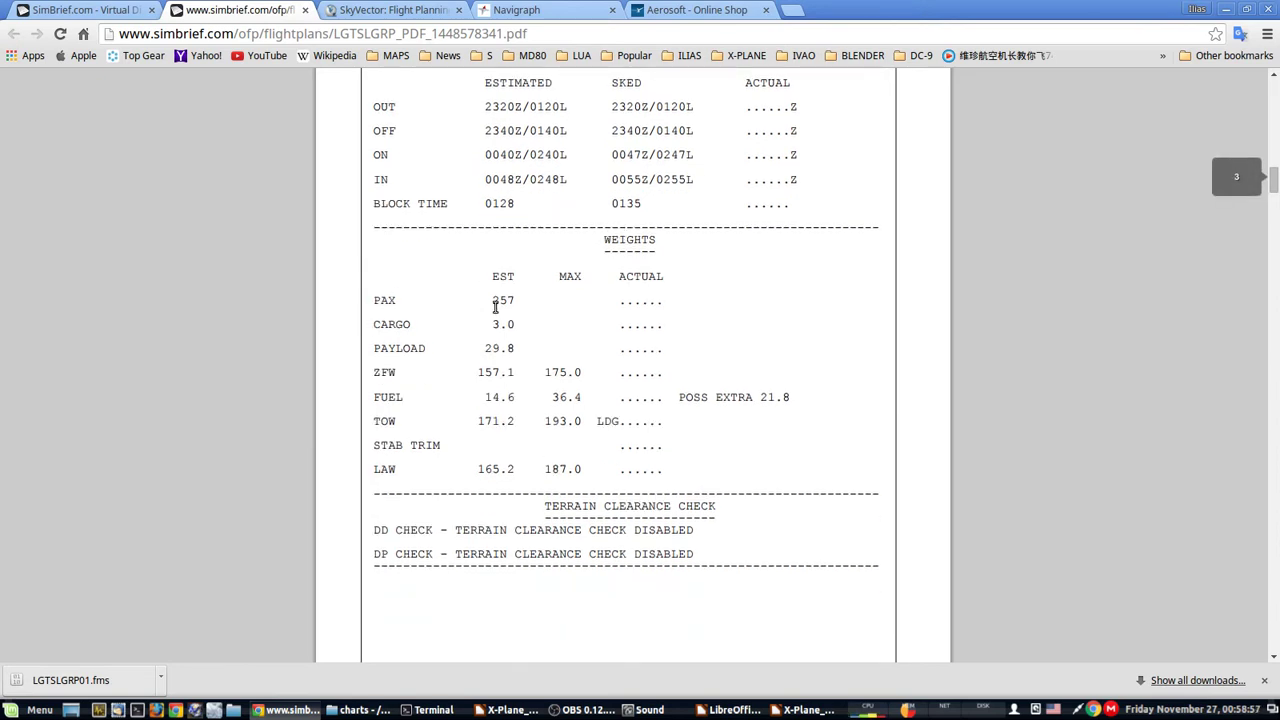
pyautogui.doubleClick(503, 300)
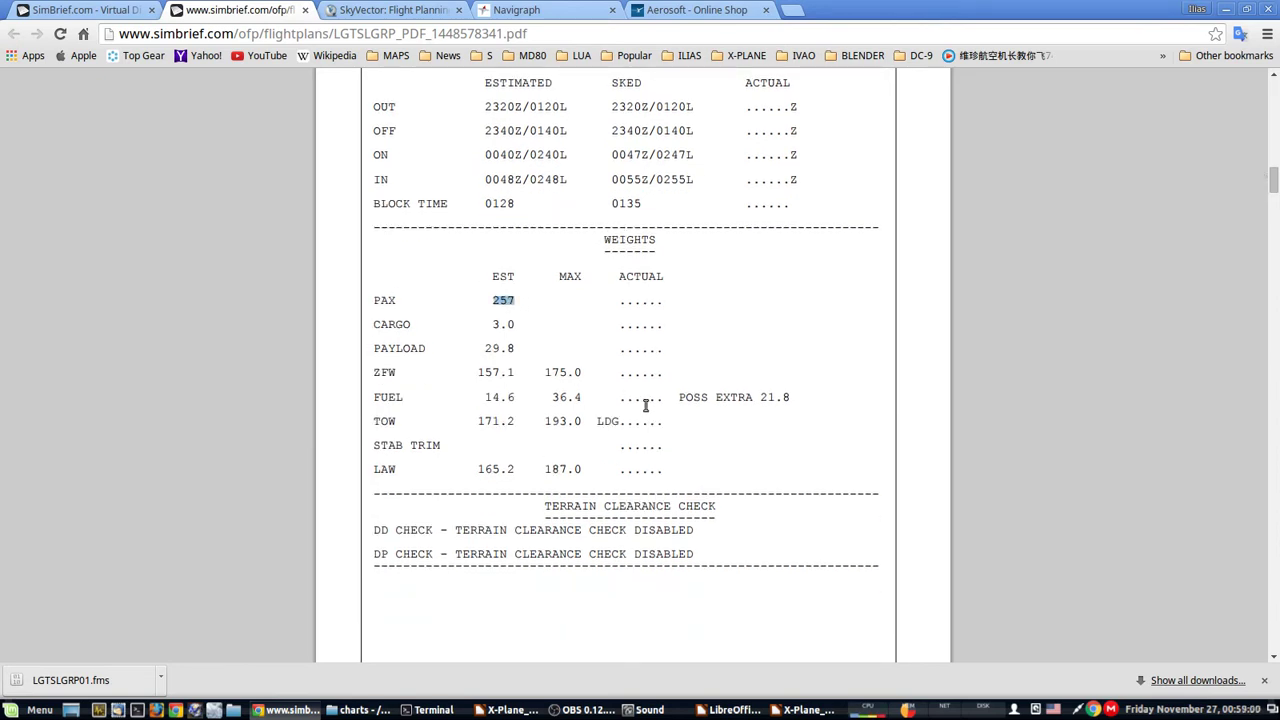
pyautogui.click(497, 327)
pyautogui.doubleClick(497, 327)
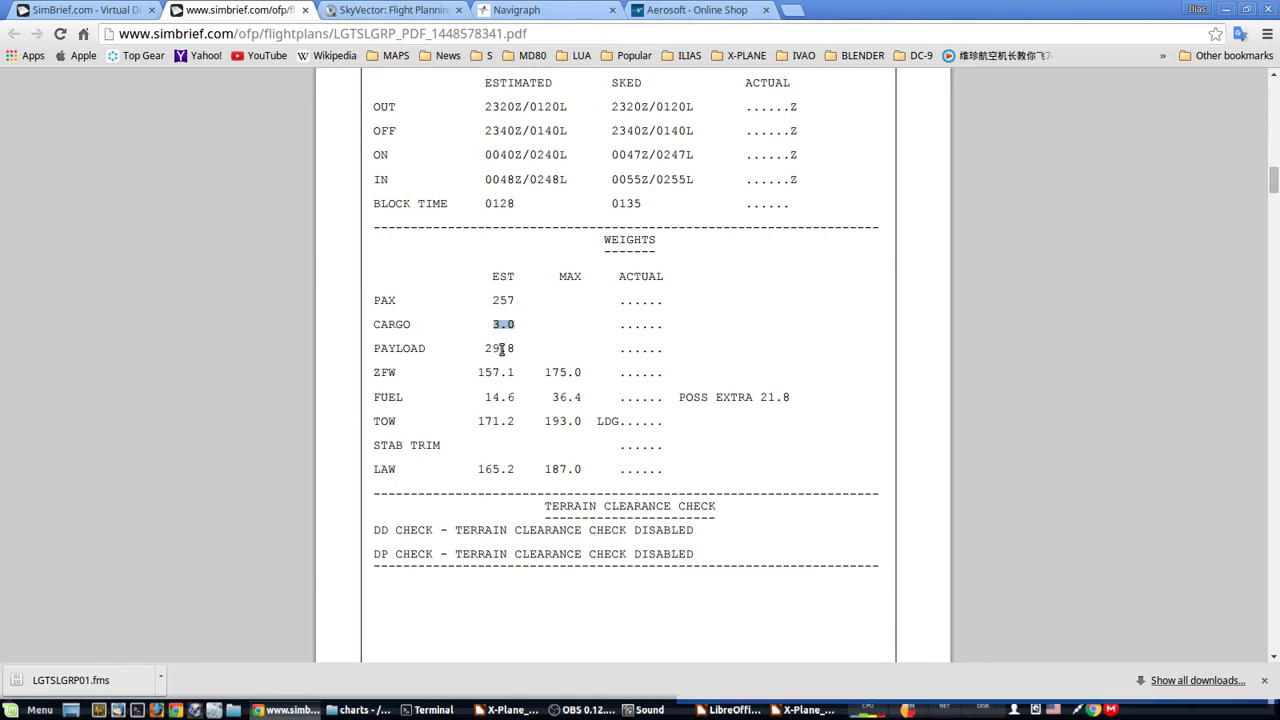
pyautogui.doubleClick(500, 349)
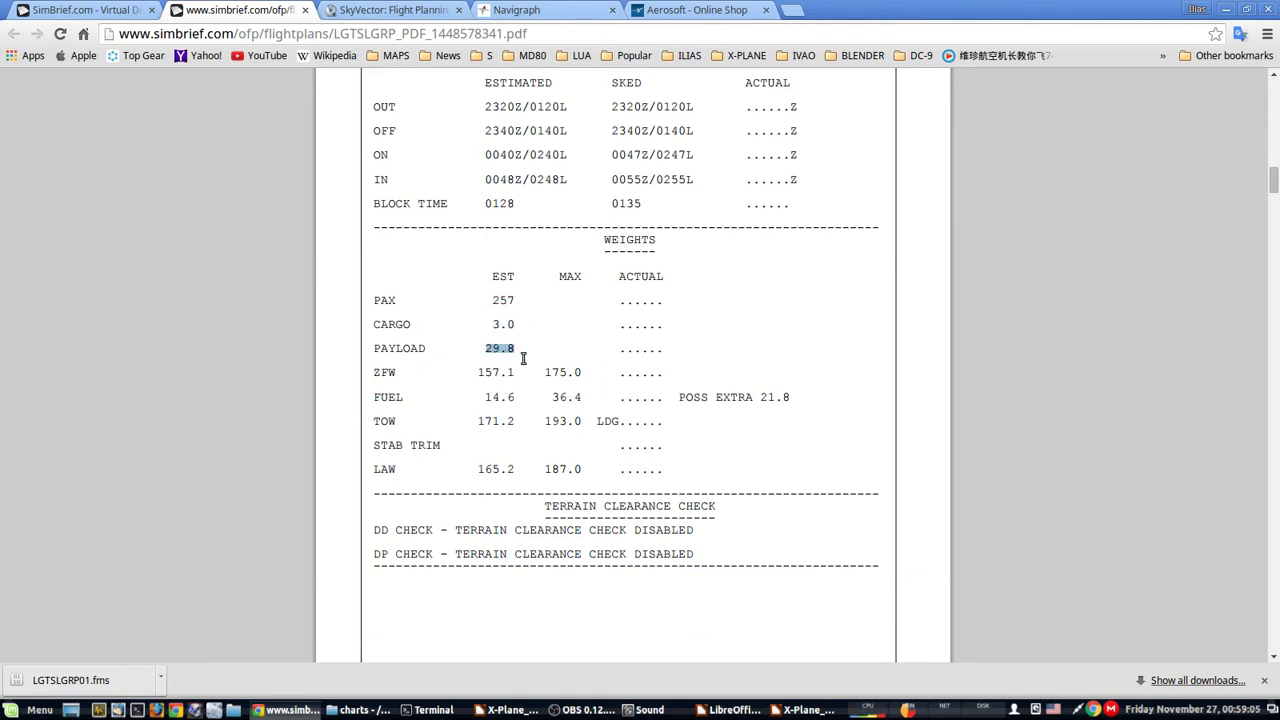
# Examine the zero fuel weight, fuel, takeoff weight and landing weight rows against their maximums
pyautogui.doubleClick(476, 372)
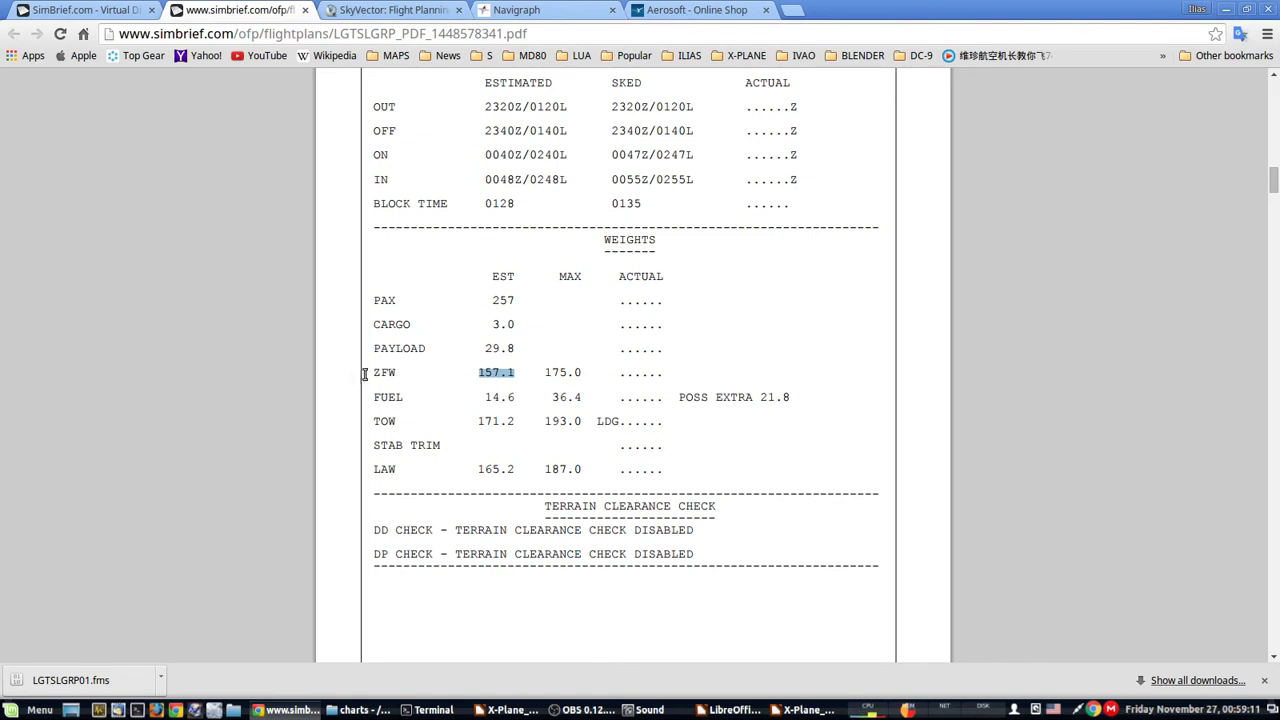
pyautogui.tripleClick(485, 399)
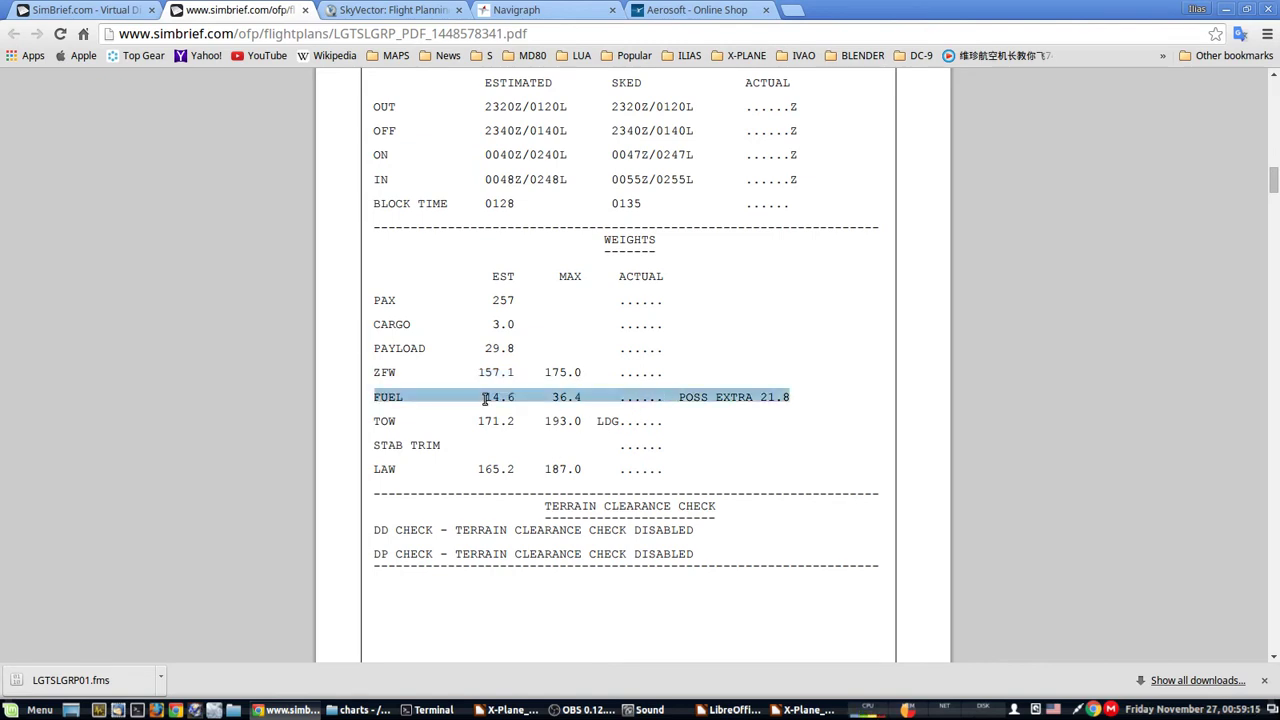
pyautogui.click(485, 399)
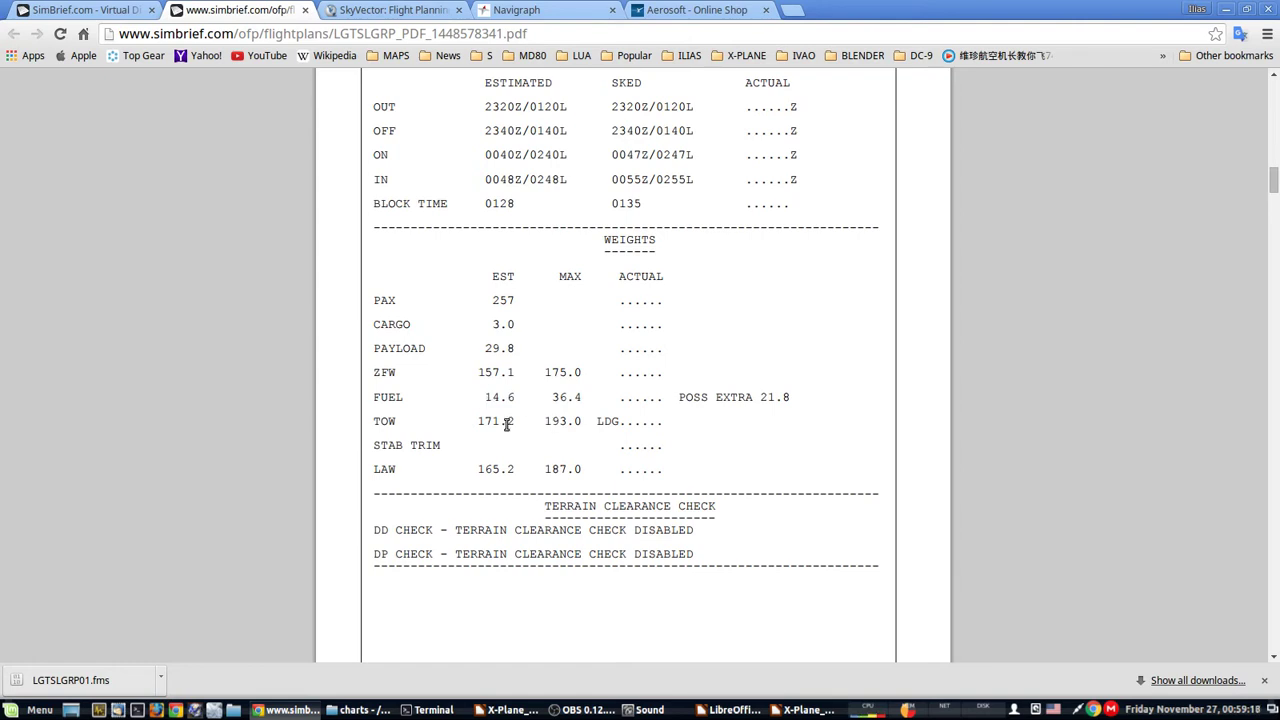
pyautogui.moveTo(474, 420); pyautogui.dragTo(583, 421)
pyautogui.moveTo(477, 470); pyautogui.dragTo(575, 469)
pyautogui.click(485, 469)
# Read through the flight log on pages 4 and 5, from LGTS through the waypoints to LGRP
pyautogui.scroll(-3, 277, 451)
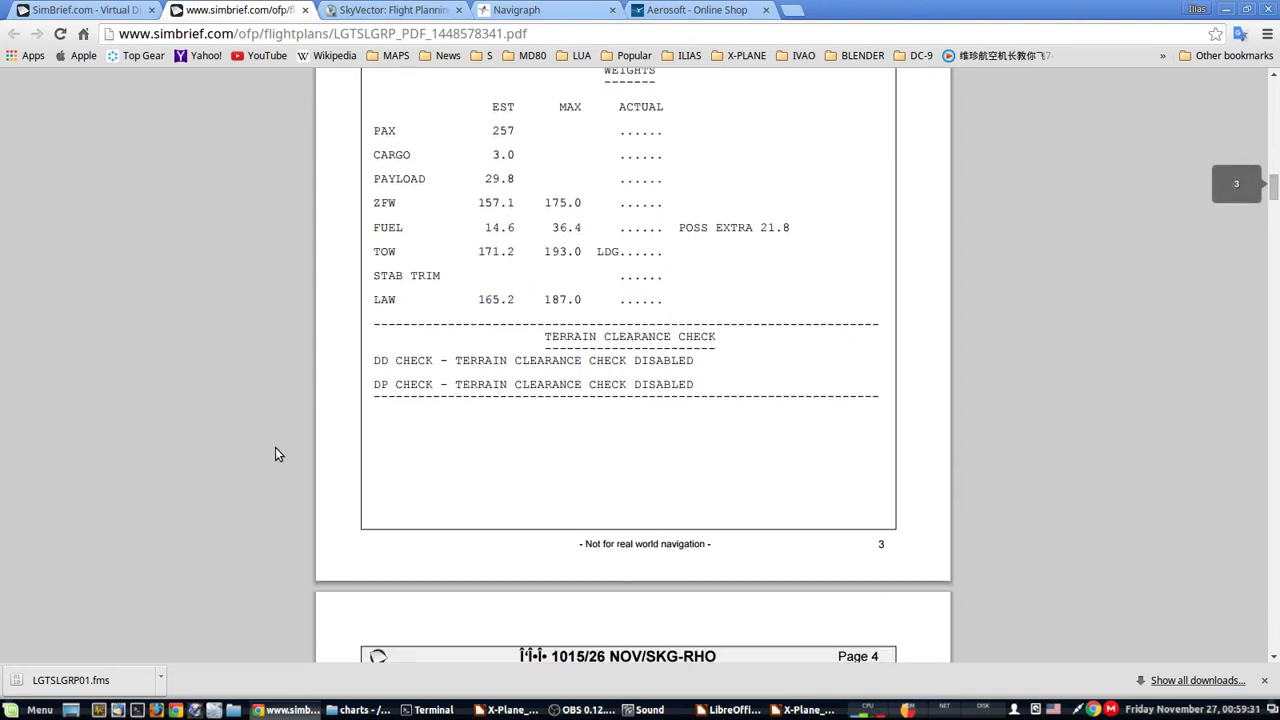
pyautogui.scroll(-2, 275, 447)
pyautogui.scroll(-2, 270, 446)
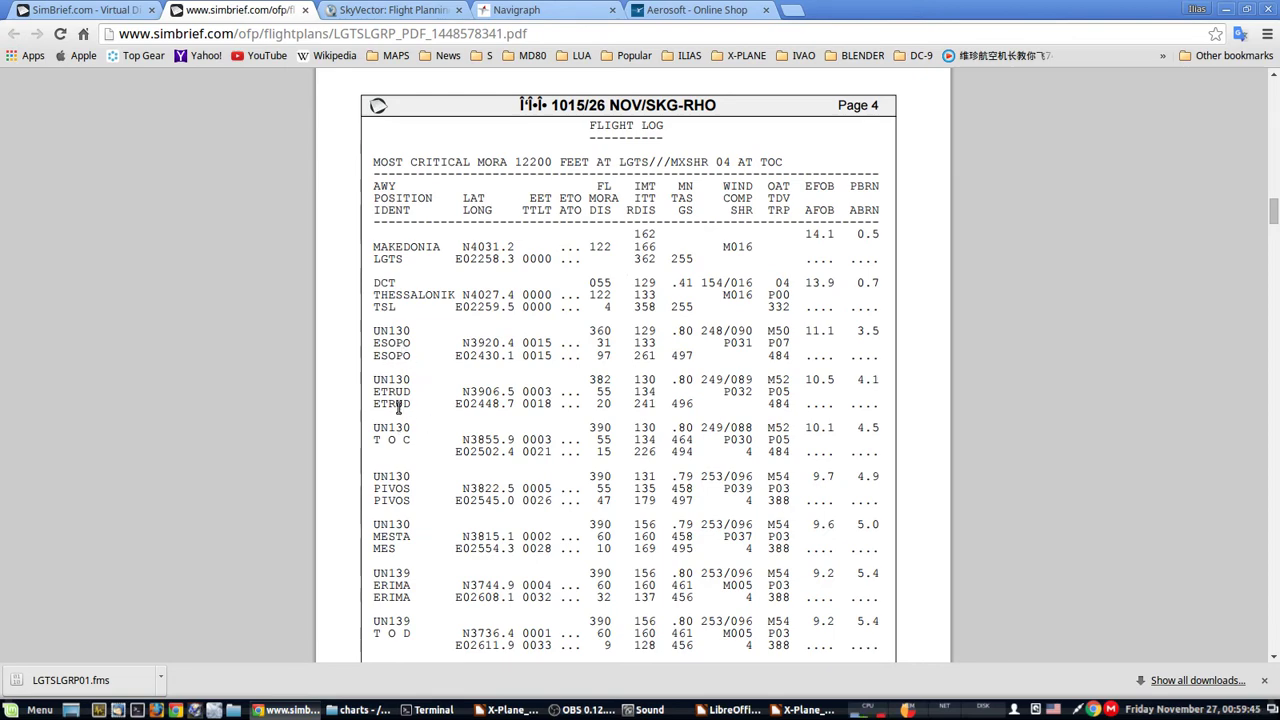
pyautogui.scroll(-3, 399, 410)
pyautogui.scroll(-3, 275, 448)
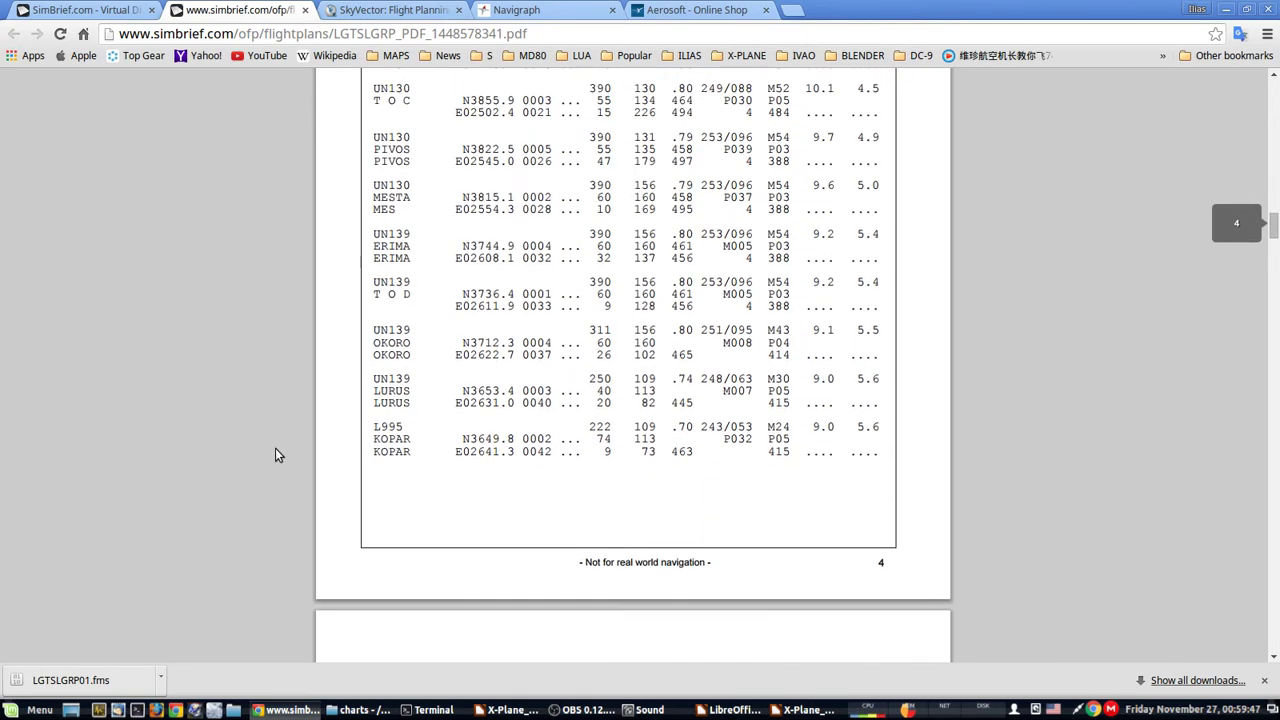
pyautogui.scroll(-8, 435, 485)
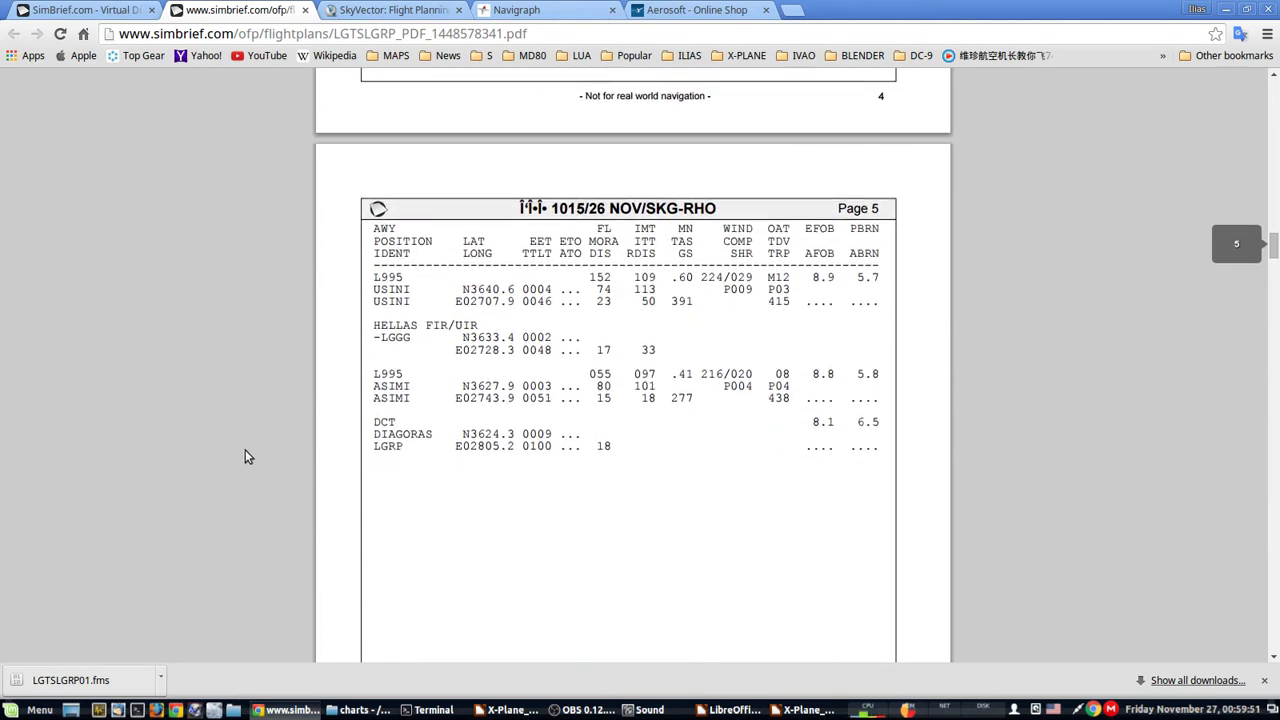
pyautogui.scroll(-3, 245, 450)
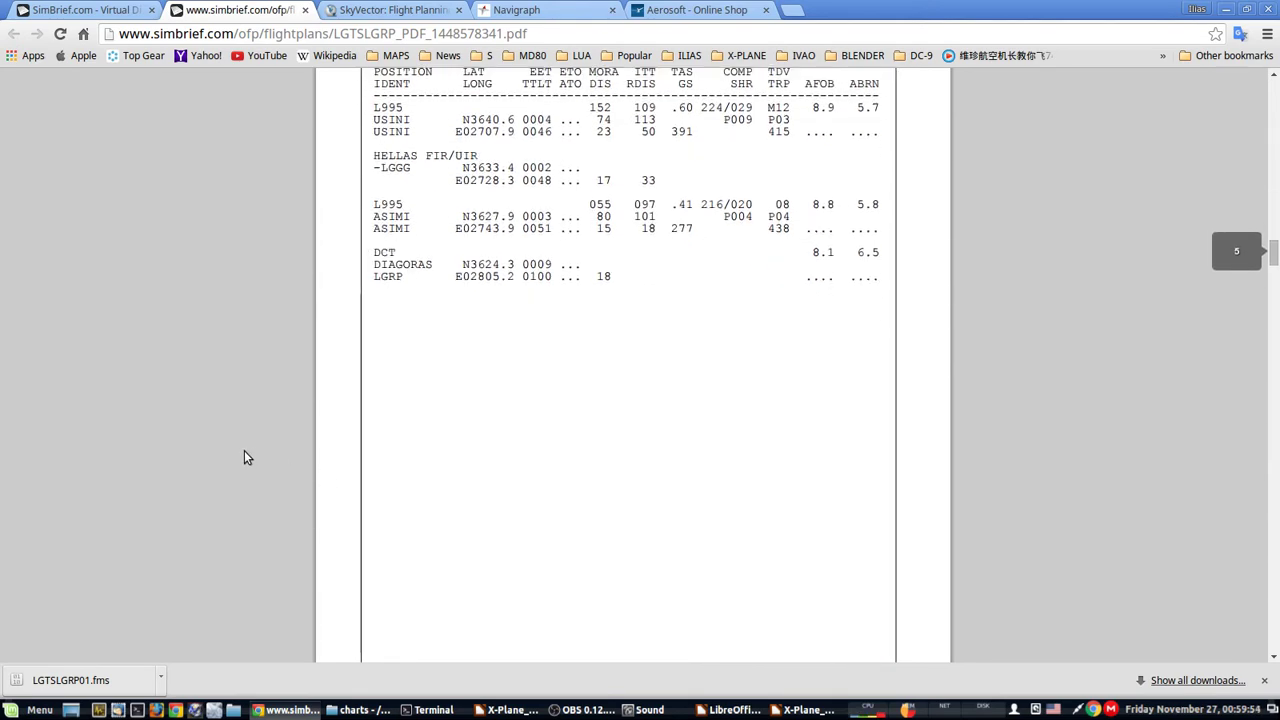
# Examine the wind information on page 6, checking the flight level, wind and temperature in the first climb row
pyautogui.scroll(-4, 244, 457)
pyautogui.scroll(-7, 241, 458)
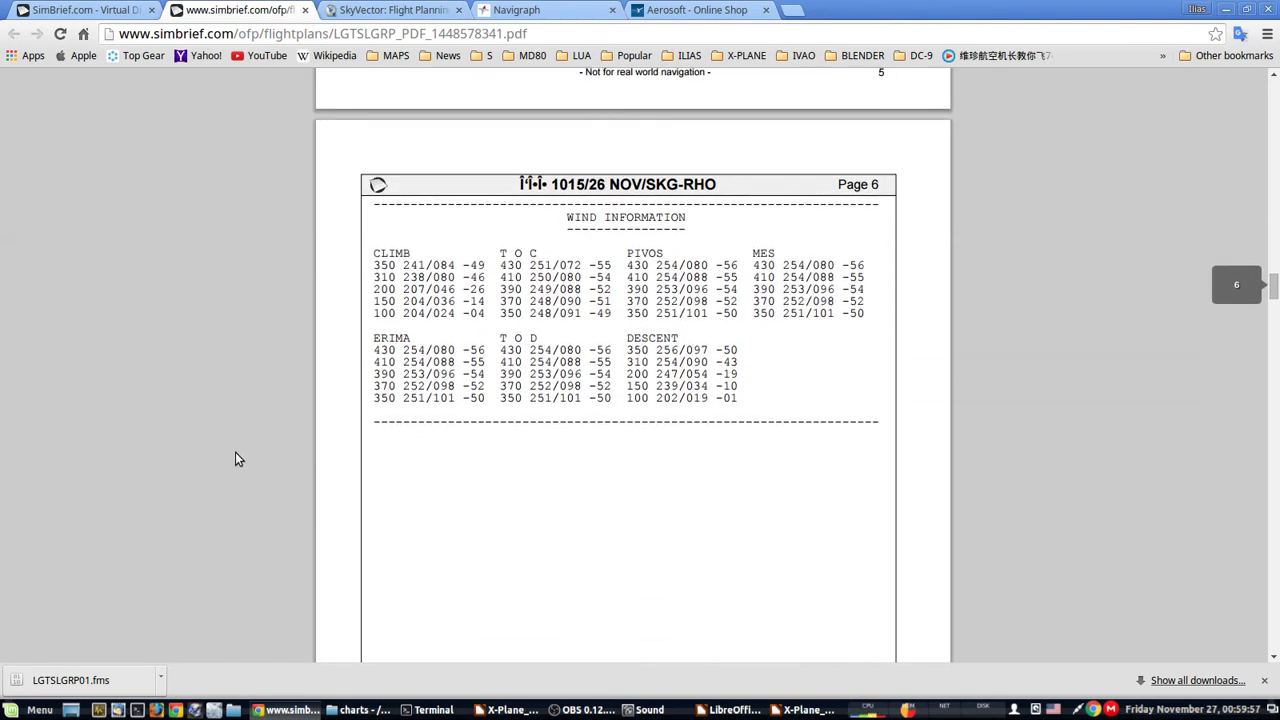
pyautogui.tripleClick(632, 222)
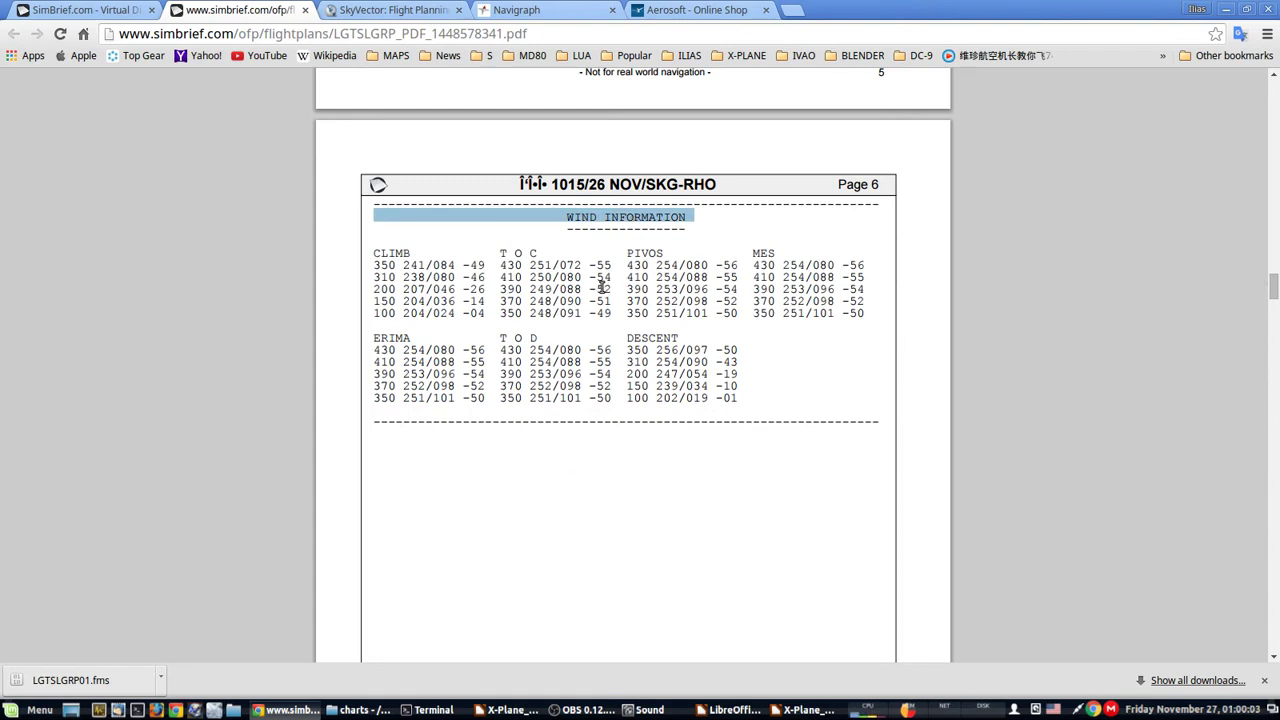
pyautogui.click(660, 312)
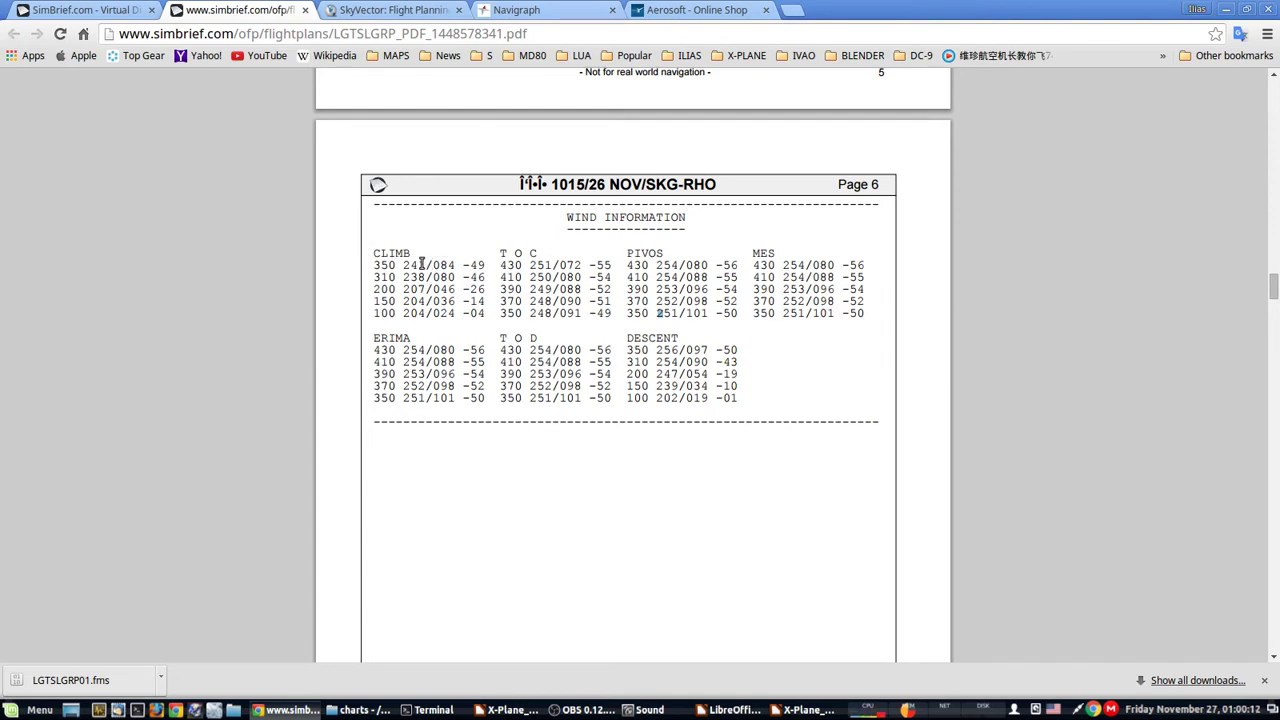
pyautogui.doubleClick(388, 264)
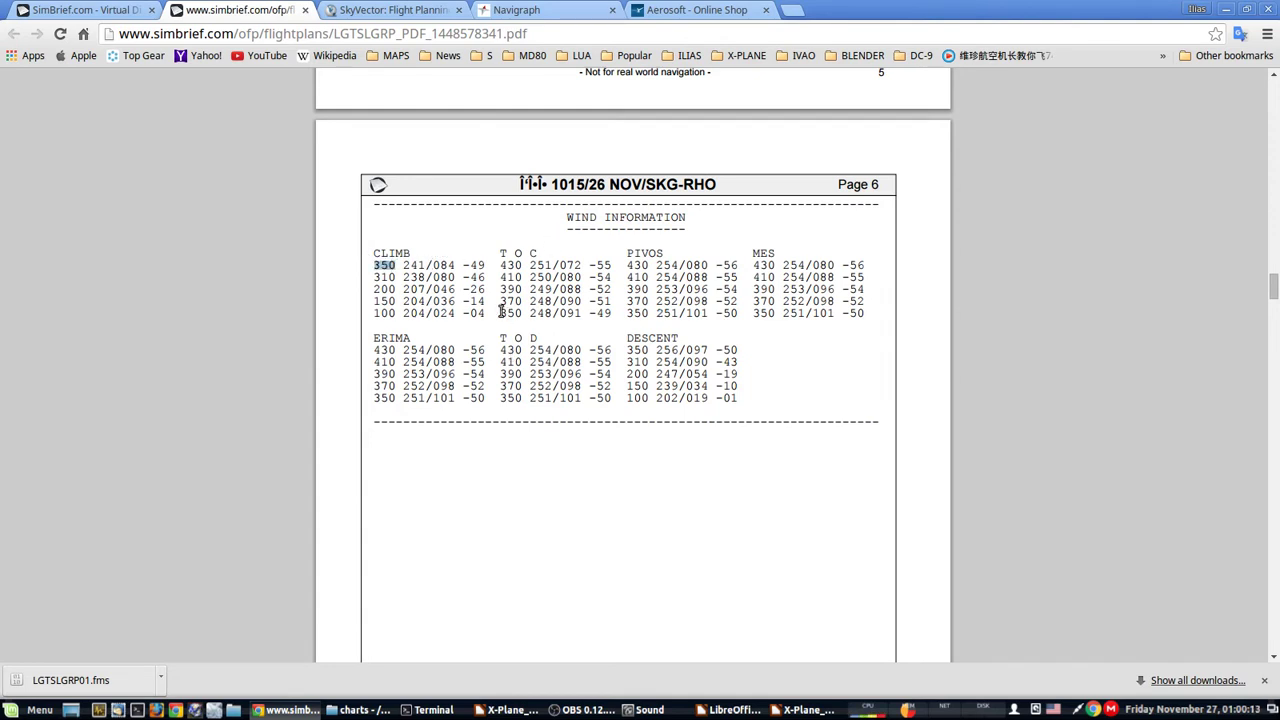
pyautogui.tripleClick(434, 264)
pyautogui.doubleClick(472, 266)
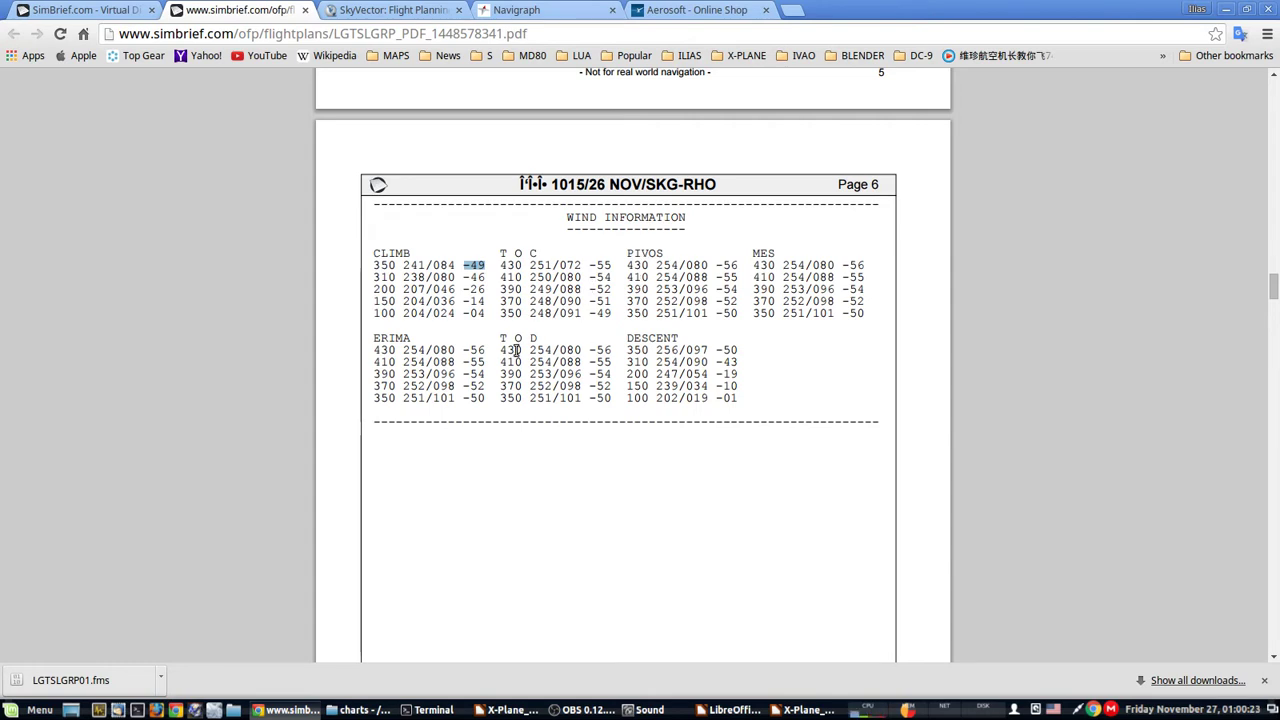
# Review the full ICAO flight plan text in the ATC Flight Plan section on page 7
pyautogui.scroll(-6, 260, 383)
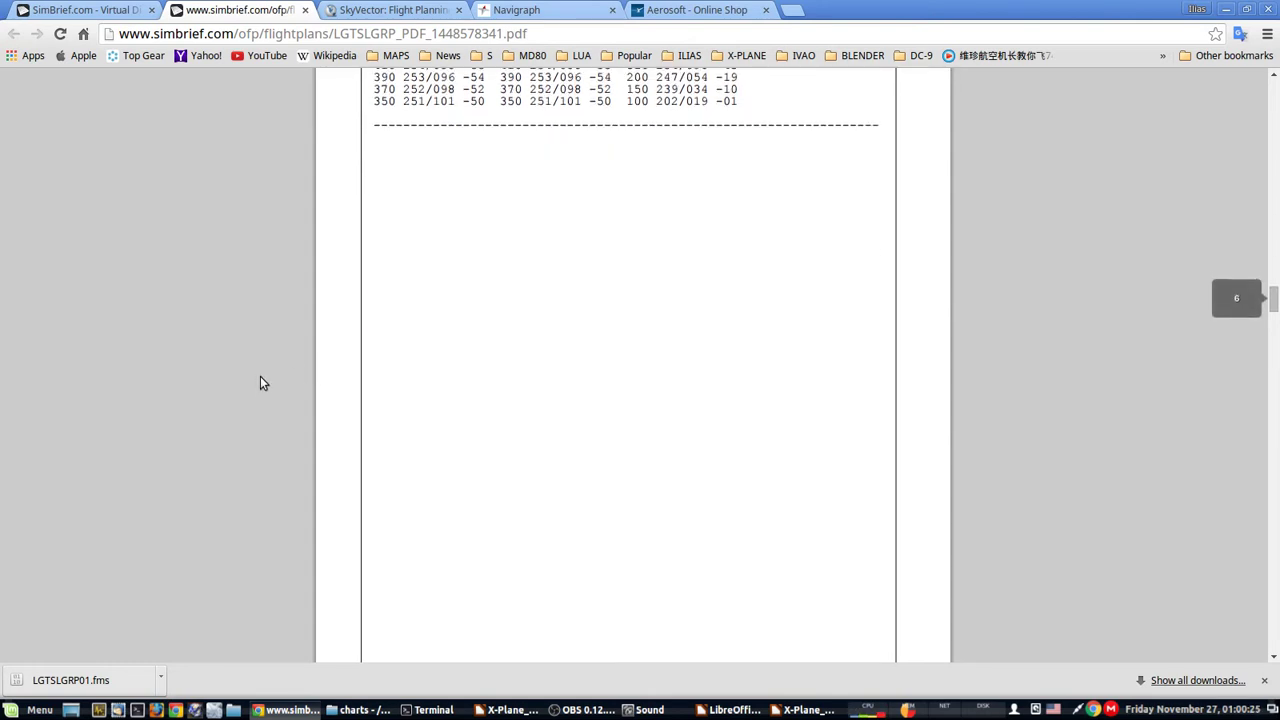
pyautogui.scroll(-3, 260, 383)
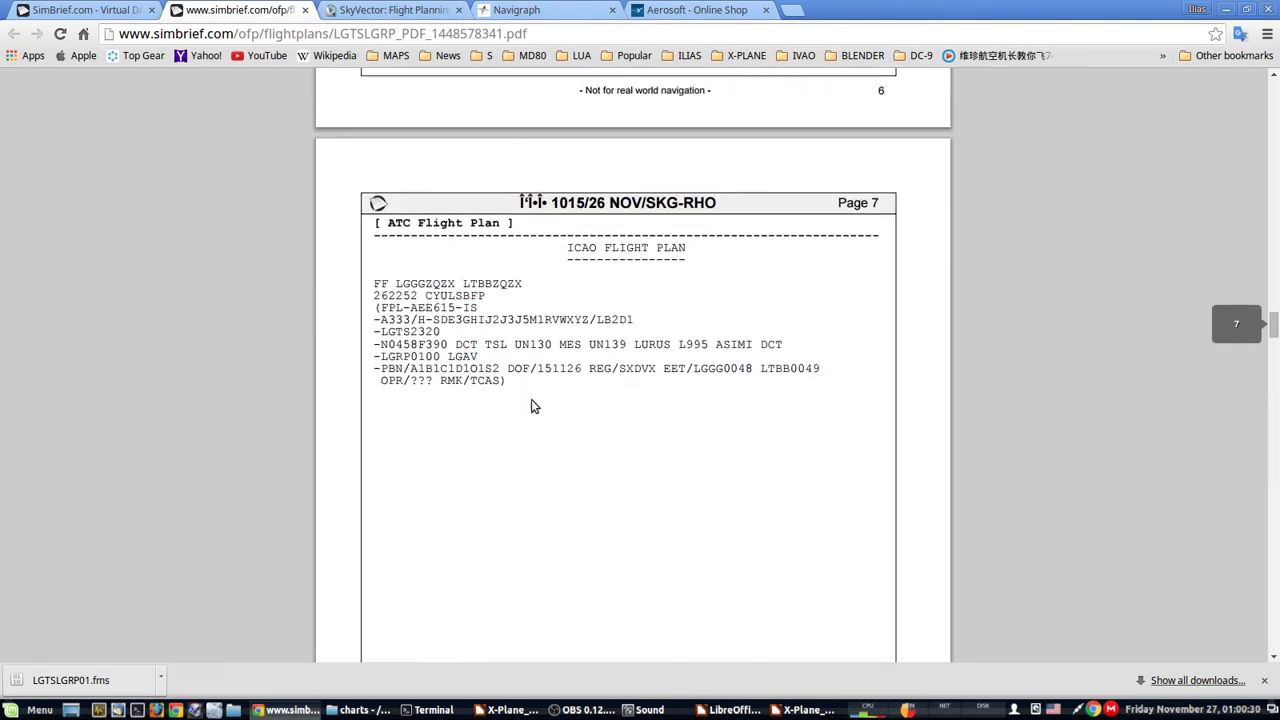
pyautogui.moveTo(512, 381); pyautogui.dragTo(371, 283)
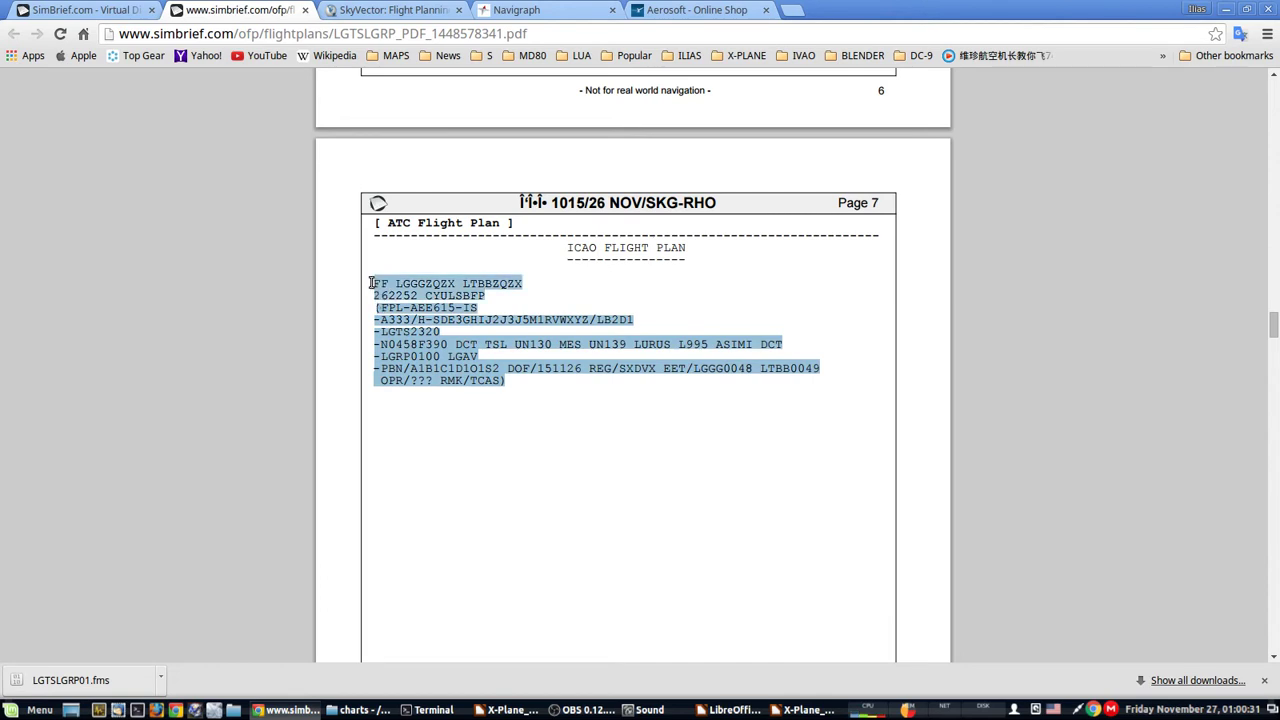
pyautogui.click(528, 382)
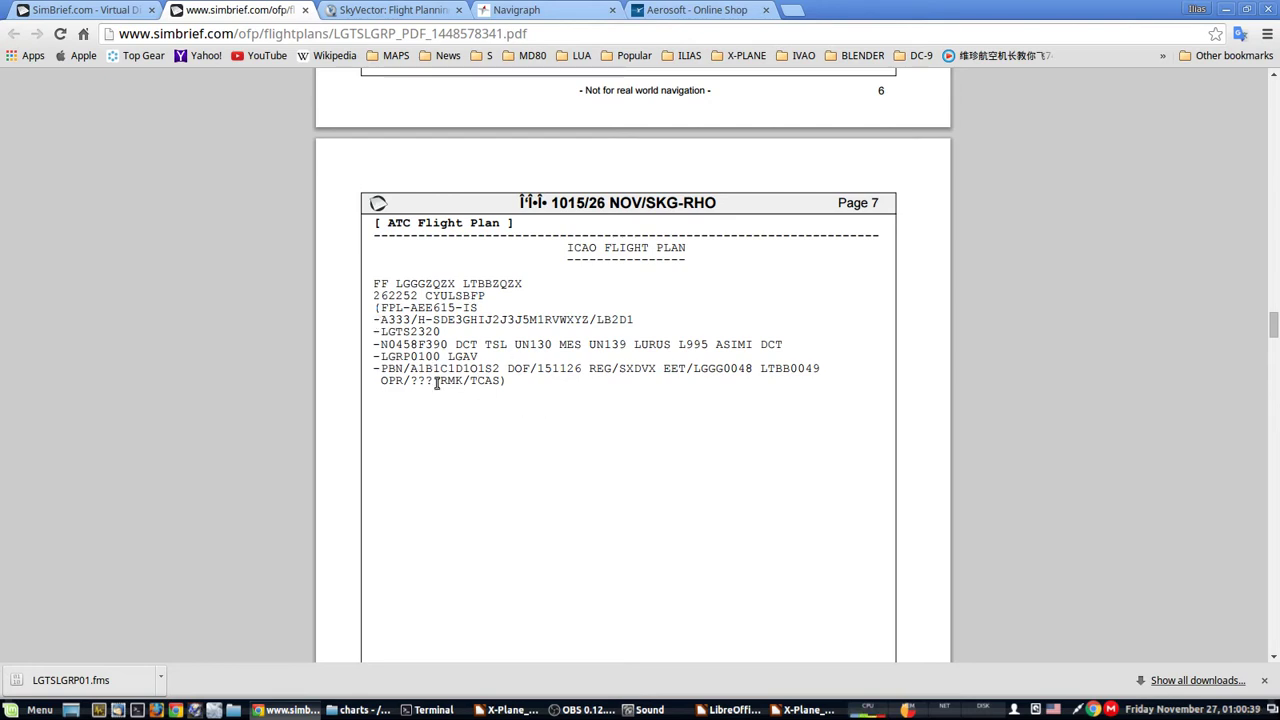
# Review the Airport WX List on page 9, including SIGMETs and the departure, destination and alternate weather
pyautogui.scroll(-3, 289, 408)
pyautogui.scroll(-4, 289, 409)
pyautogui.scroll(-3, 289, 409)
pyautogui.scroll(-7, 289, 409)
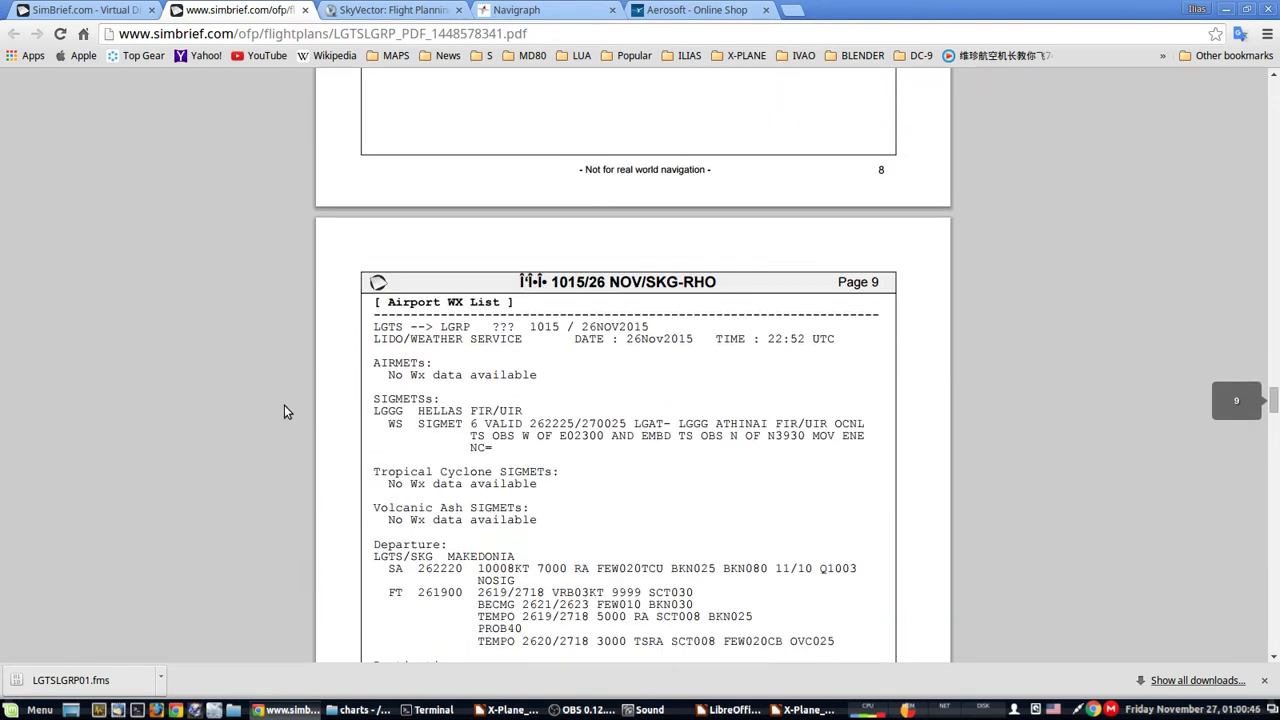
pyautogui.scroll(-2, 284, 405)
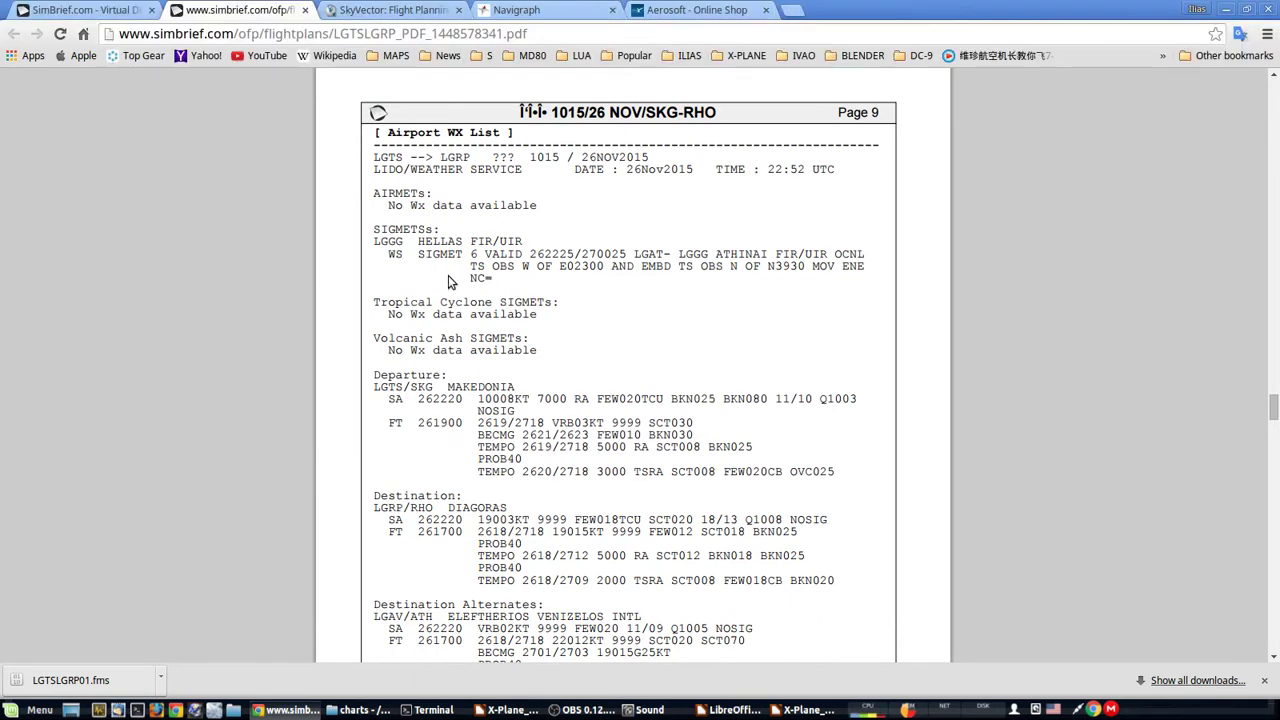
# Look over the crew alerts in the Company NOTAM section on page 10
pyautogui.scroll(-5, 273, 371)
pyautogui.scroll(-5, 272, 379)
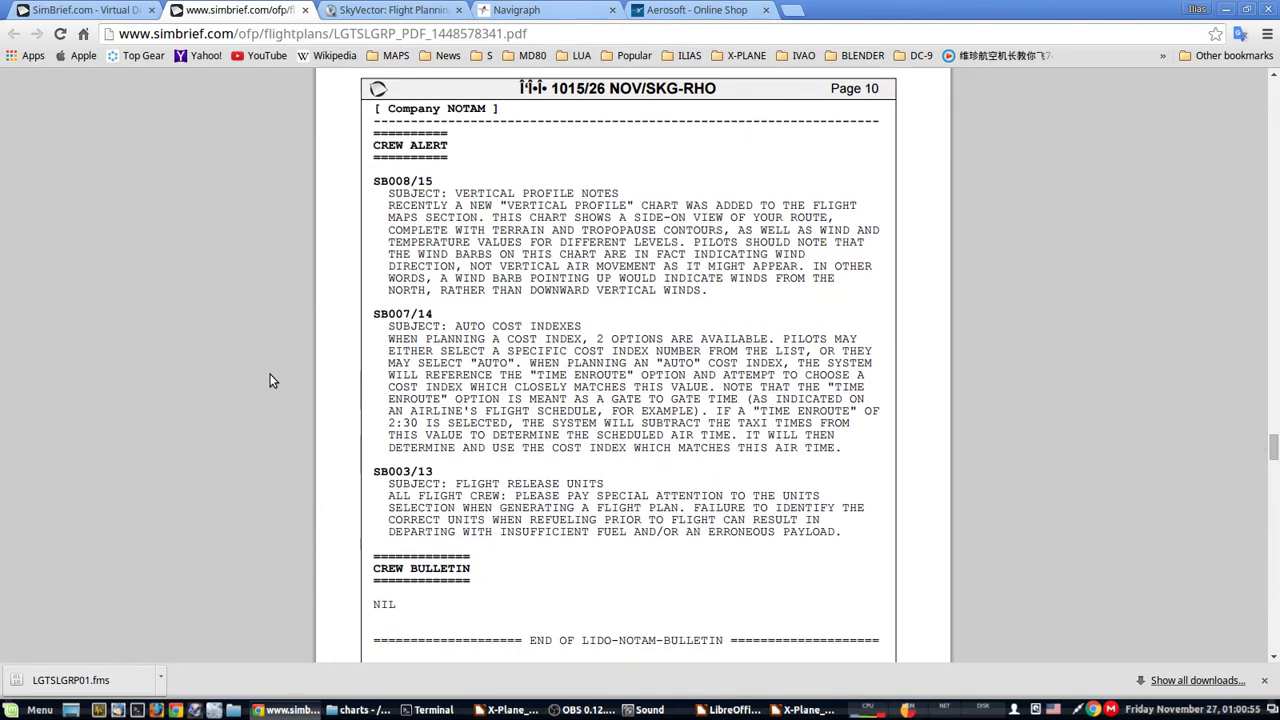
pyautogui.scroll(-1, 270, 380)
pyautogui.scroll(1, 270, 380)
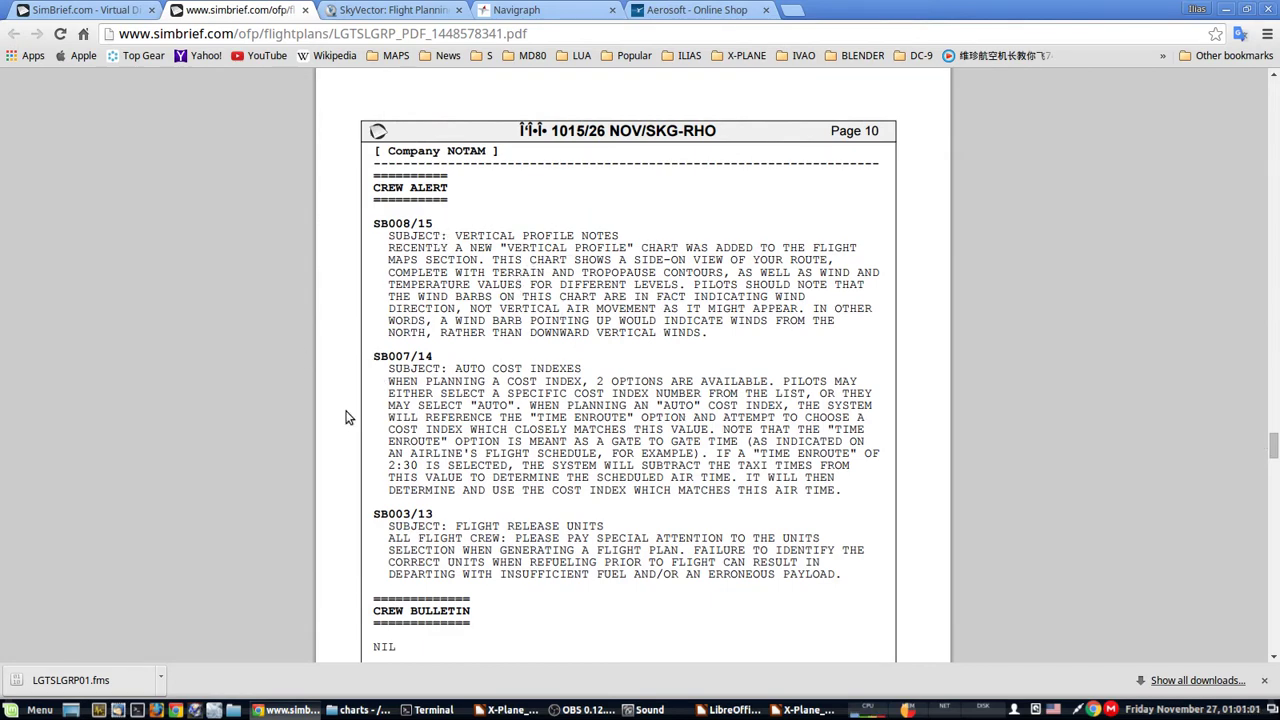
# View the route map on page 11 and the FL 100-450 significant weather chart on page 12
pyautogui.scroll(-3, 347, 418)
pyautogui.scroll(-7, 347, 418)
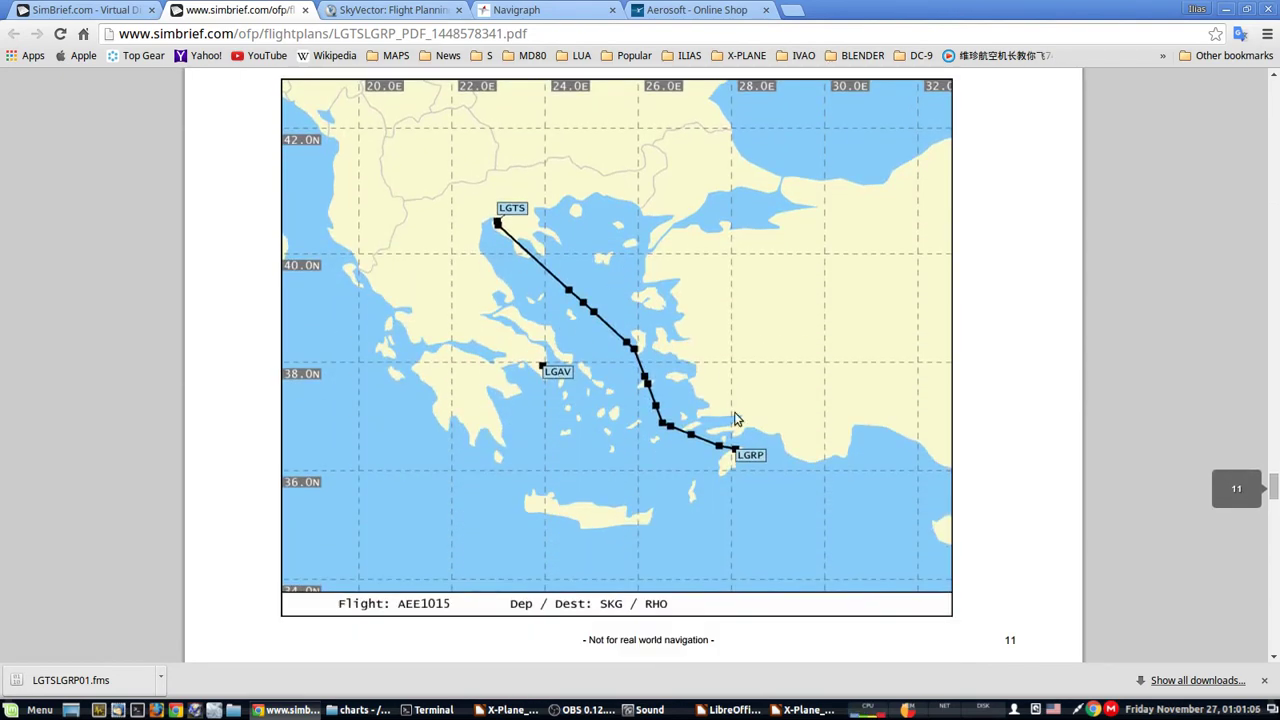
pyautogui.scroll(-8, 367, 399)
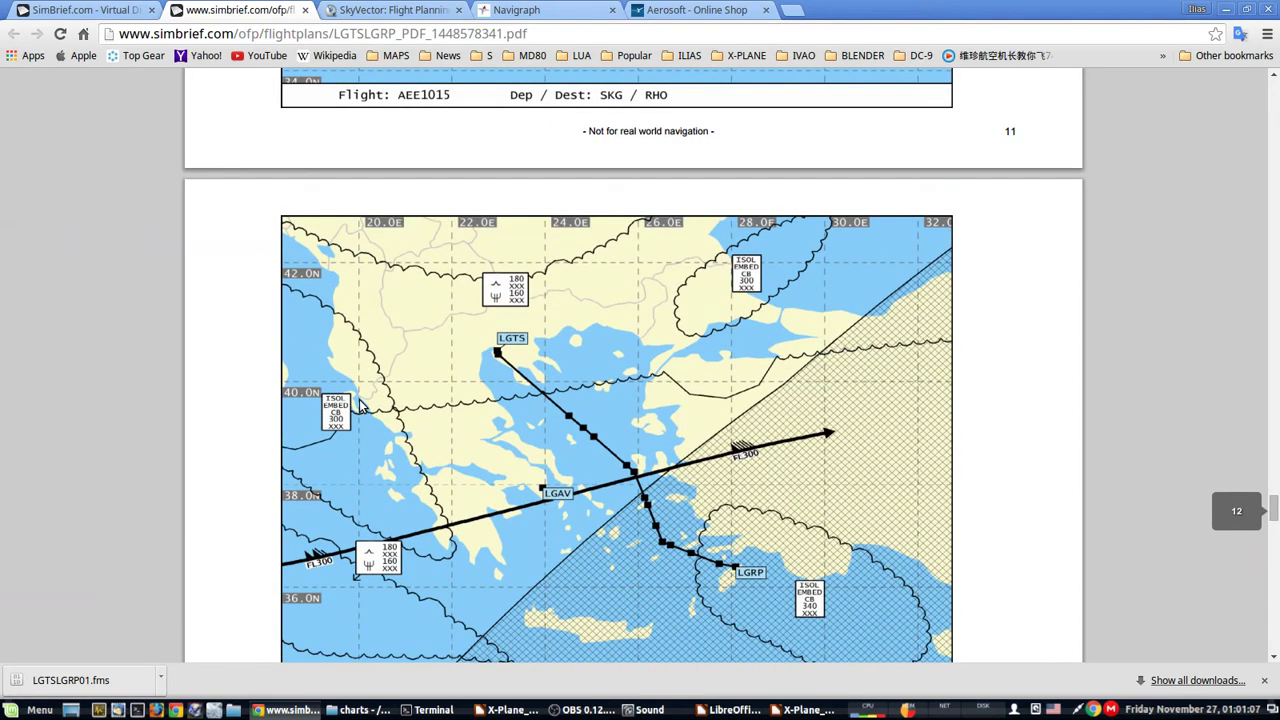
pyautogui.scroll(1, 362, 404)
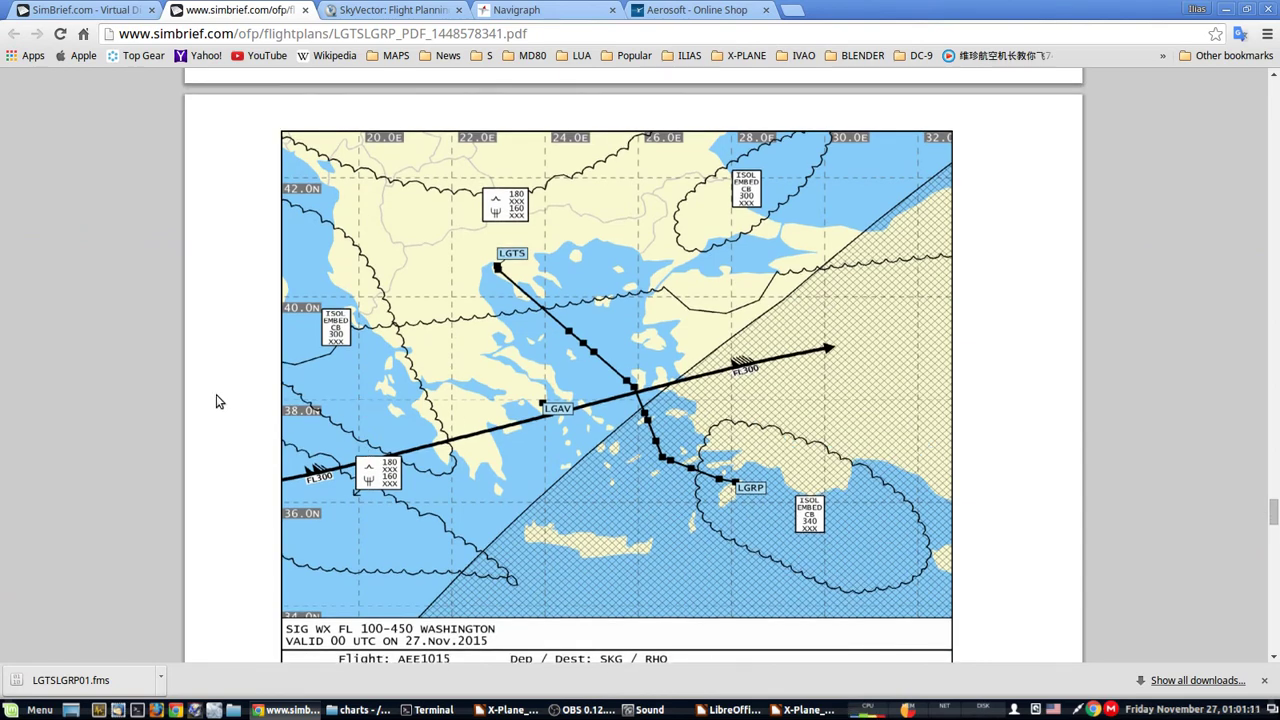
# Compare the FL 250-630 significant weather chart on page 13 with the FL 100-450 chart before it
pyautogui.scroll(-2, 216, 396)
pyautogui.scroll(-10, 216, 396)
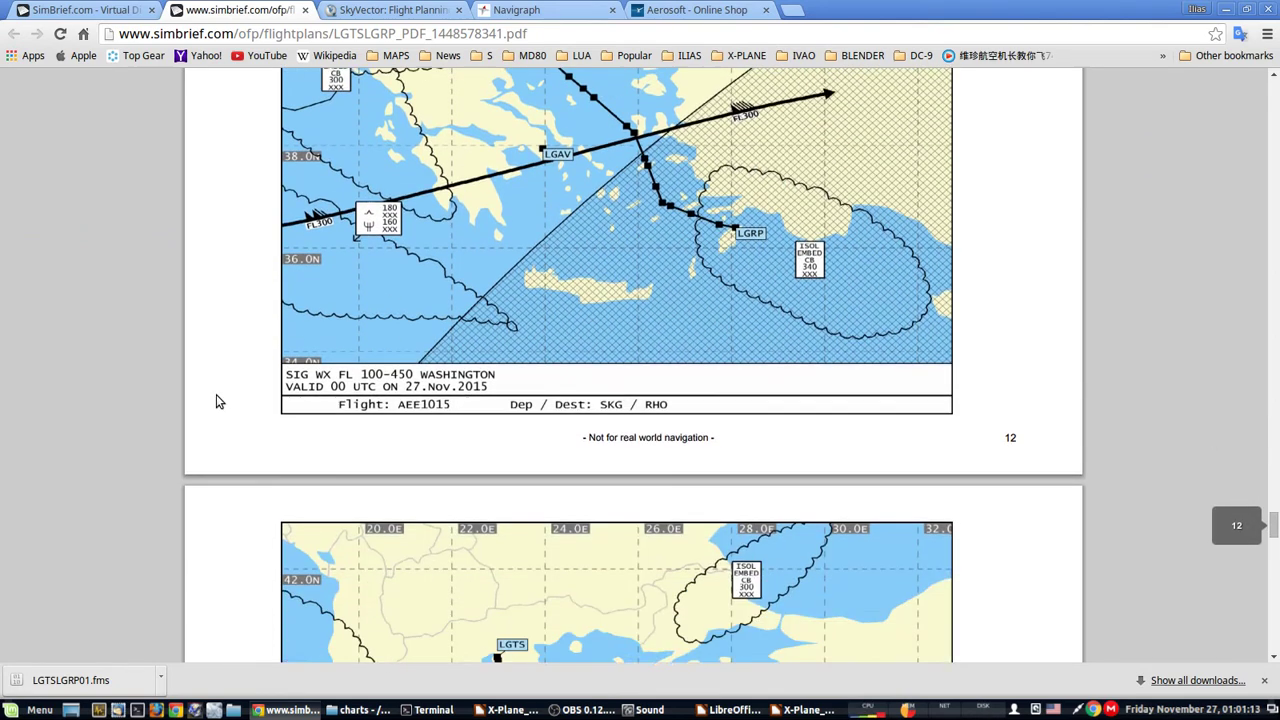
pyautogui.scroll(-4, 216, 401)
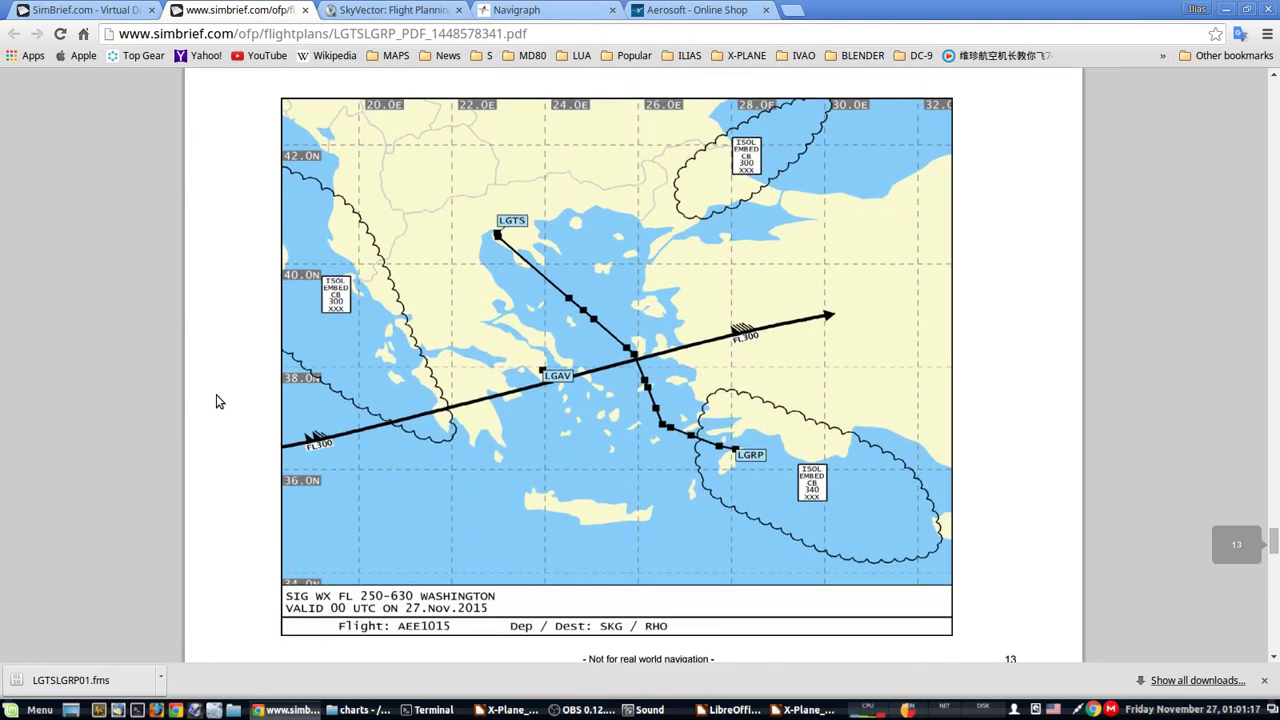
pyautogui.scroll(6, 218, 401)
pyautogui.scroll(4, 216, 401)
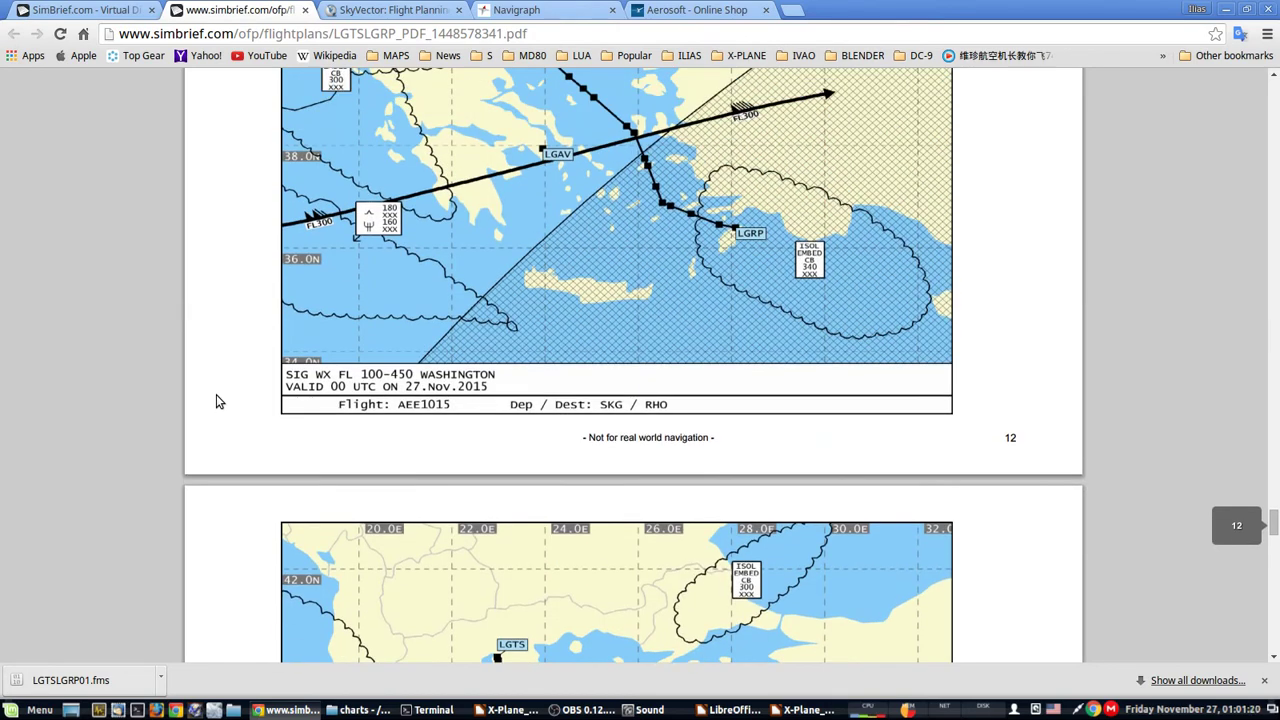
pyautogui.scroll(4, 418, 397)
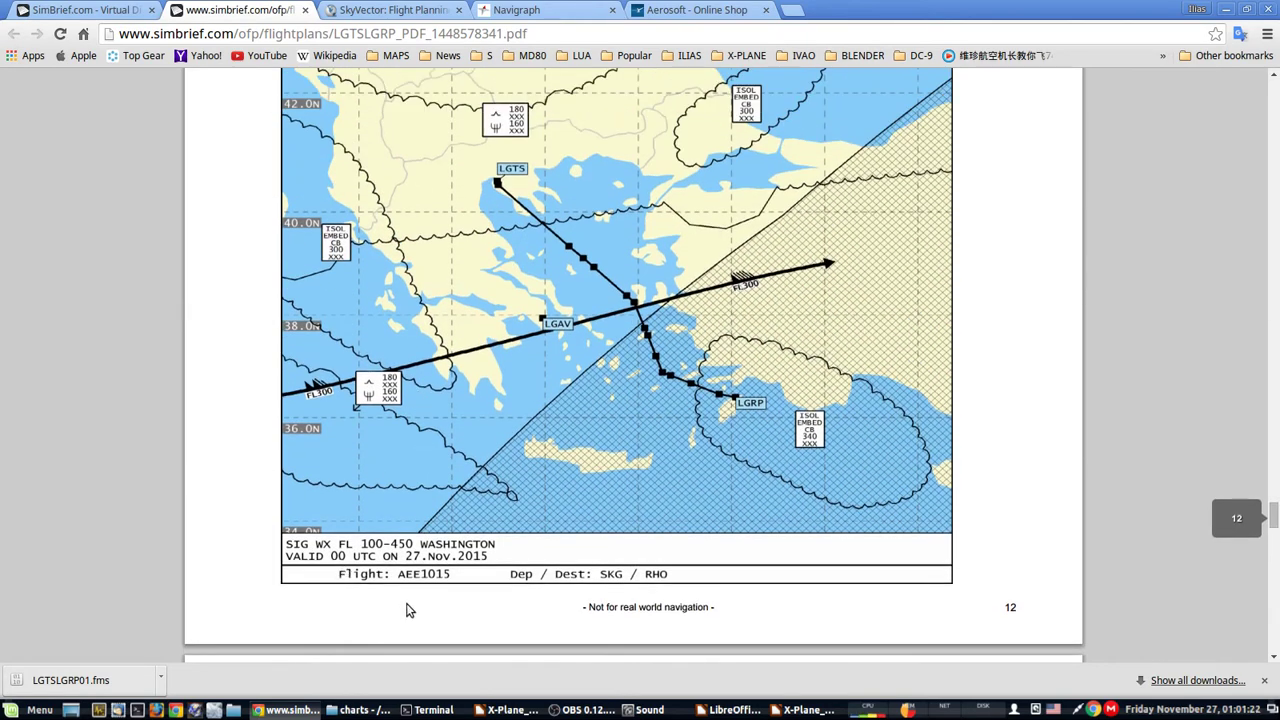
# Check the flight-level ranges and validity times of the two significant weather charts on pages 12 and 13
pyautogui.scroll(2, 412, 610)
pyautogui.scroll(-2, 370, 626)
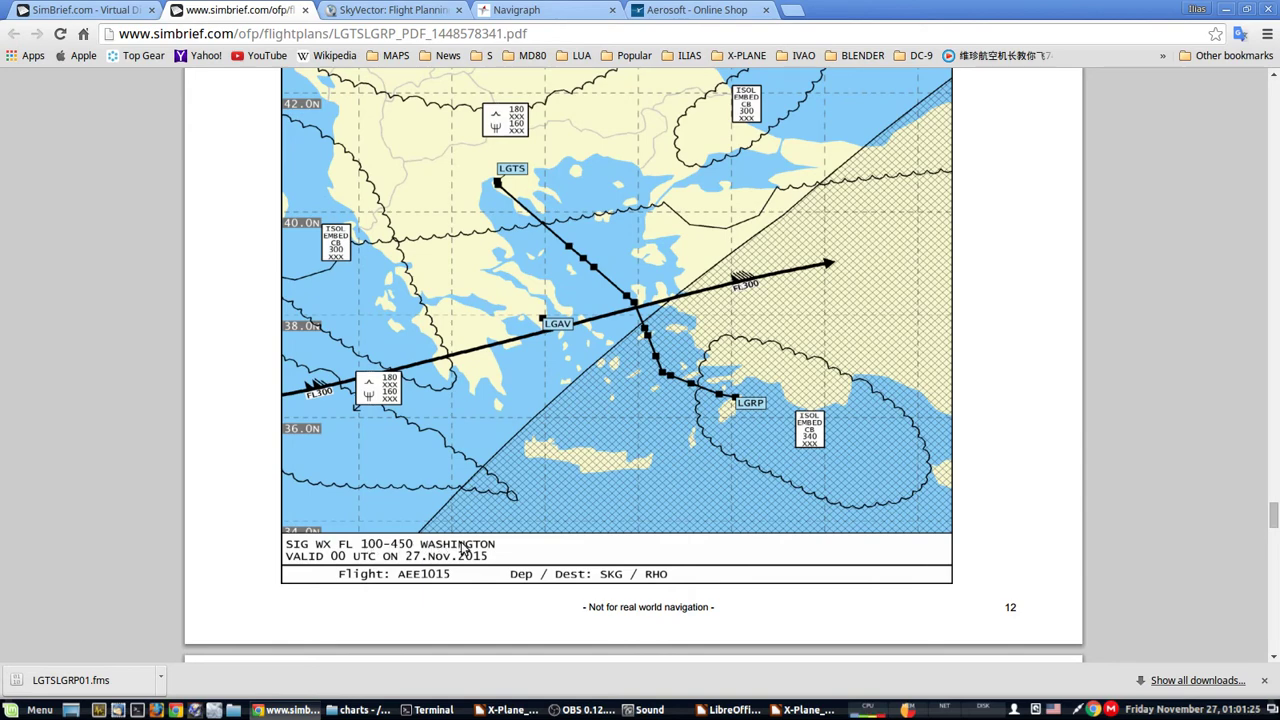
pyautogui.scroll(-10, 462, 549)
pyautogui.scroll(13, 461, 549)
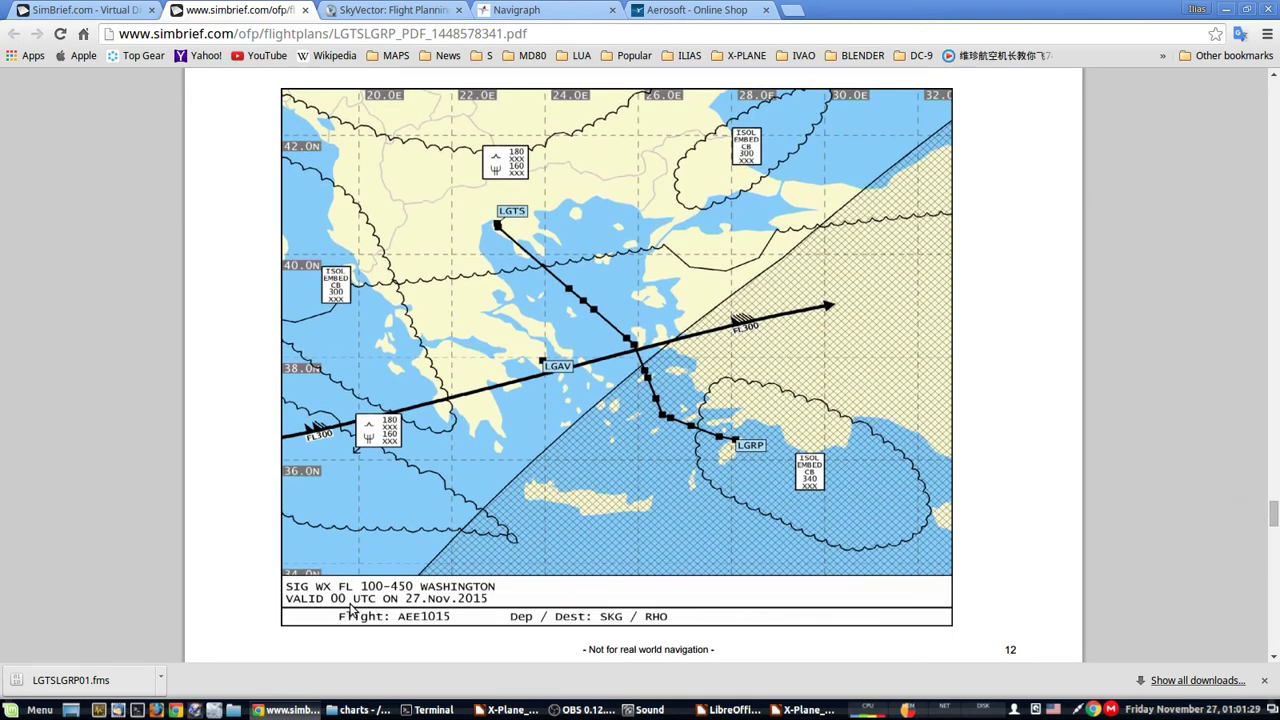
pyautogui.scroll(-10, 135, 538)
pyautogui.scroll(-1, 135, 538)
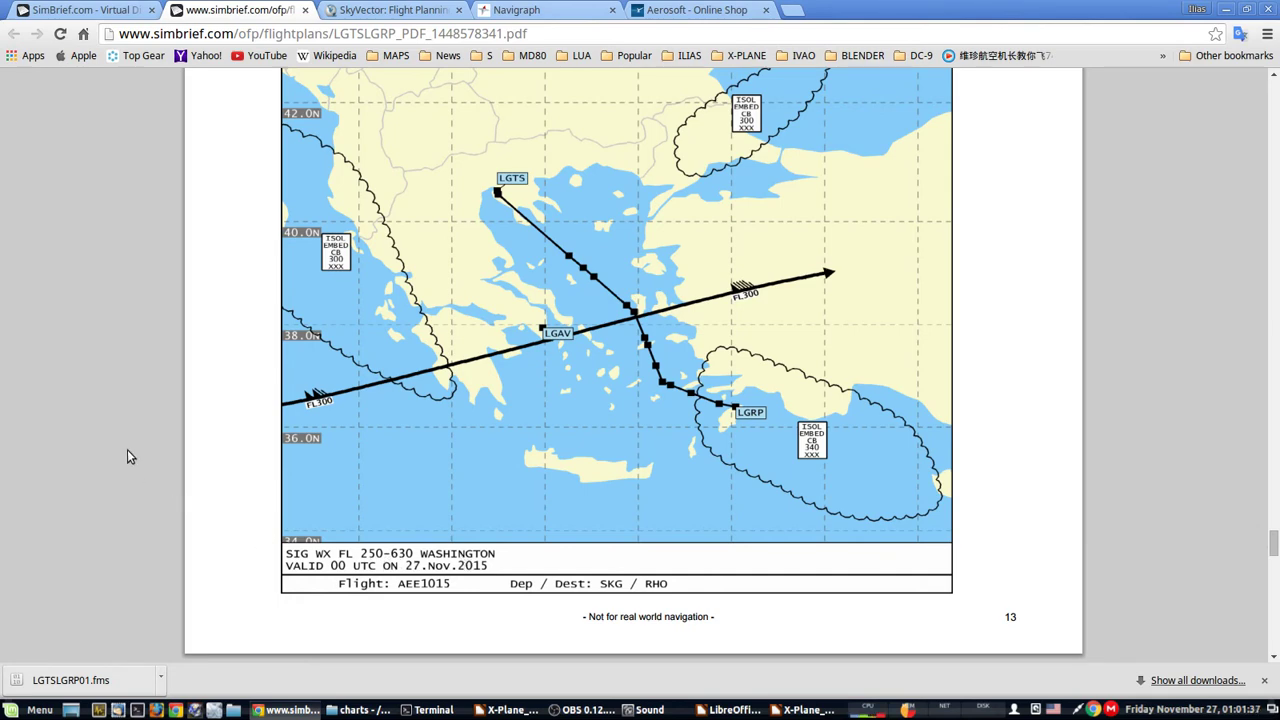
# Examine the FL 390 wind and temperature chart along the route on page 14
pyautogui.scroll(-4, 127, 450)
pyautogui.scroll(-1, 140, 460)
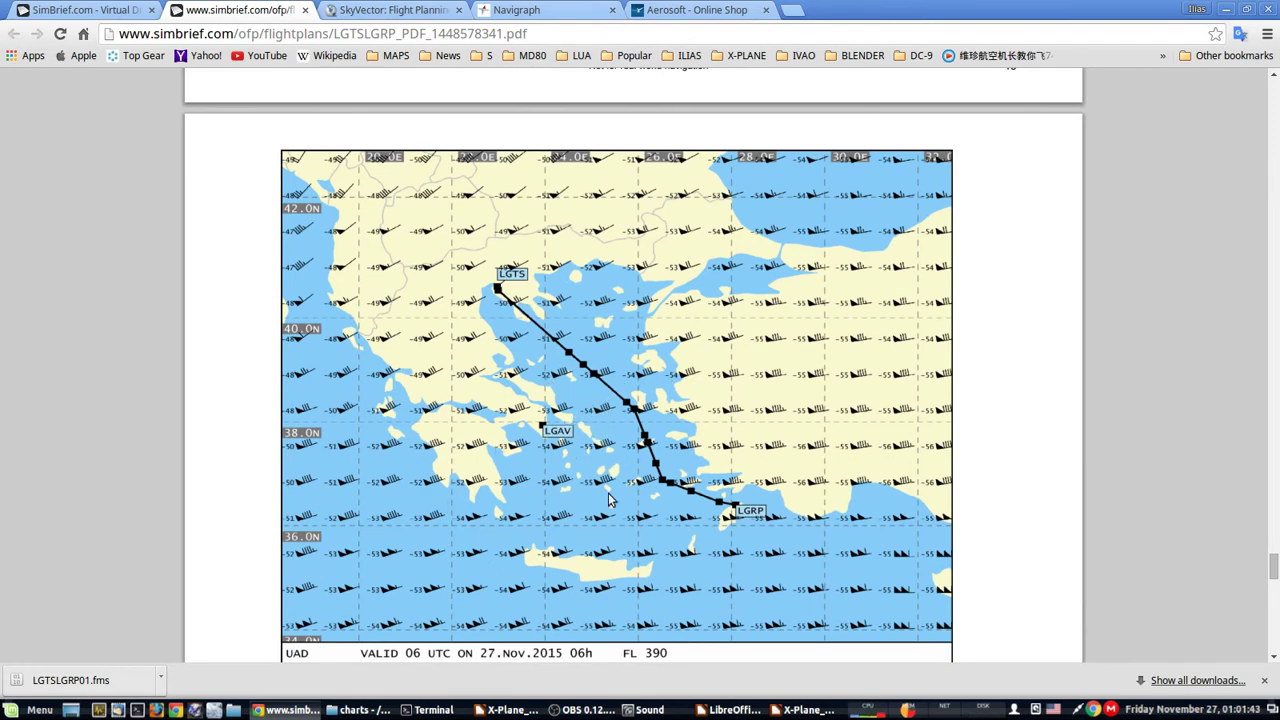
pyautogui.scroll(-1, 181, 440)
pyautogui.scroll(-1, 181, 439)
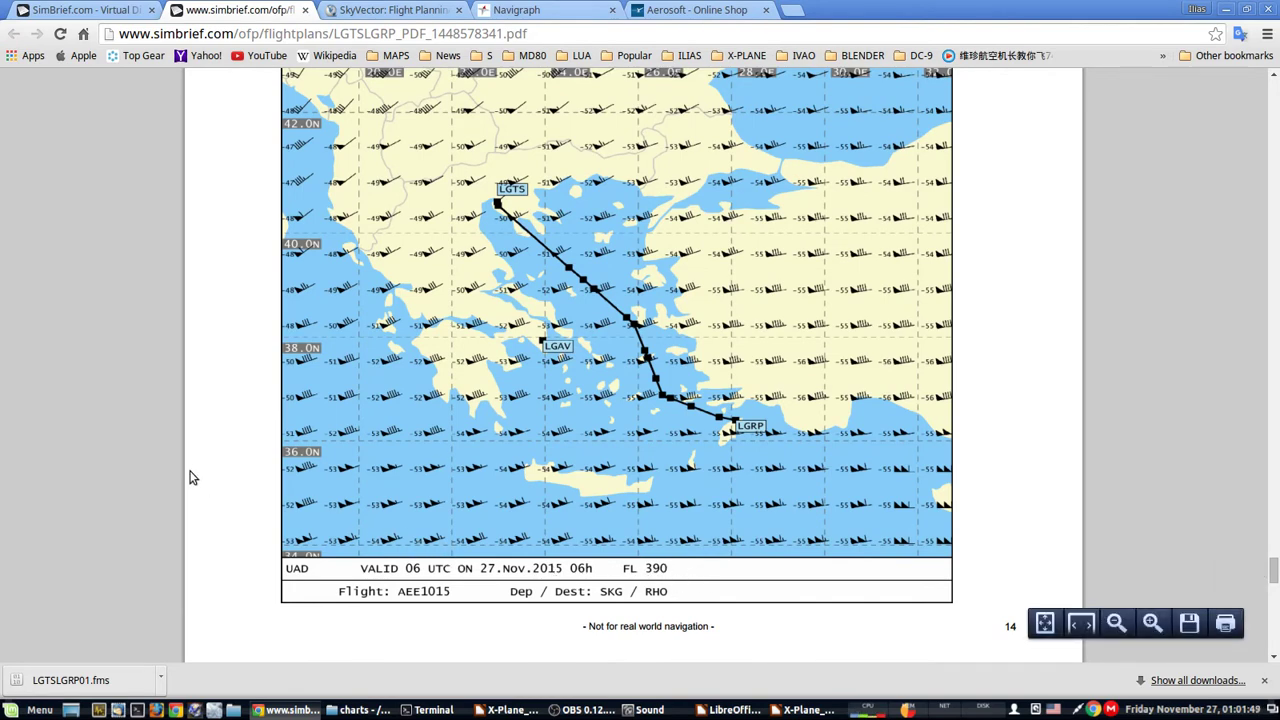
# Check the cruise level in the ATC flight plan on page 7 and in the FL STEPS line of the OFP on page 1
pyautogui.scroll(15, 193, 478)
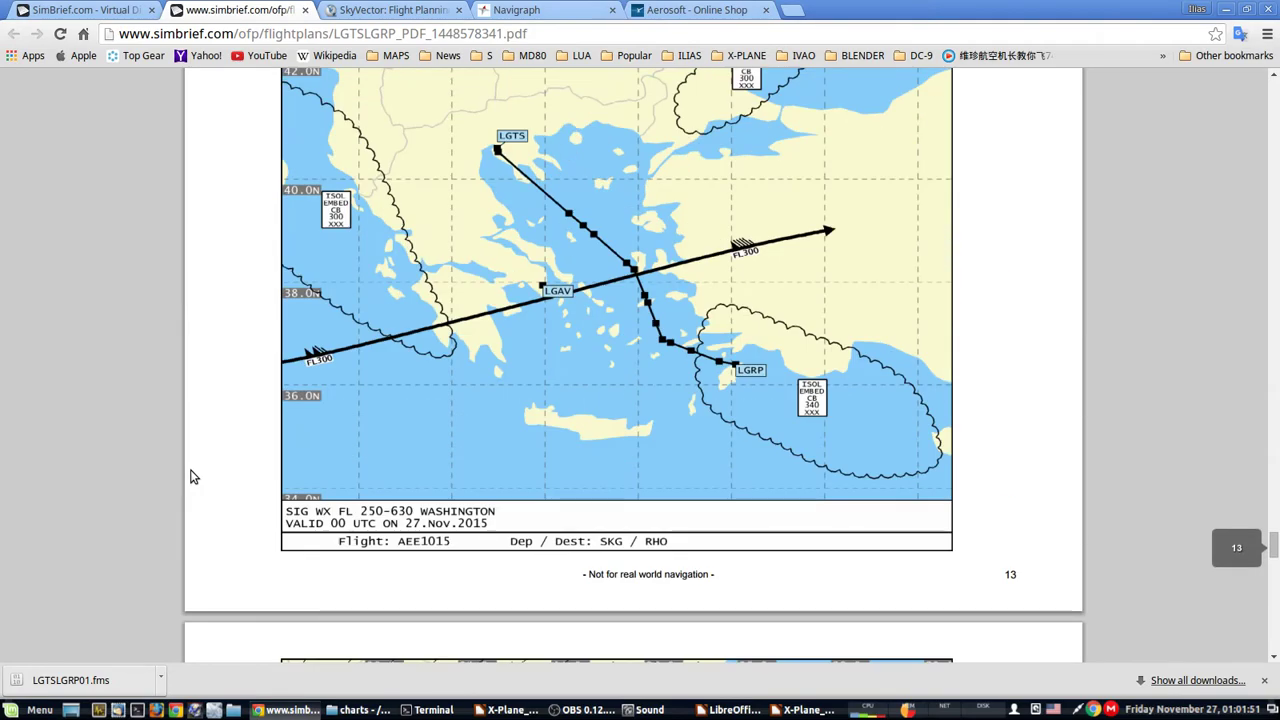
pyautogui.scroll(15, 193, 478)
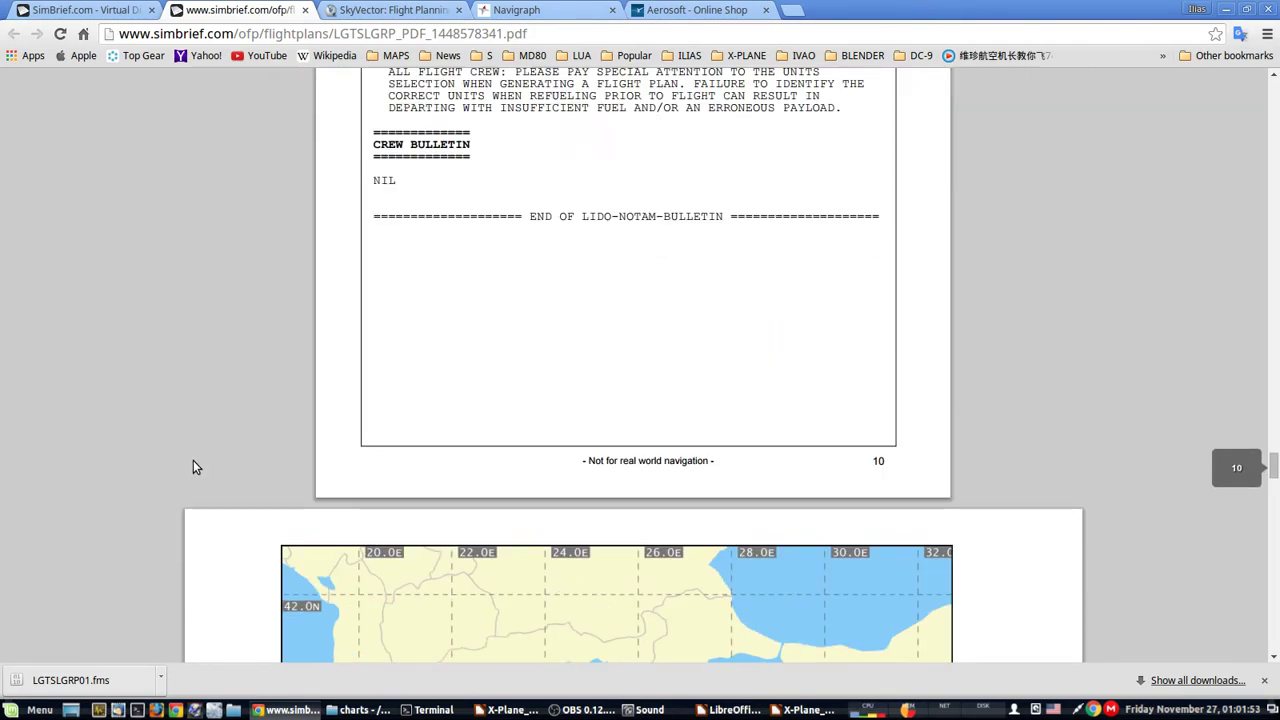
pyautogui.scroll(15, 193, 458)
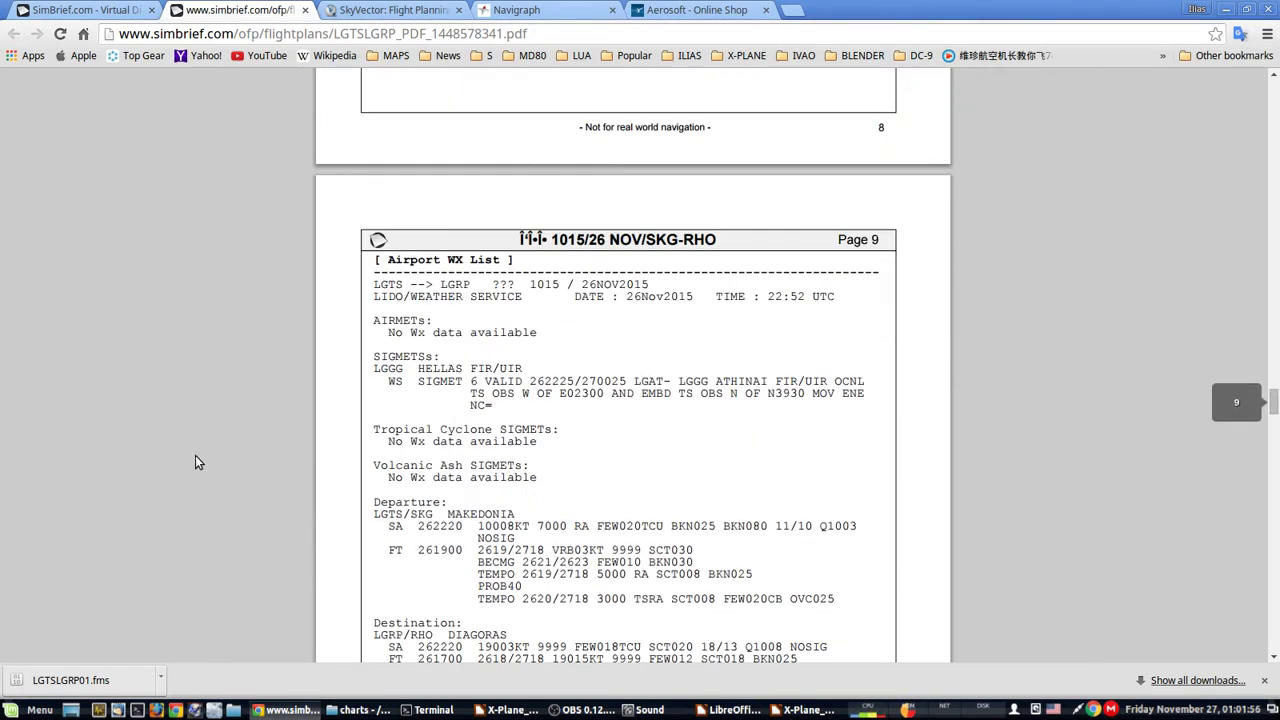
pyautogui.scroll(15, 195, 462)
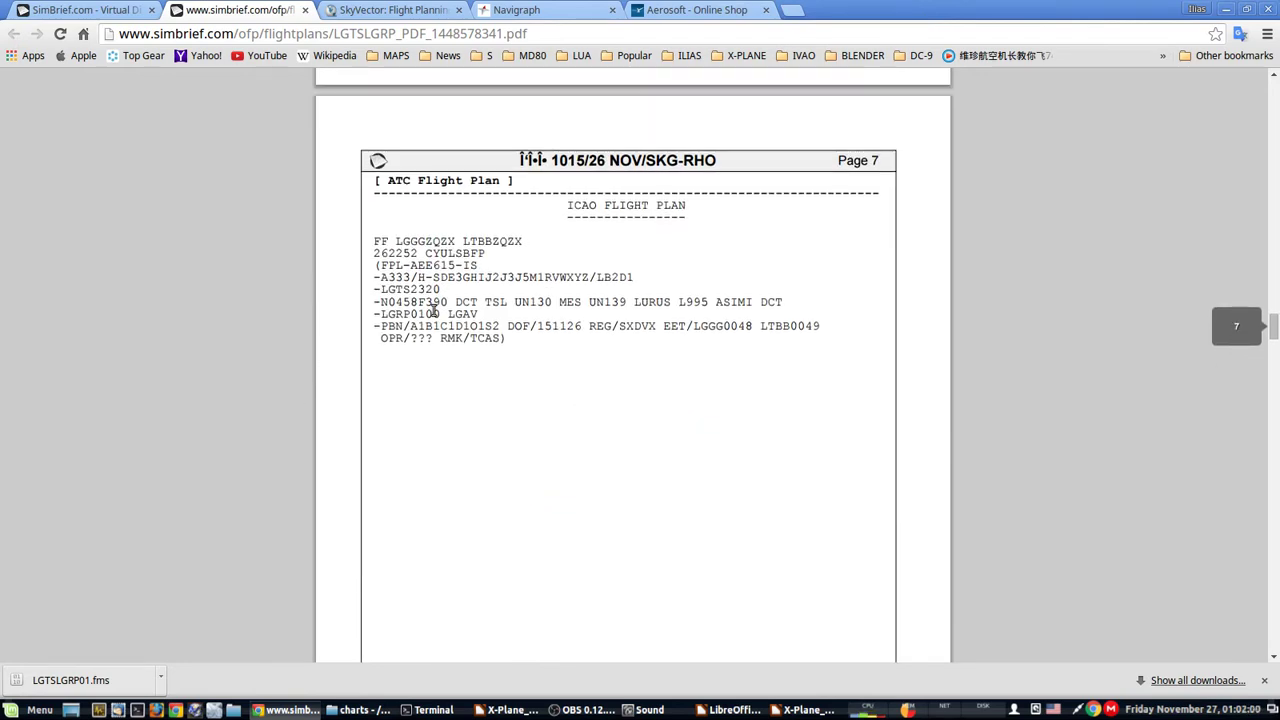
pyautogui.tripleClick(436, 305)
pyautogui.moveTo(450, 303); pyautogui.dragTo(428, 305)
pyautogui.moveTo(1274, 326); pyautogui.dragTo(1274, 88)
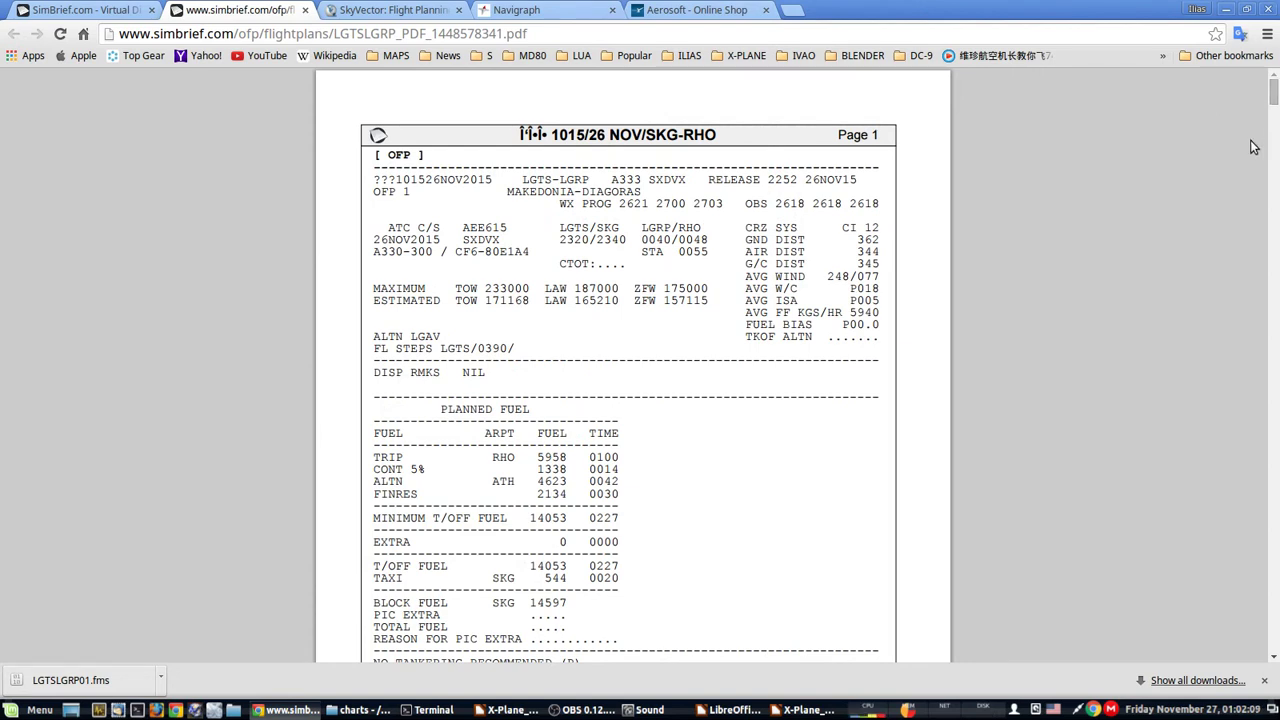
pyautogui.doubleClick(495, 352)
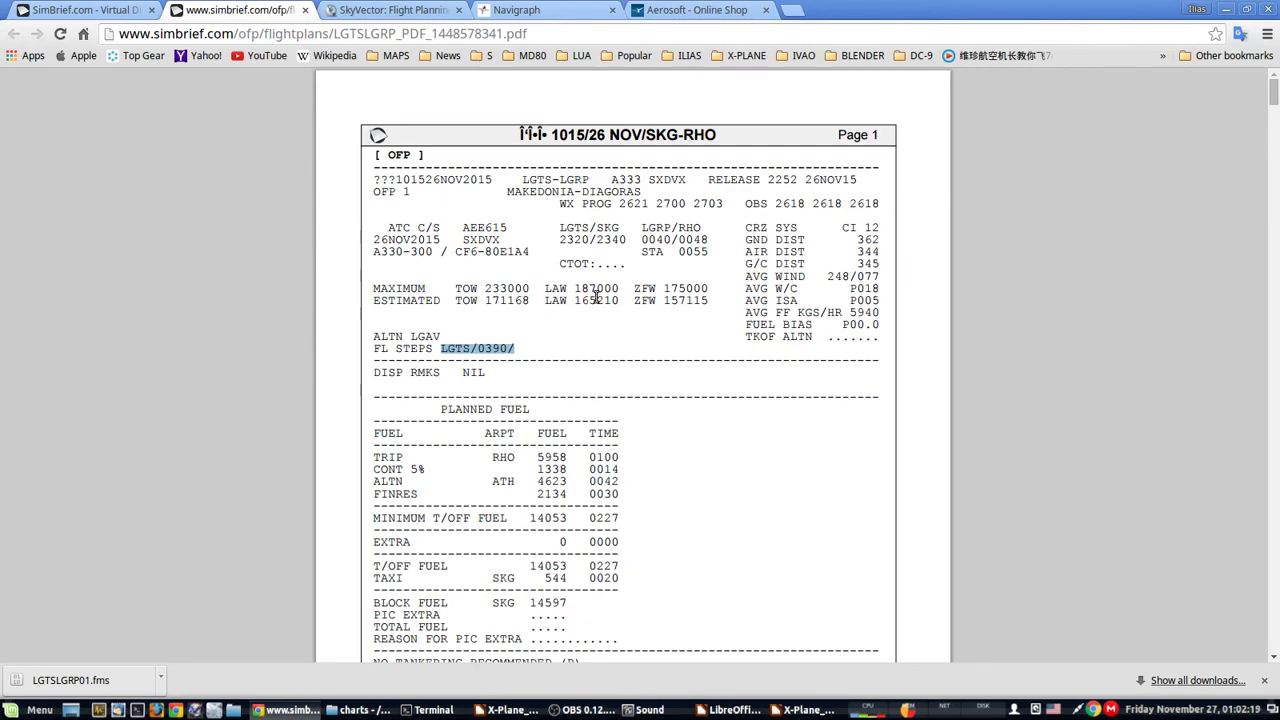
# Study the vertical flight profile with winds on page 15 and look through to the end of the document on page 16
pyautogui.moveTo(1274, 95); pyautogui.dragTo(1204, 548)
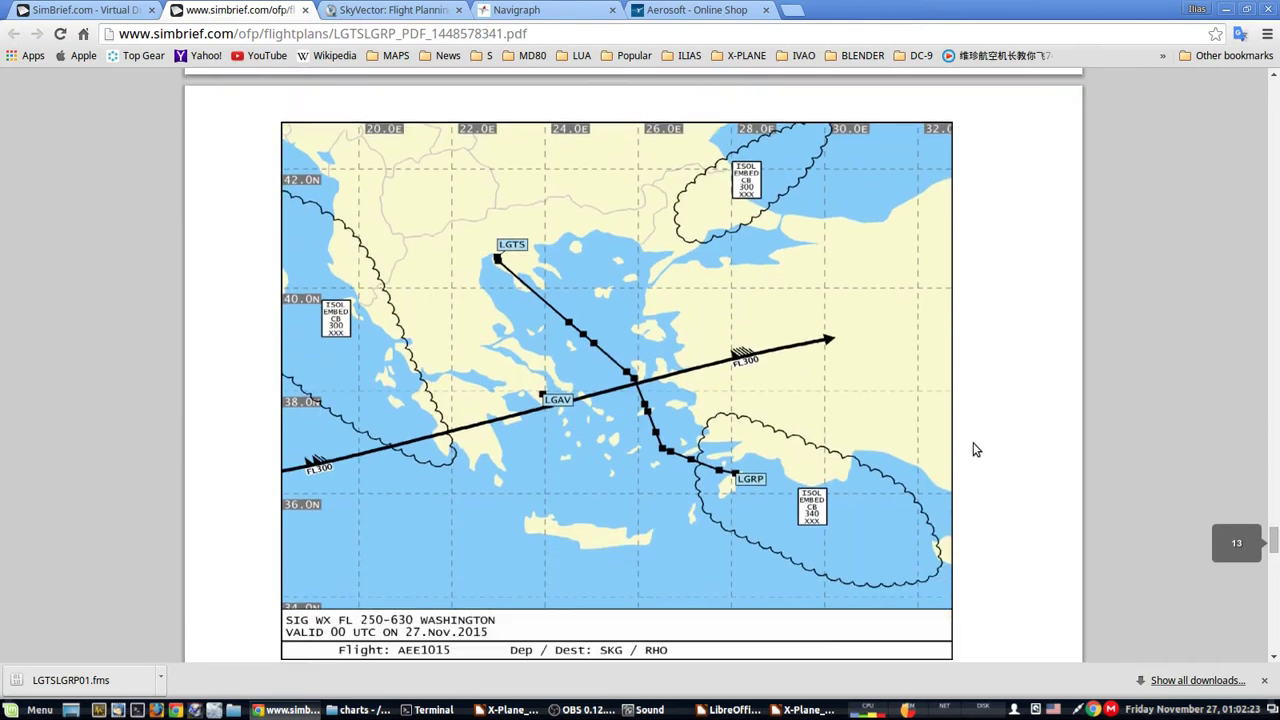
pyautogui.scroll(-15, 976, 450)
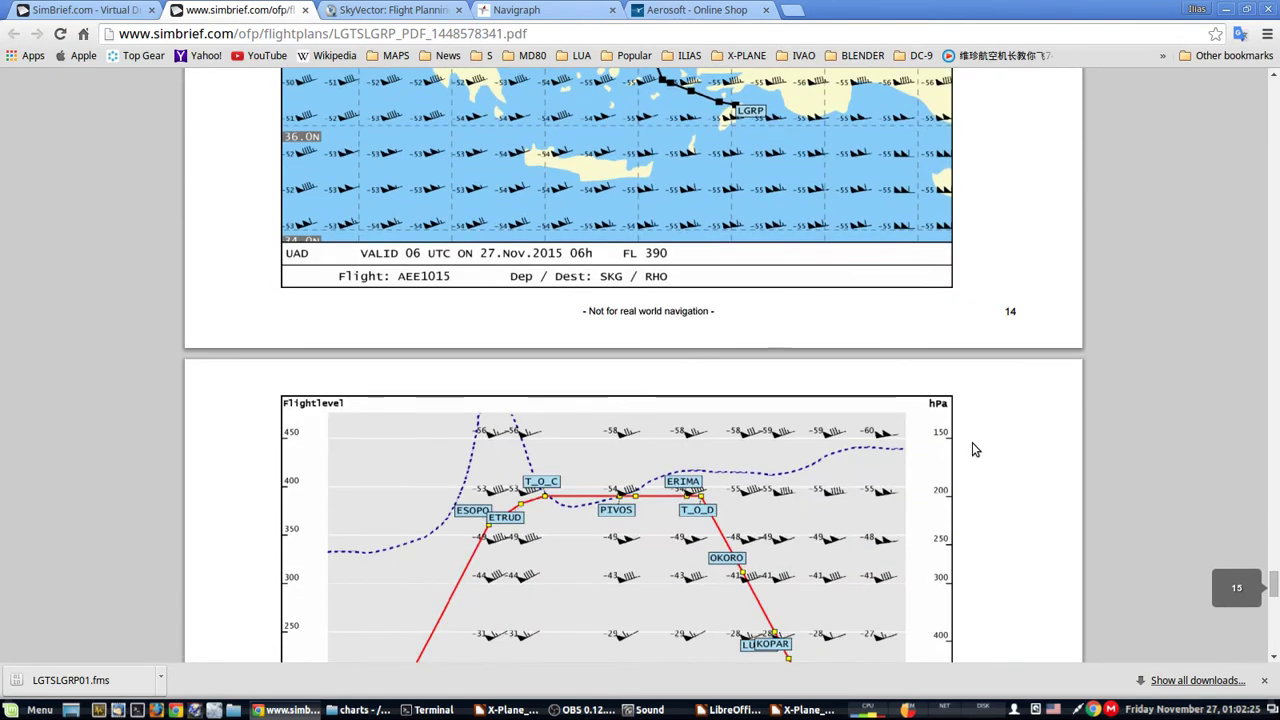
pyautogui.scroll(-2, 976, 450)
pyautogui.scroll(-1, 369, 316)
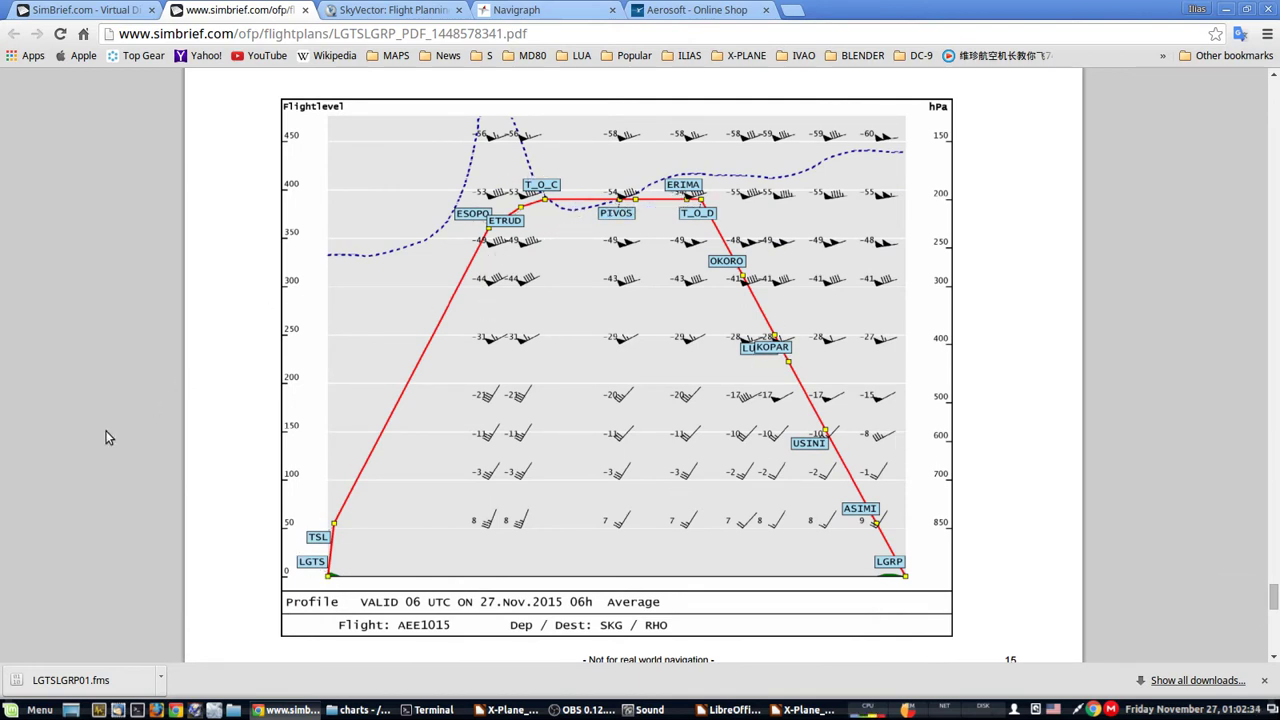
pyautogui.scroll(-5, 109, 437)
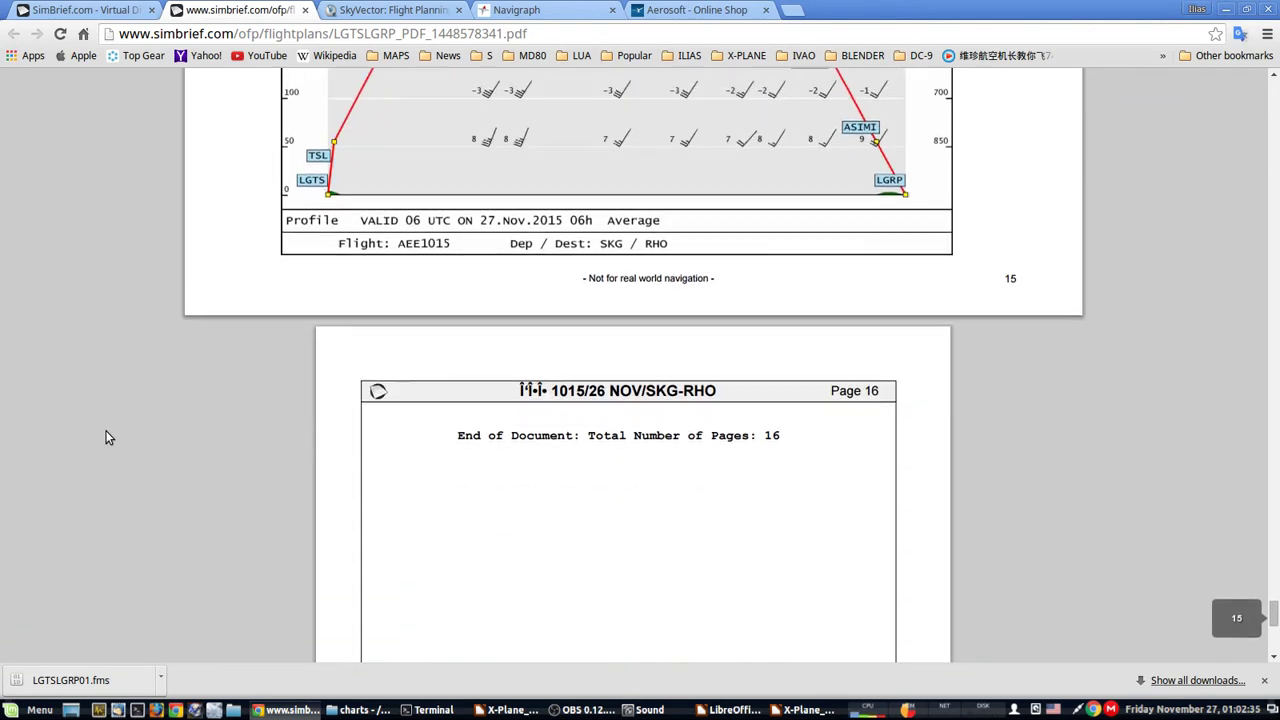
pyautogui.scroll(-6, 109, 437)
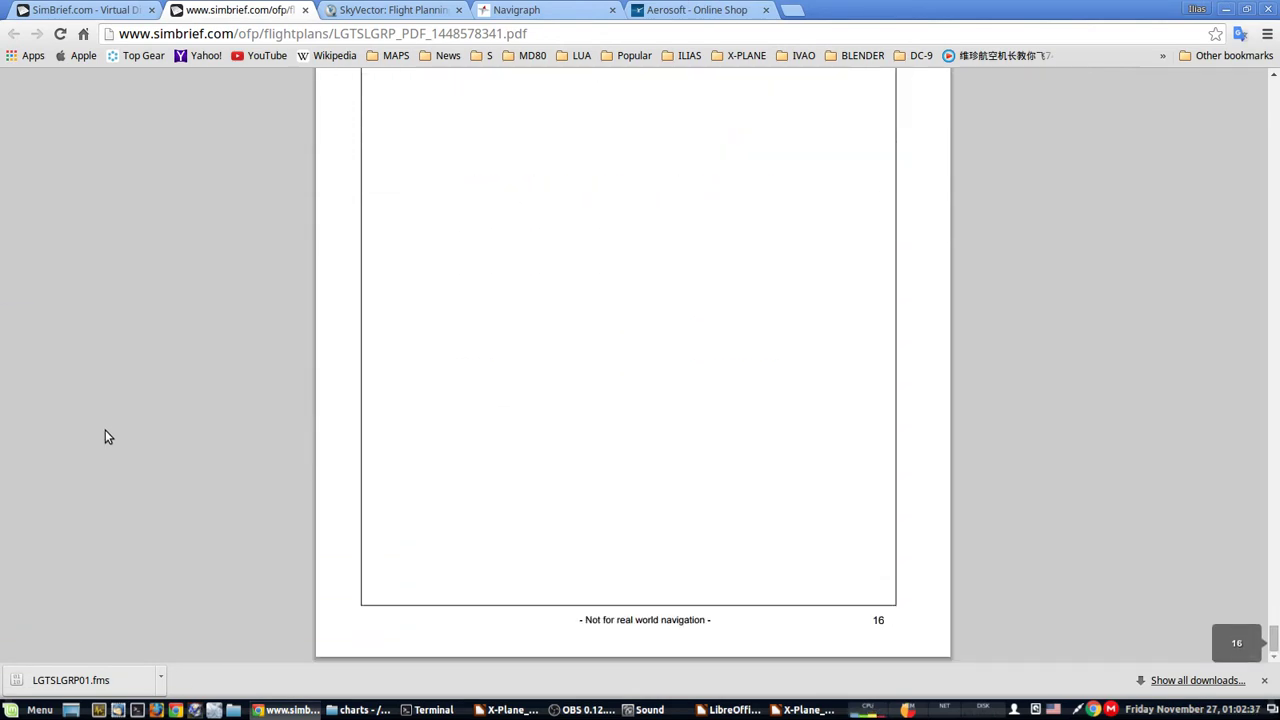
pyautogui.scroll(10, 110, 434)
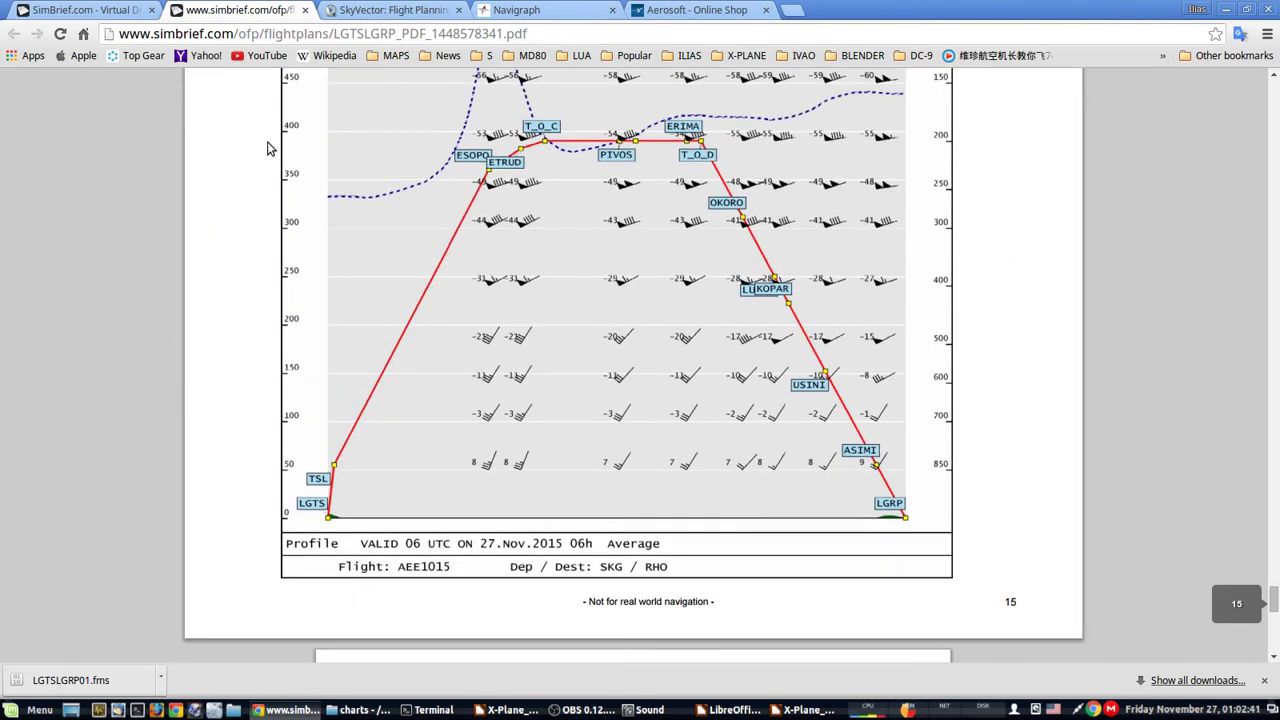
# Switch to SkyVector and view the World Lo and World VFR charts of Greece and the Thessaloniki area
pyautogui.click(413, 7)
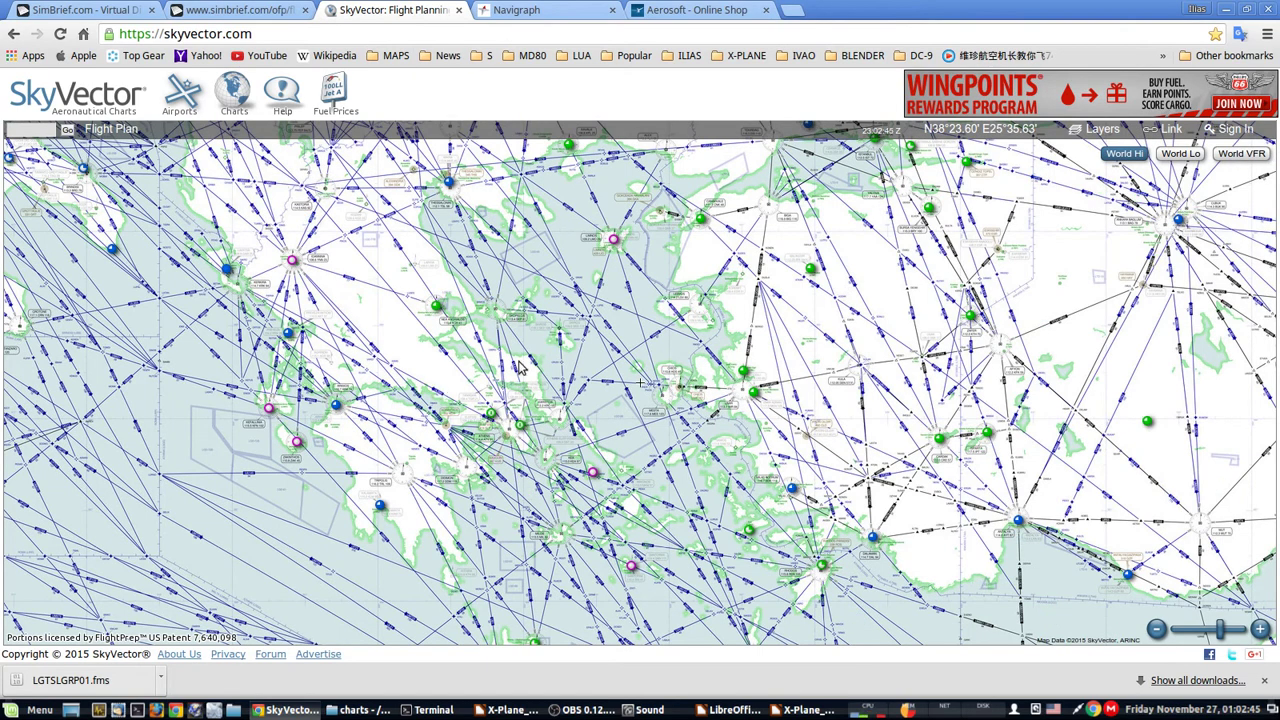
pyautogui.moveTo(548, 326); pyautogui.dragTo(616, 377)
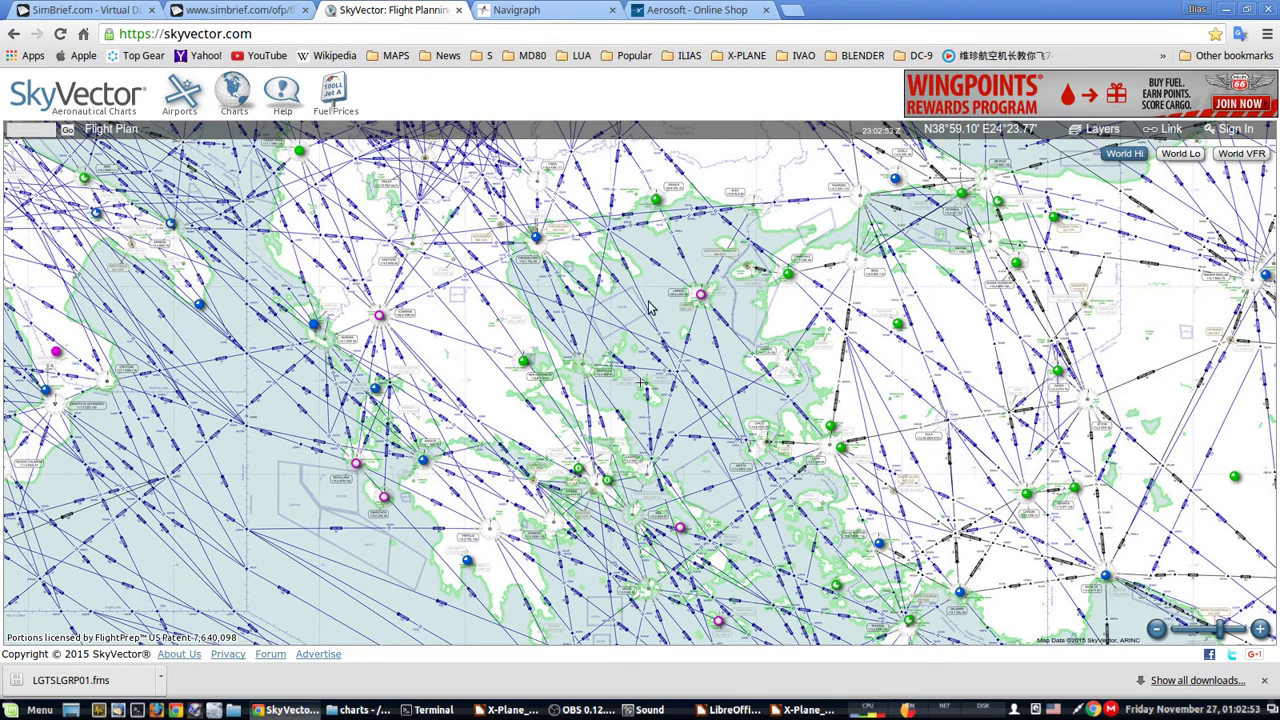
pyautogui.doubleClick(533, 271)
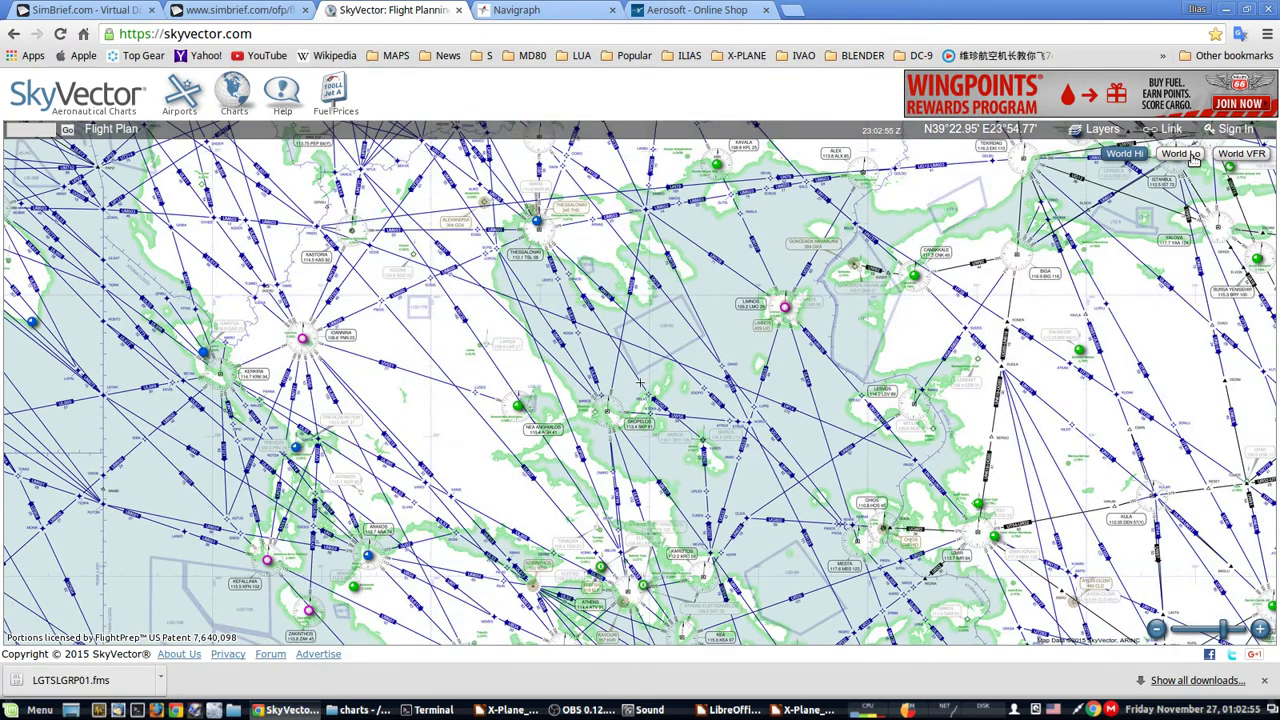
pyautogui.click(1193, 157)
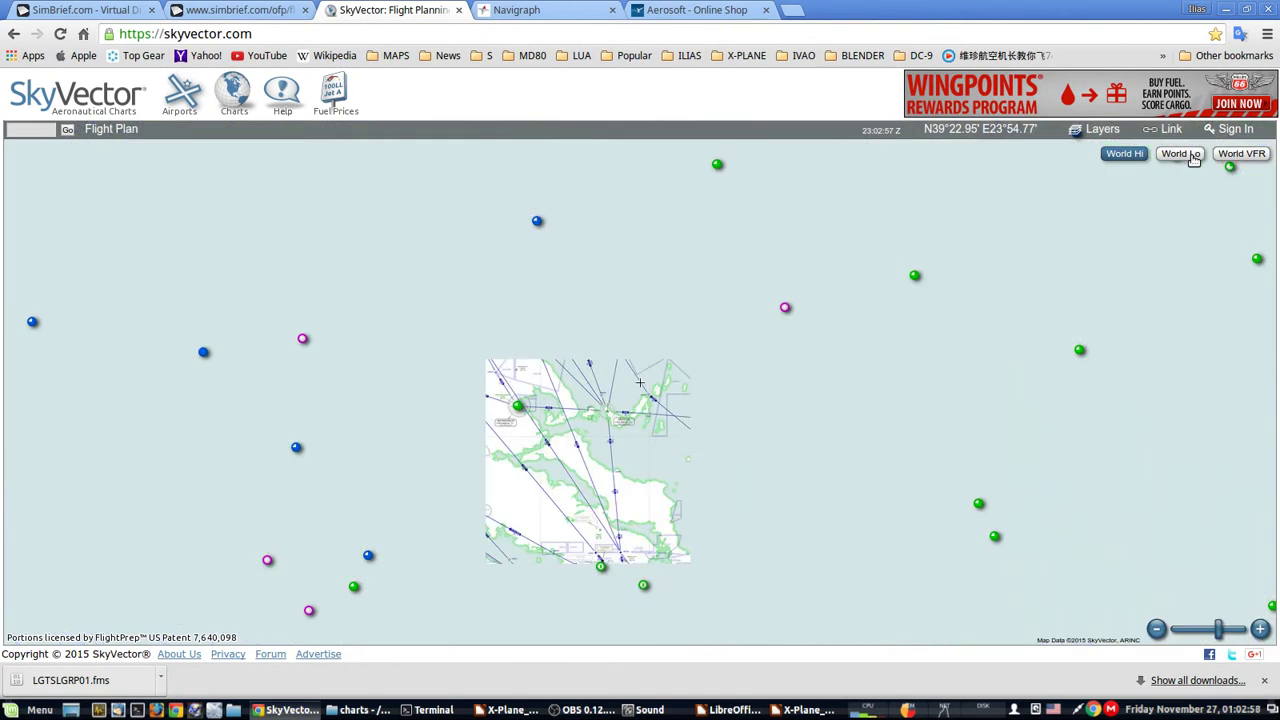
pyautogui.click(1248, 162)
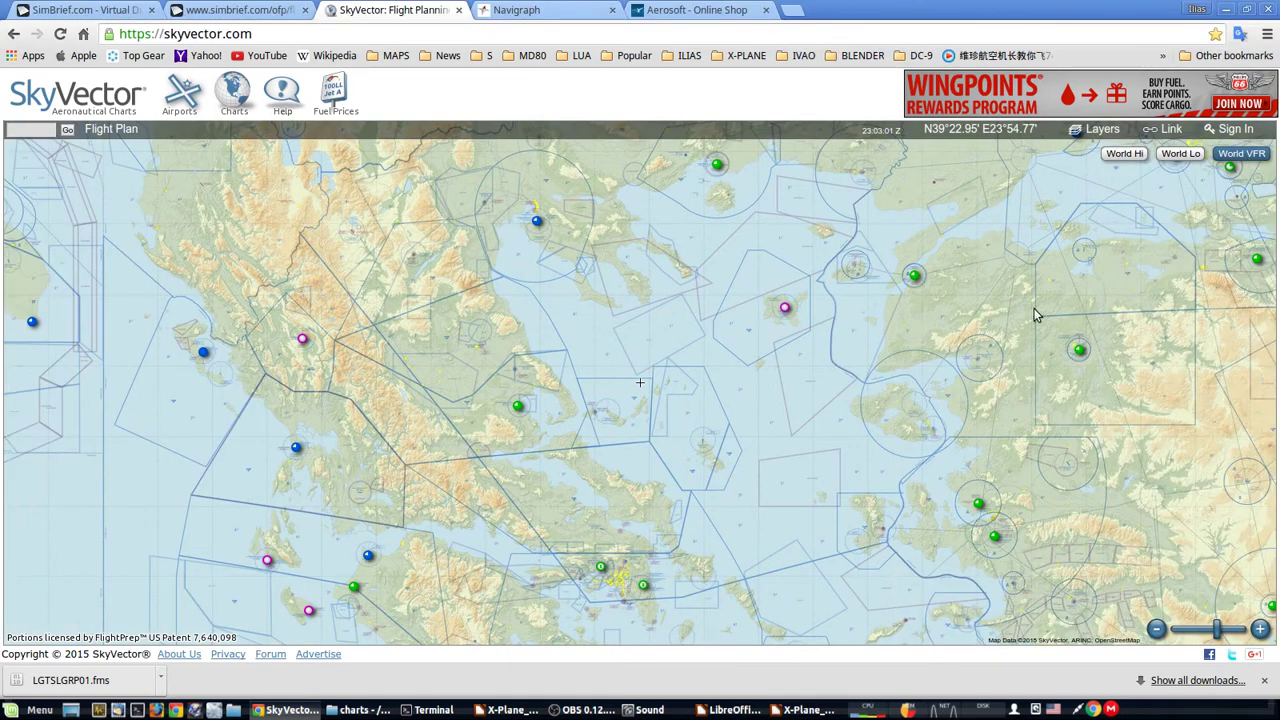
pyautogui.scroll(3, 518, 200)
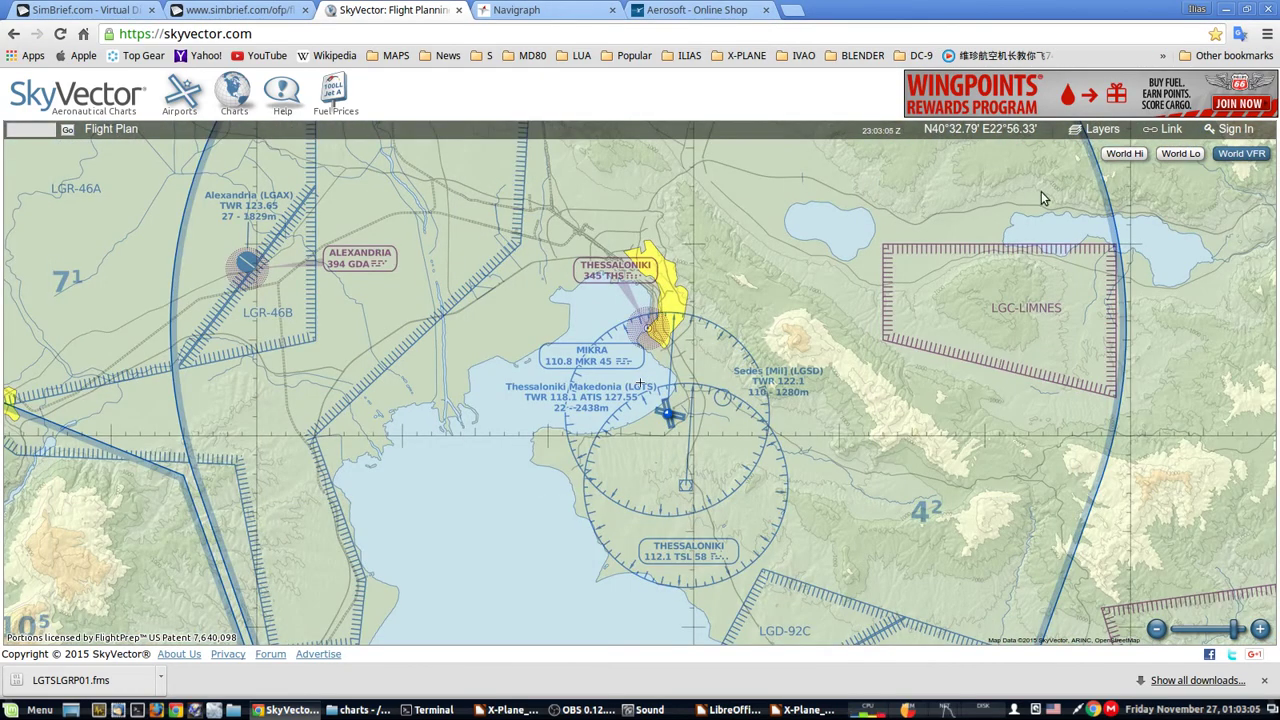
# Return to the World Hi chart and show the whole area around Greece
pyautogui.click(1128, 155)
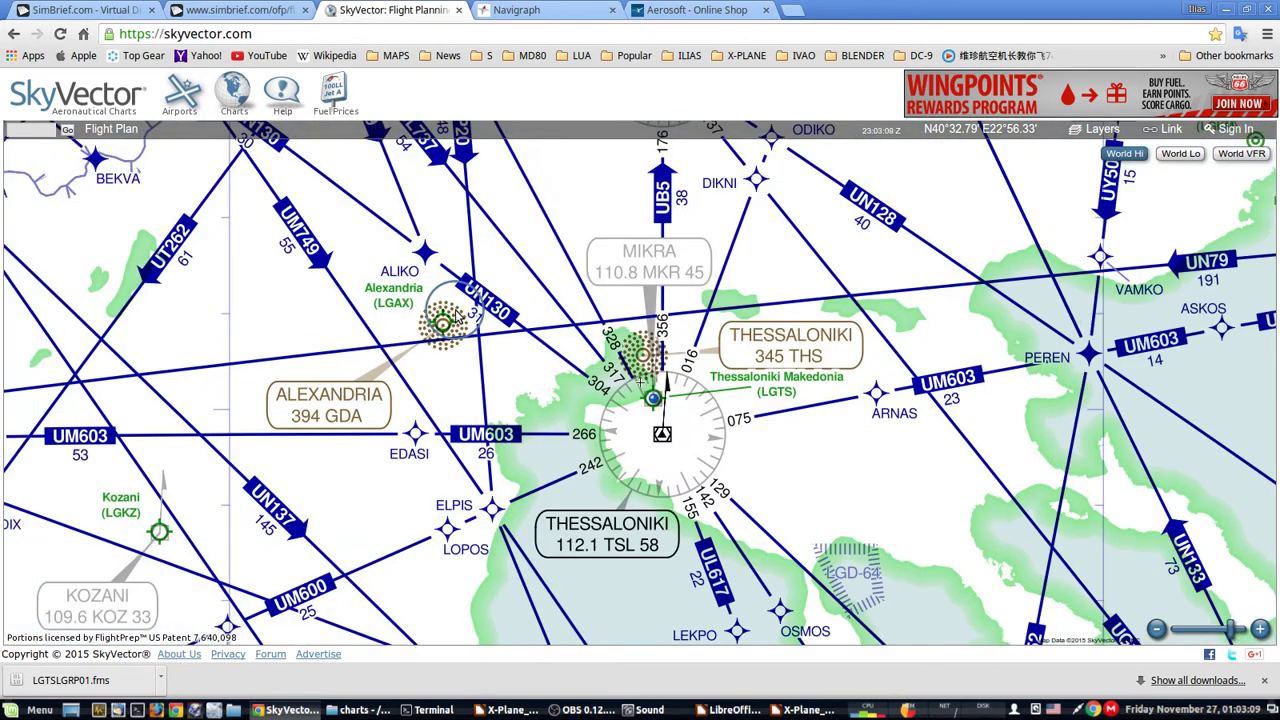
pyautogui.scroll(-2, 462, 310)
pyautogui.moveTo(462, 310); pyautogui.dragTo(727, 345)
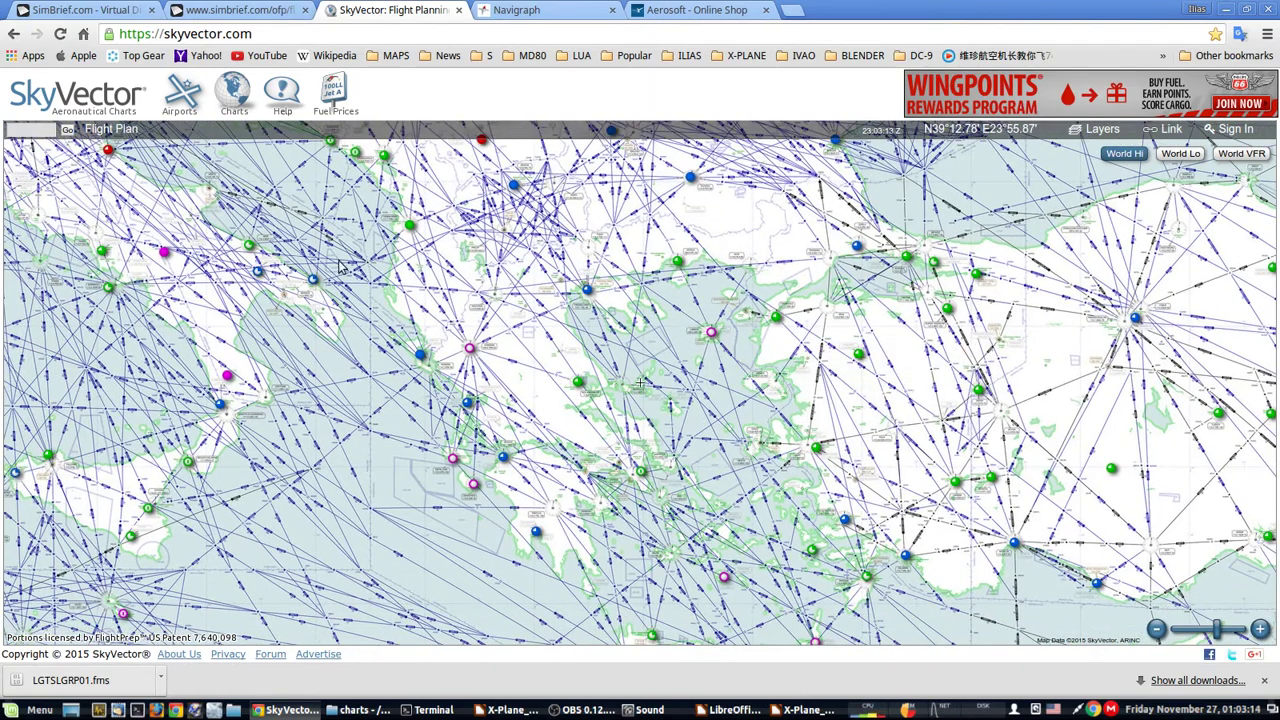
# Open the SkyVector flight plan form and enter LGTS as departure and LGRP as destination
pyautogui.click(101, 132)
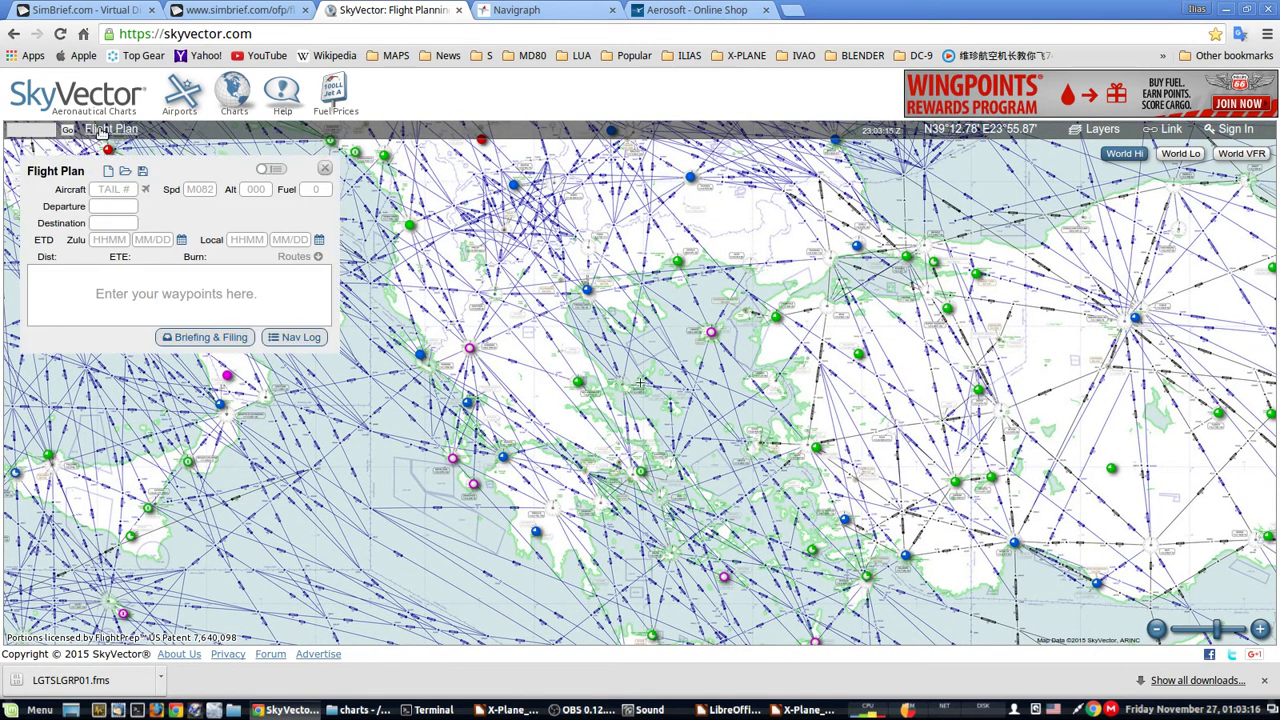
pyautogui.click(270, 170)
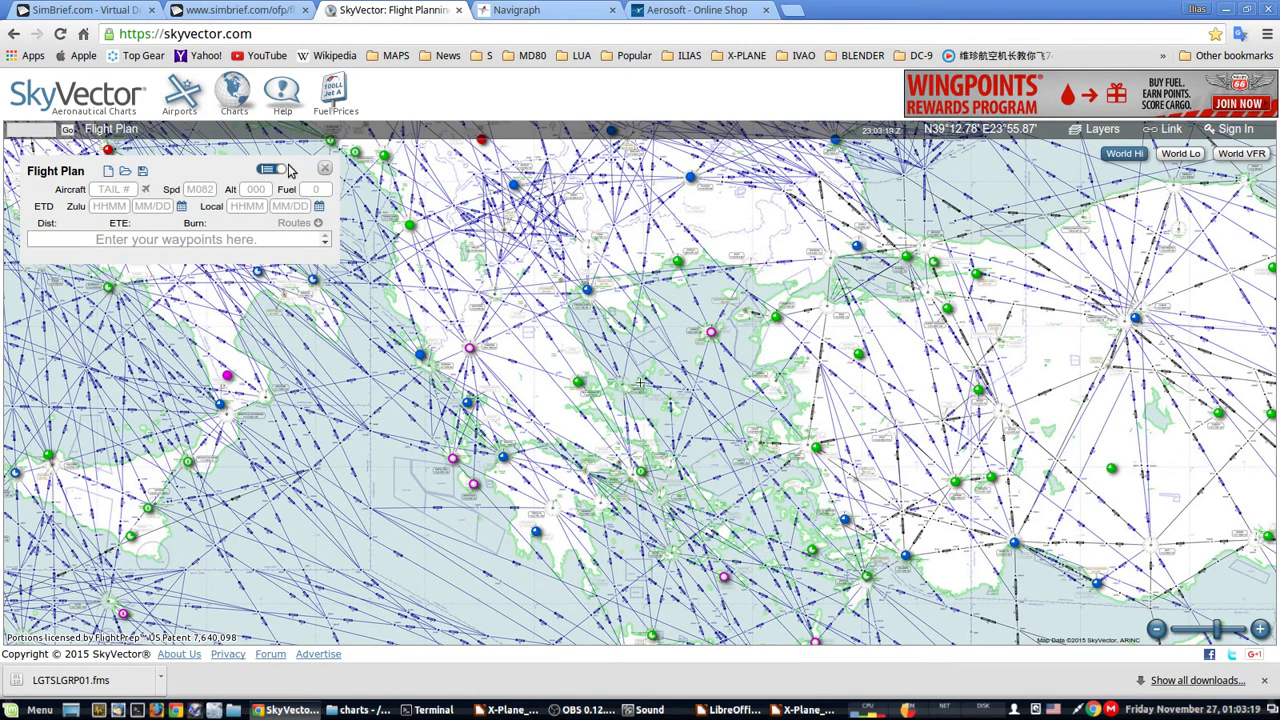
pyautogui.click(280, 172)
pyautogui.moveTo(190, 170)
pyautogui.mouseDown()
pyautogui.moveTo(258, 183)
pyautogui.moveTo(213, 180)
pyautogui.mouseUp()
pyautogui.click(121, 217)
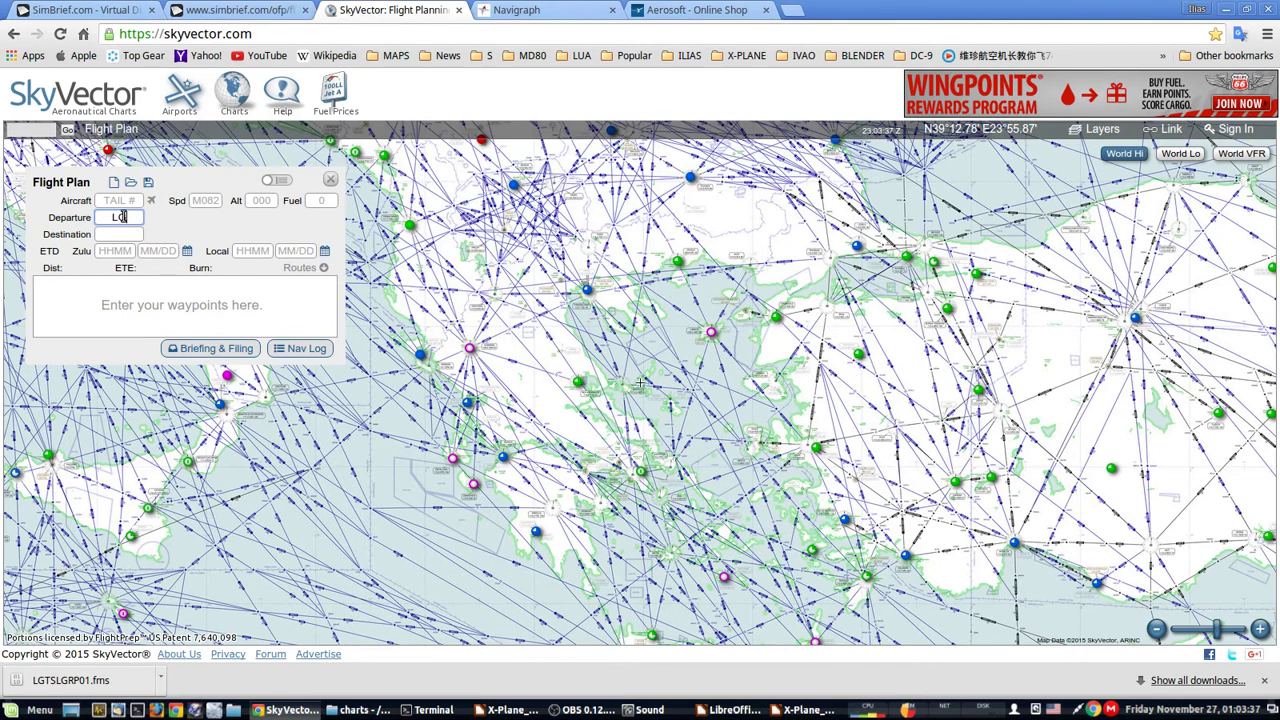
pyautogui.write('TS')
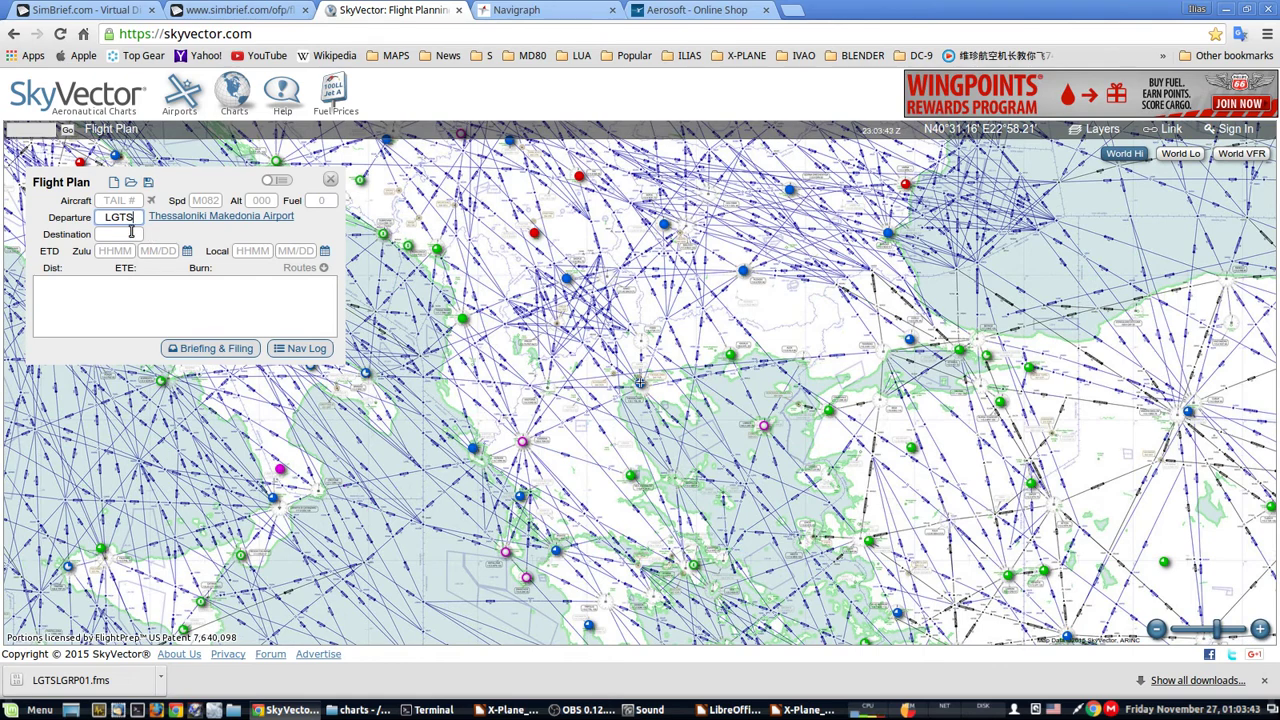
pyautogui.click(131, 231)
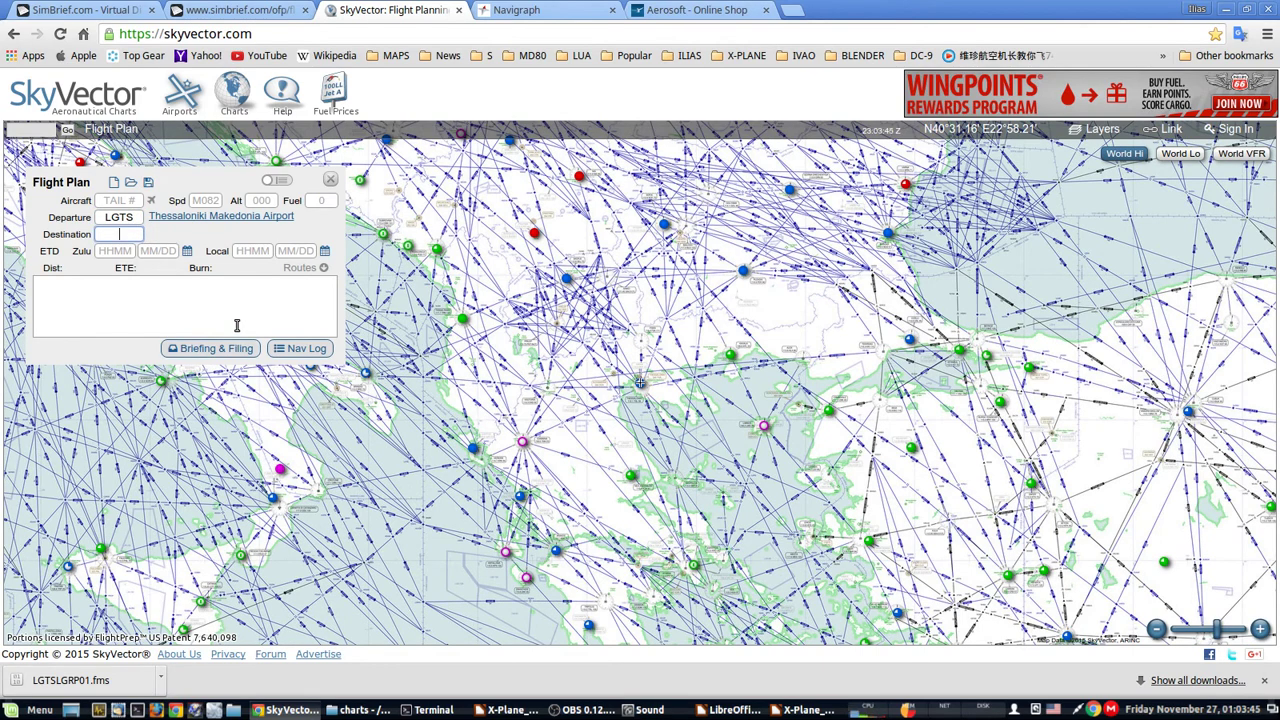
pyautogui.write('LGRP')
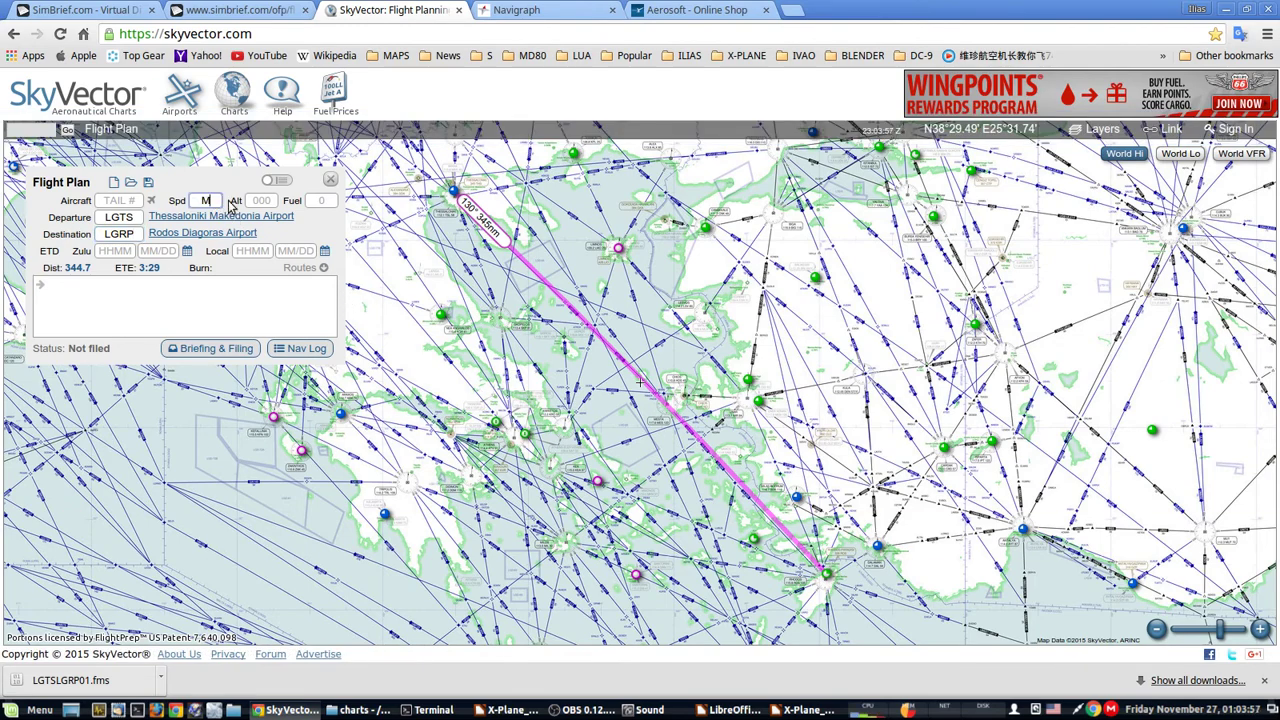
# Set the flight plan's speed to M080 and its altitude to 390
pyautogui.write('80')
pyautogui.click(276, 201)
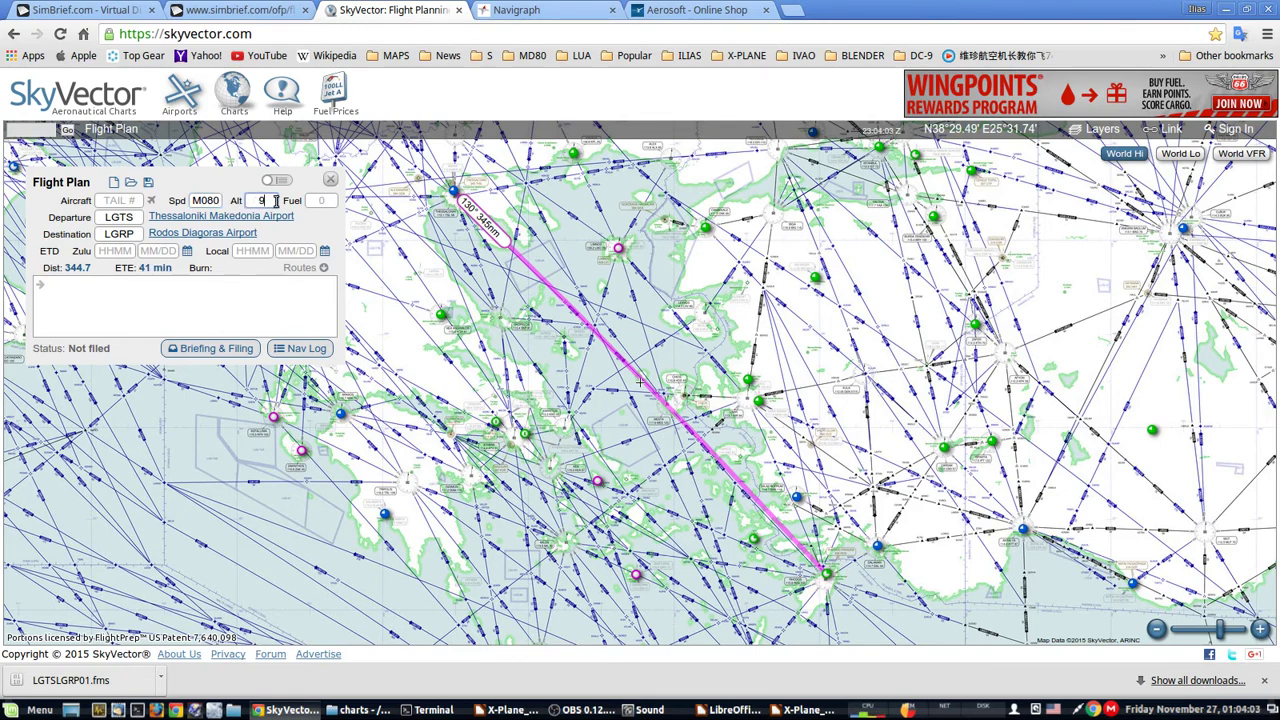
pyautogui.write('39000')
pyautogui.press('BackSpace')
pyautogui.press('BackSpace')
# Switch to the SimBrief briefing and copy the routing "TSL UN130 MES UN139 LURUS L995 ASIMI" without the DCT at either end
pyautogui.click(85, 10)
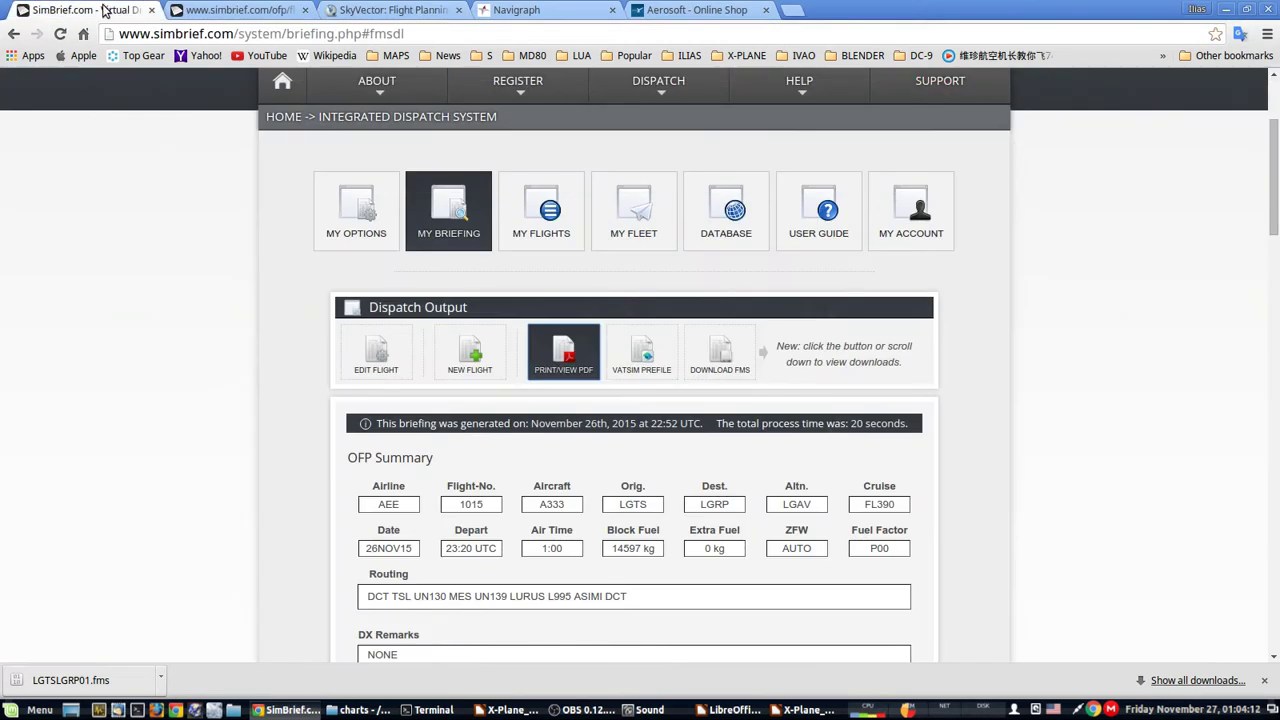
pyautogui.moveTo(392, 596); pyautogui.dragTo(602, 596)
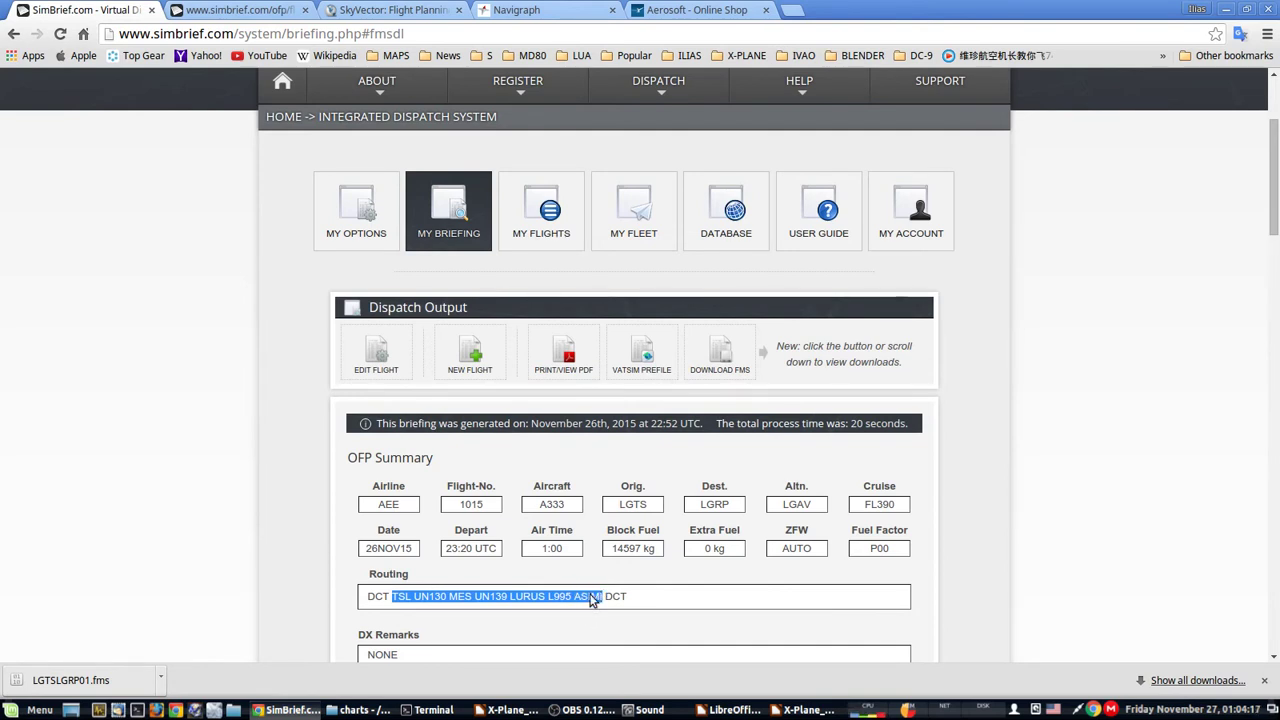
pyautogui.rightClick(590, 598)
pyautogui.click(630, 466)
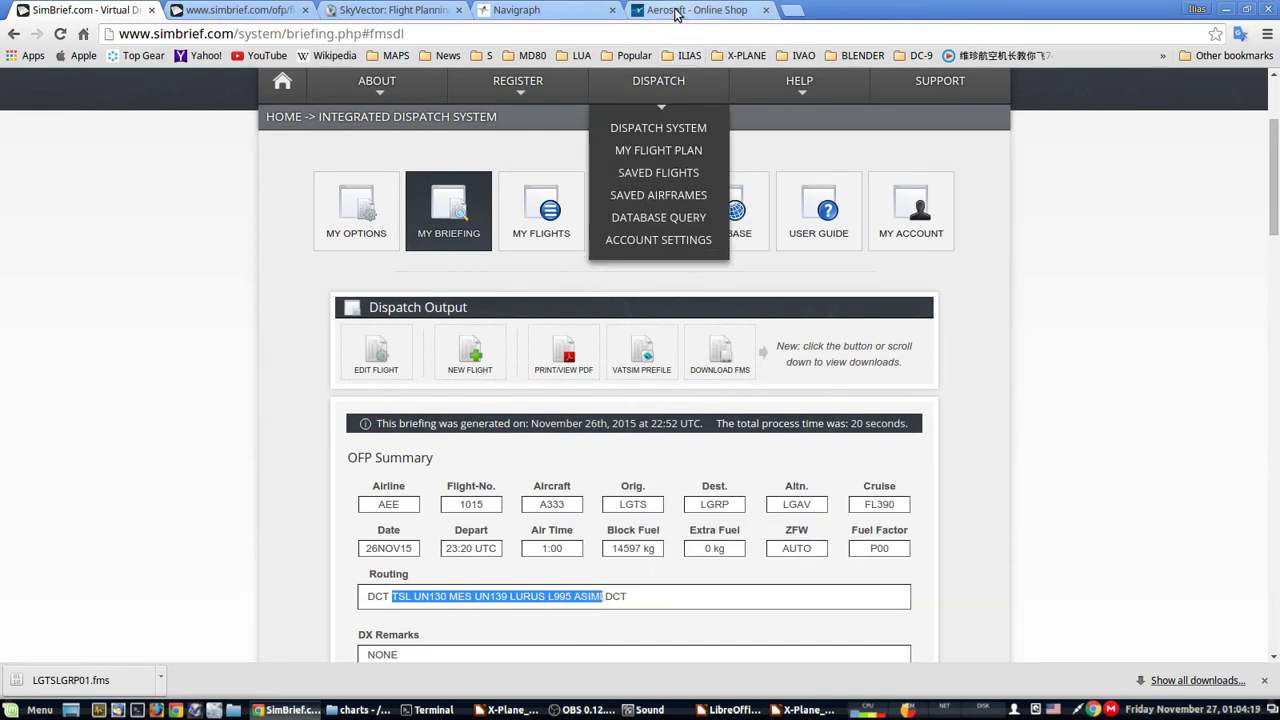
# Switch to the SkyVector flight plan and paste the copied routing TSL UN130 MES UN139 LURUS L995 ASIMI into its route
pyautogui.click(388, 10)
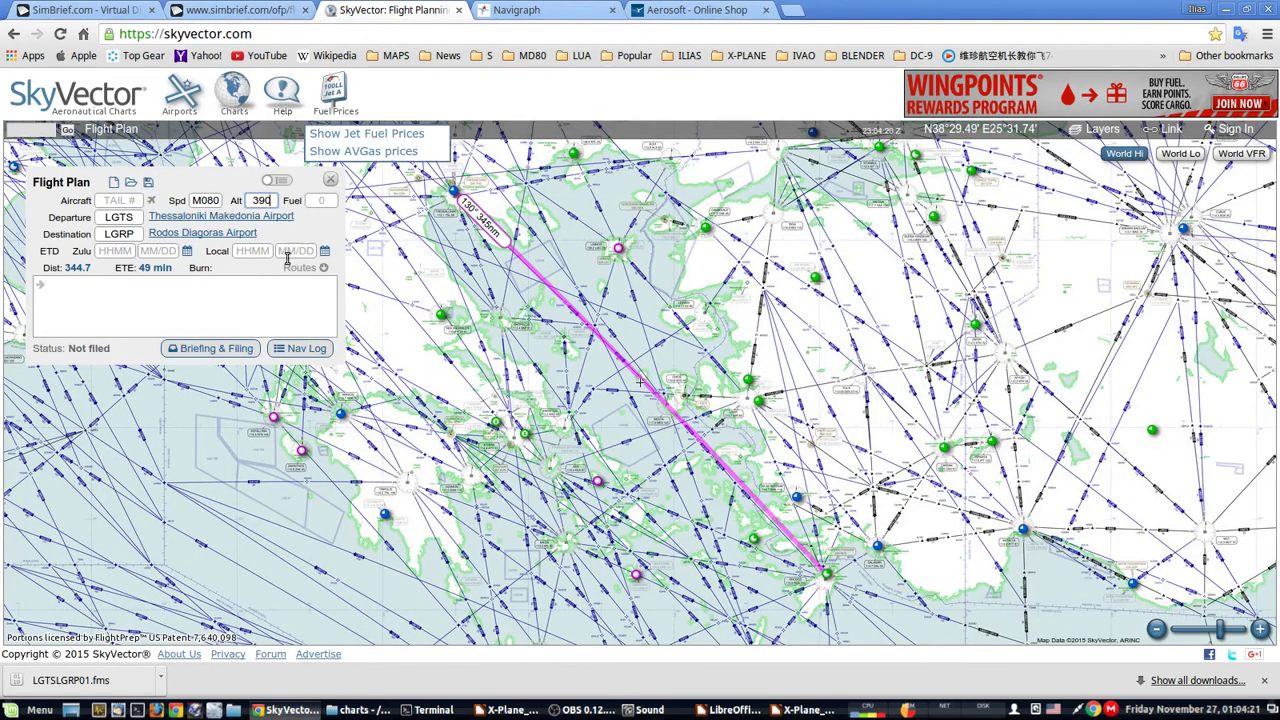
pyautogui.rightClick(229, 304)
pyautogui.click(270, 419)
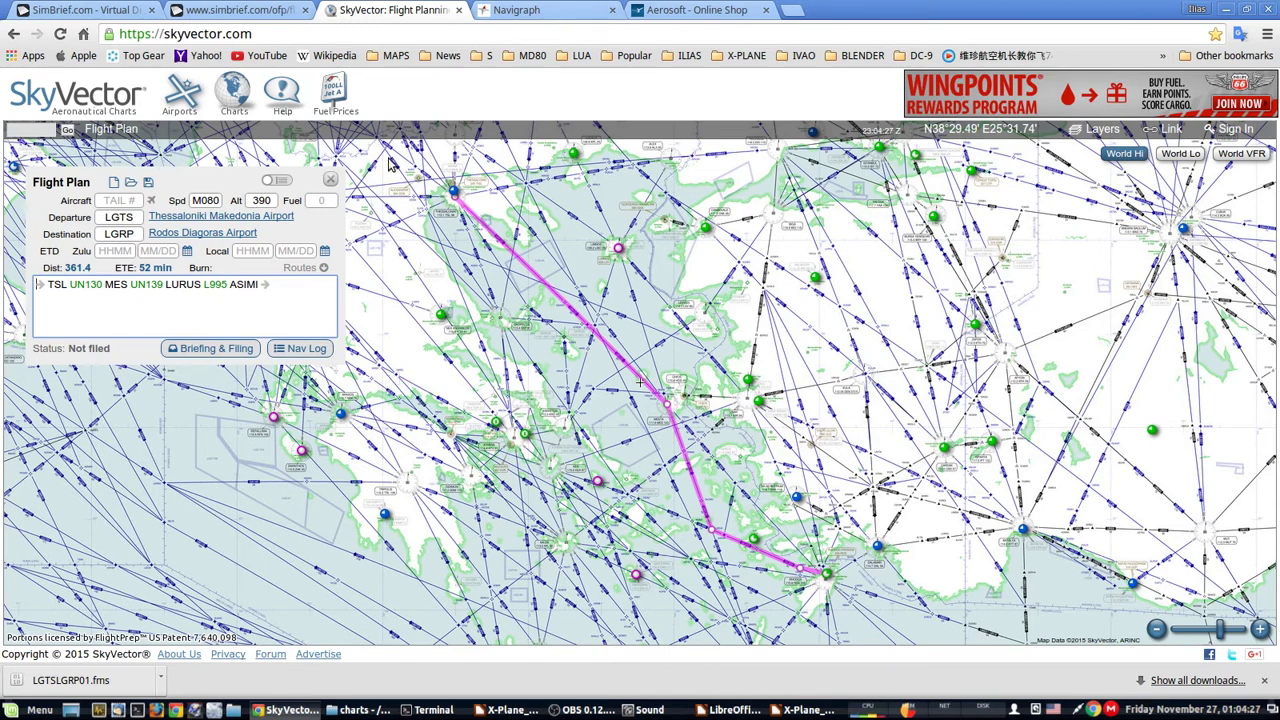
# Follow the plotted route closely on the World Hi chart from Thessaloniki through MES, LURUS and ASIMI to Rhodes
pyautogui.scroll(1, 410, 178)
pyautogui.scroll(1, 497, 224)
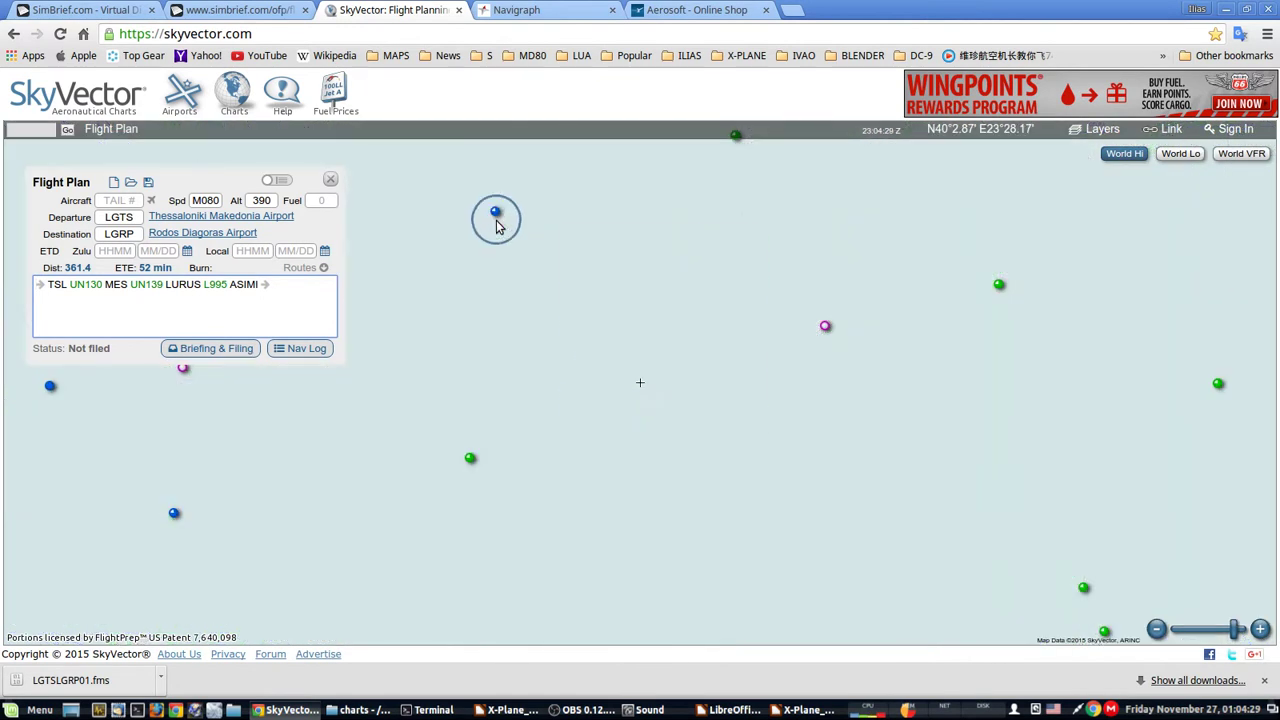
pyautogui.scroll(1, 497, 224)
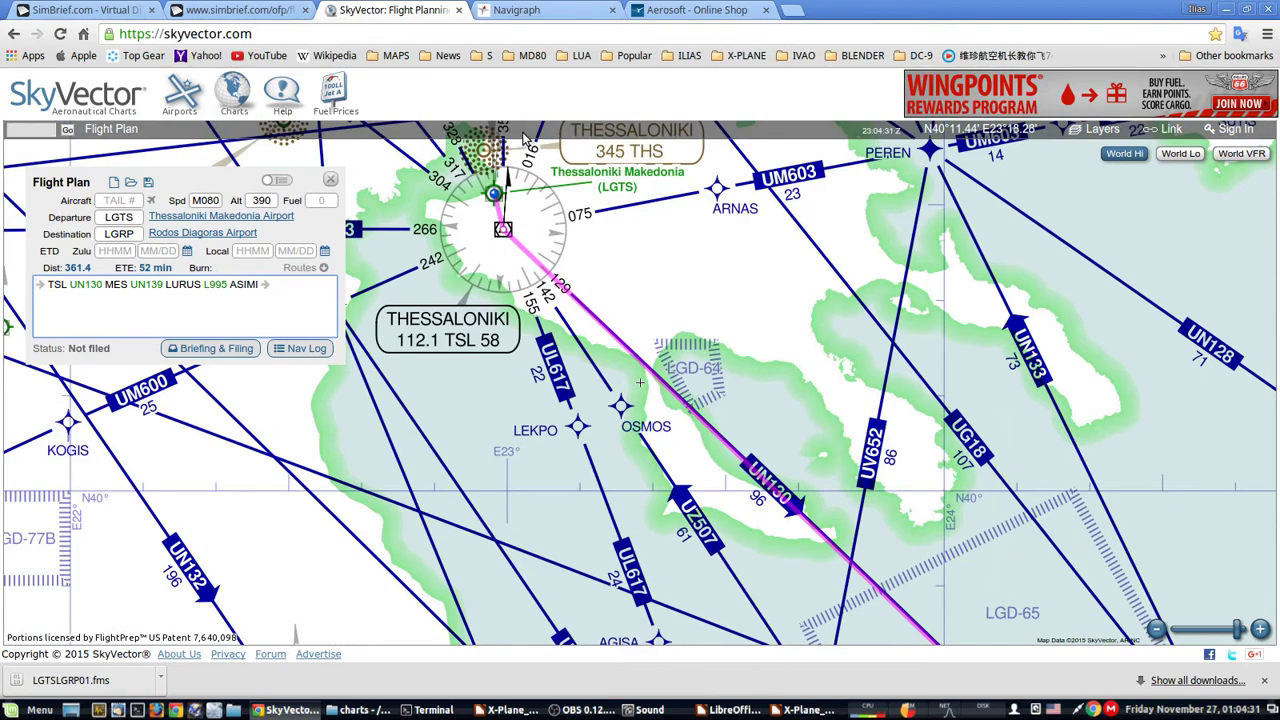
pyautogui.moveTo(800, 520); pyautogui.dragTo(531, 242)
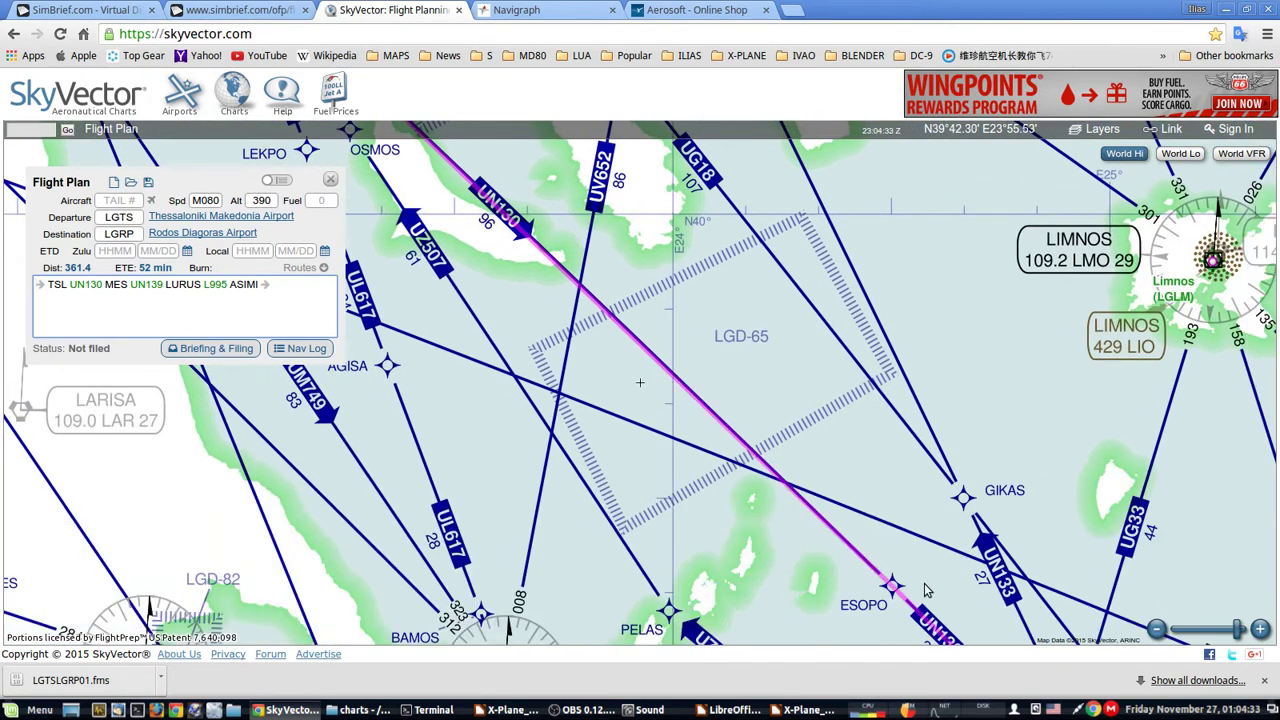
pyautogui.moveTo(812, 514); pyautogui.dragTo(602, 289)
pyautogui.moveTo(820, 580); pyautogui.dragTo(525, 290)
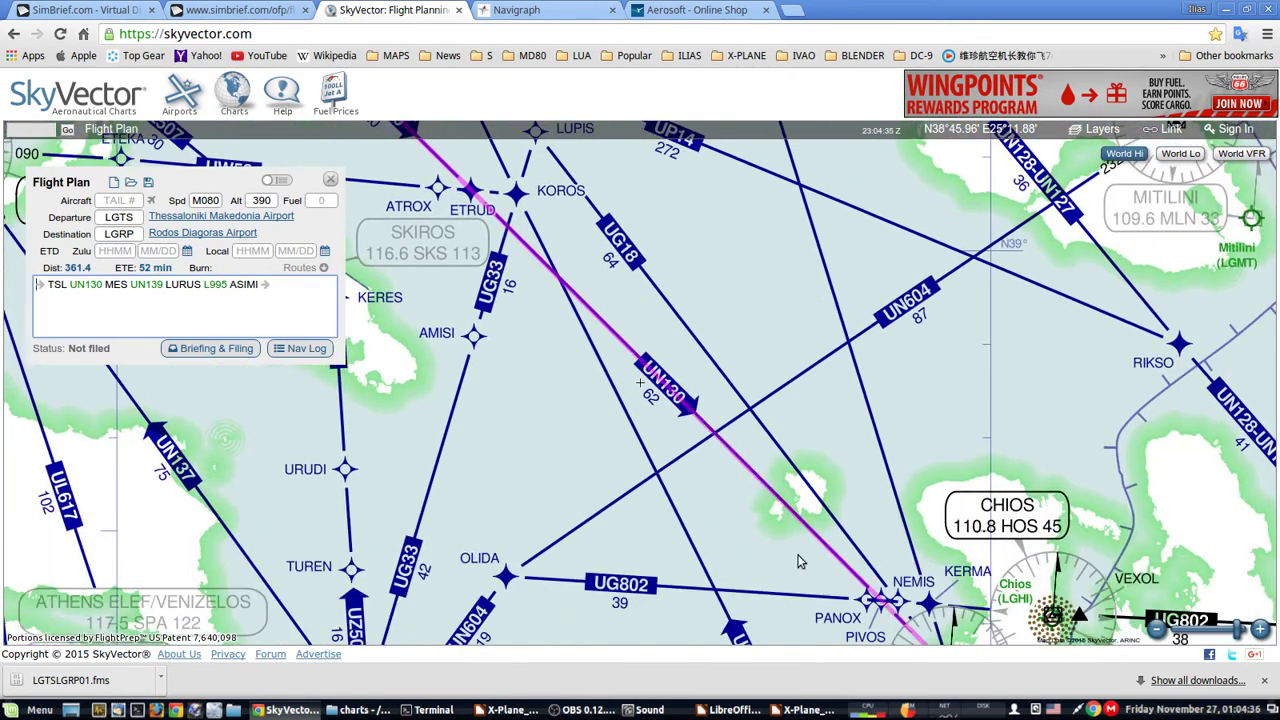
pyautogui.moveTo(784, 526); pyautogui.dragTo(581, 342)
pyautogui.moveTo(800, 560); pyautogui.dragTo(650, 440)
pyautogui.moveTo(830, 600); pyautogui.dragTo(785, 282)
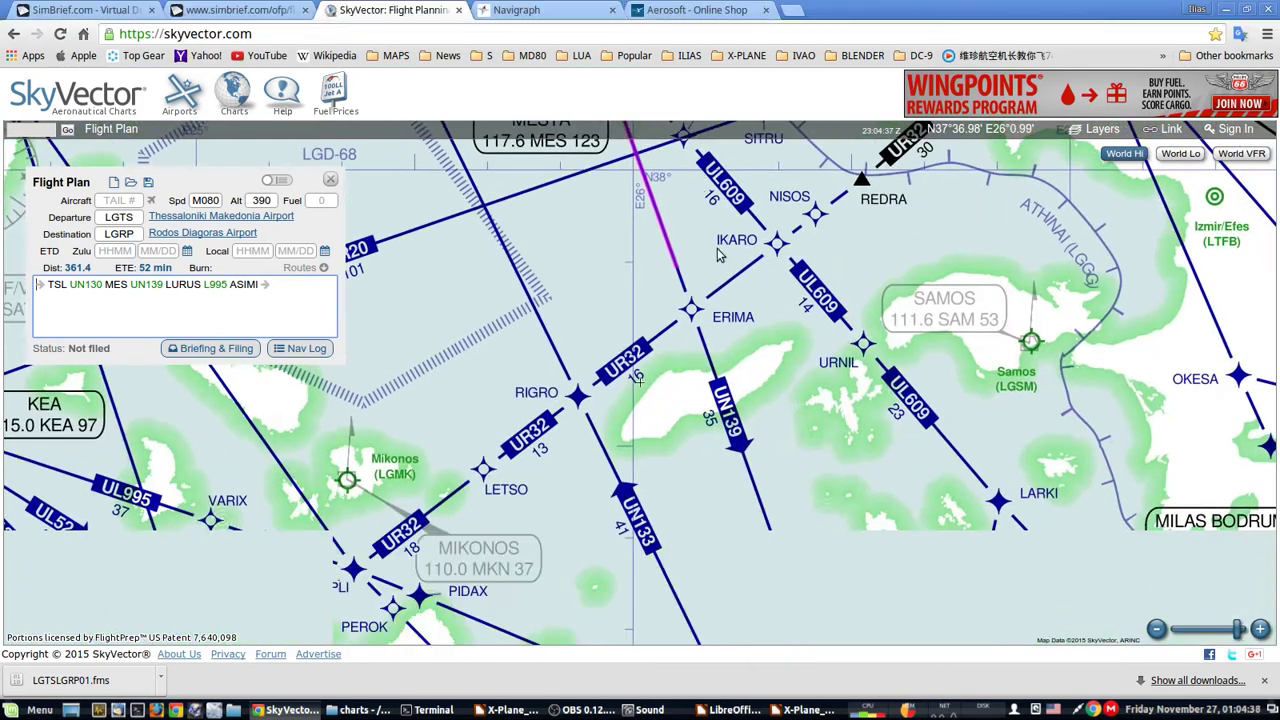
pyautogui.moveTo(840, 622); pyautogui.dragTo(643, 266)
pyautogui.moveTo(820, 600); pyautogui.dragTo(495, 345)
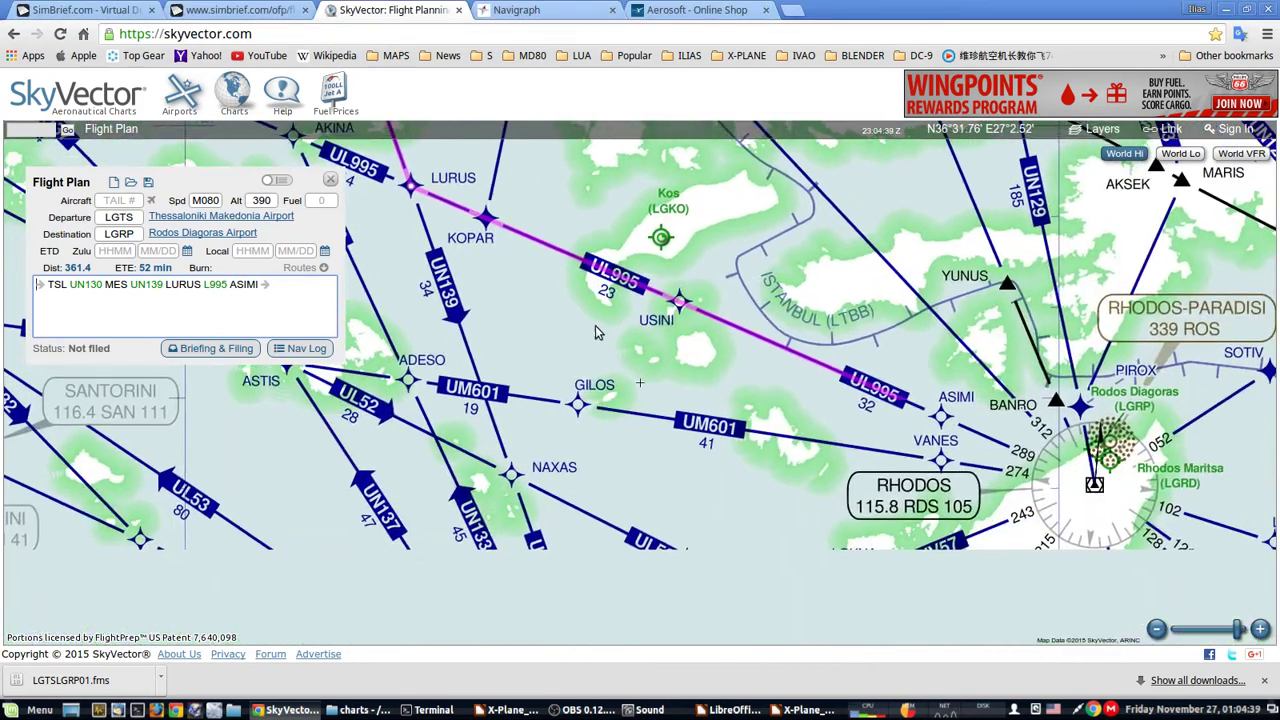
pyautogui.moveTo(1101, 508); pyautogui.dragTo(812, 452)
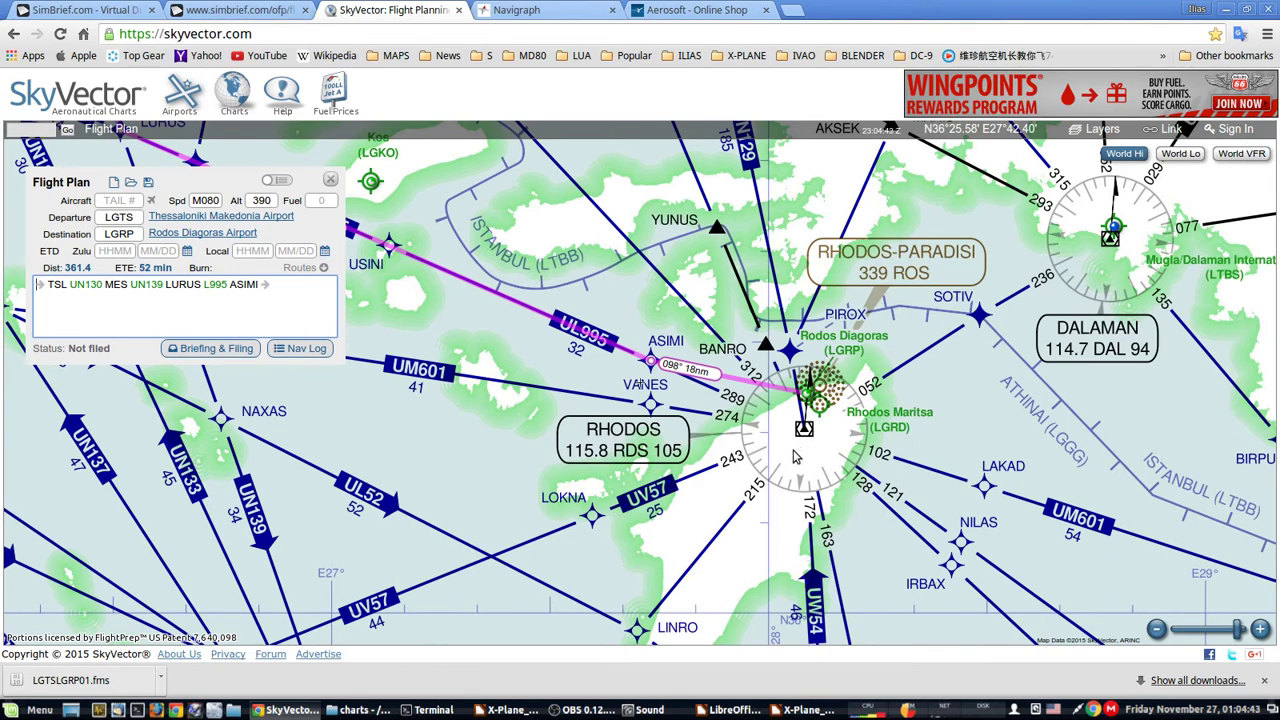
# Reroute the leg after ASIMI over the RHODOS VOR (RDS) and delete that waypoint again
pyautogui.moveTo(735, 378); pyautogui.dragTo(804, 428)
pyautogui.moveTo(828, 492)
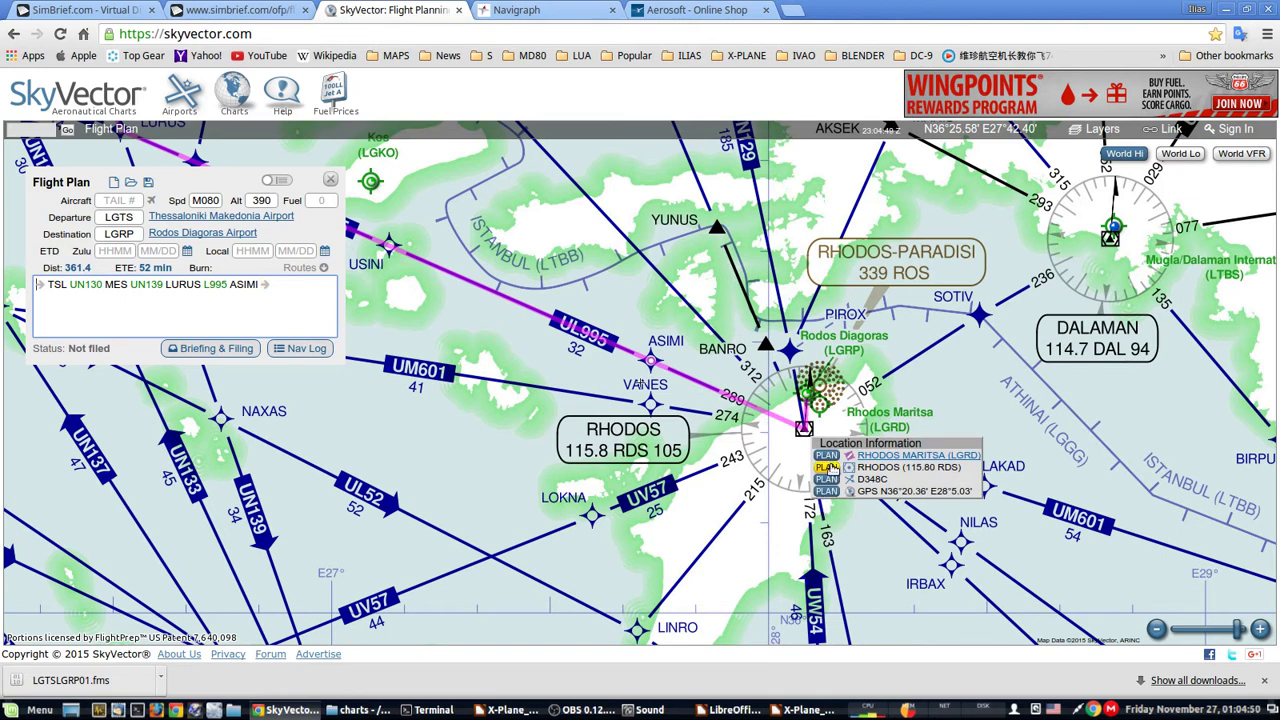
pyautogui.click(827, 467)
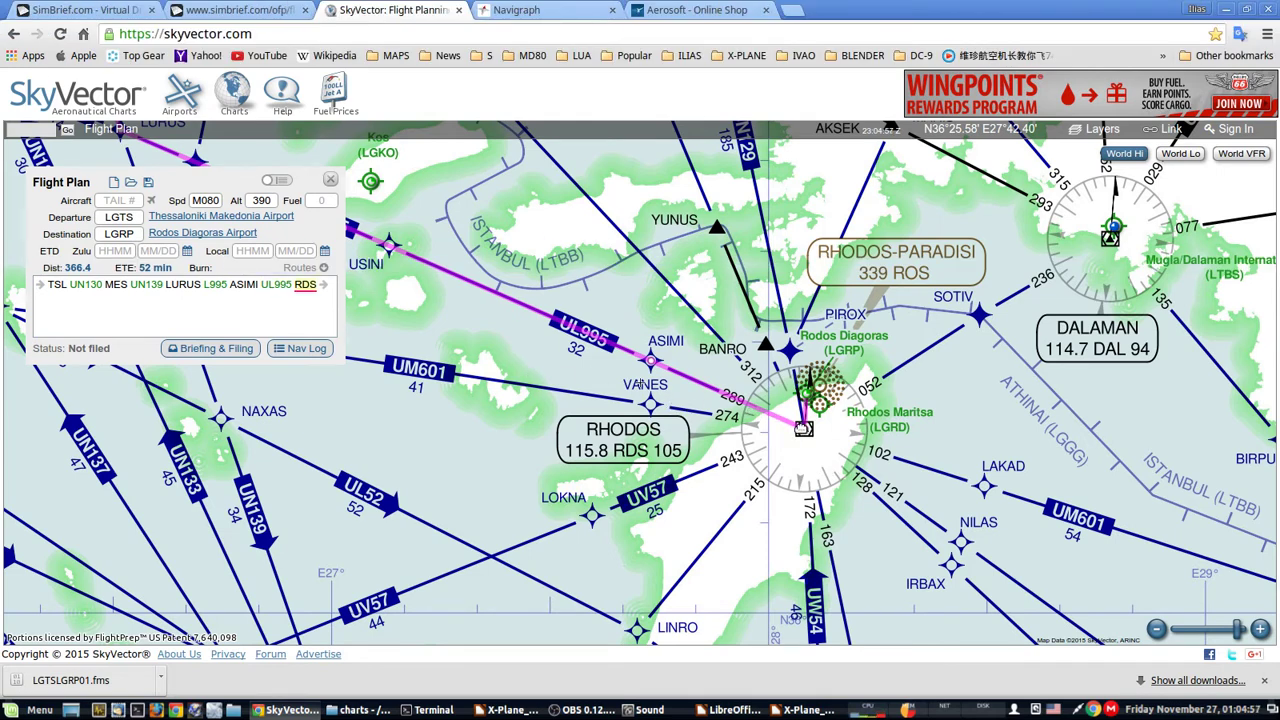
pyautogui.click(803, 428)
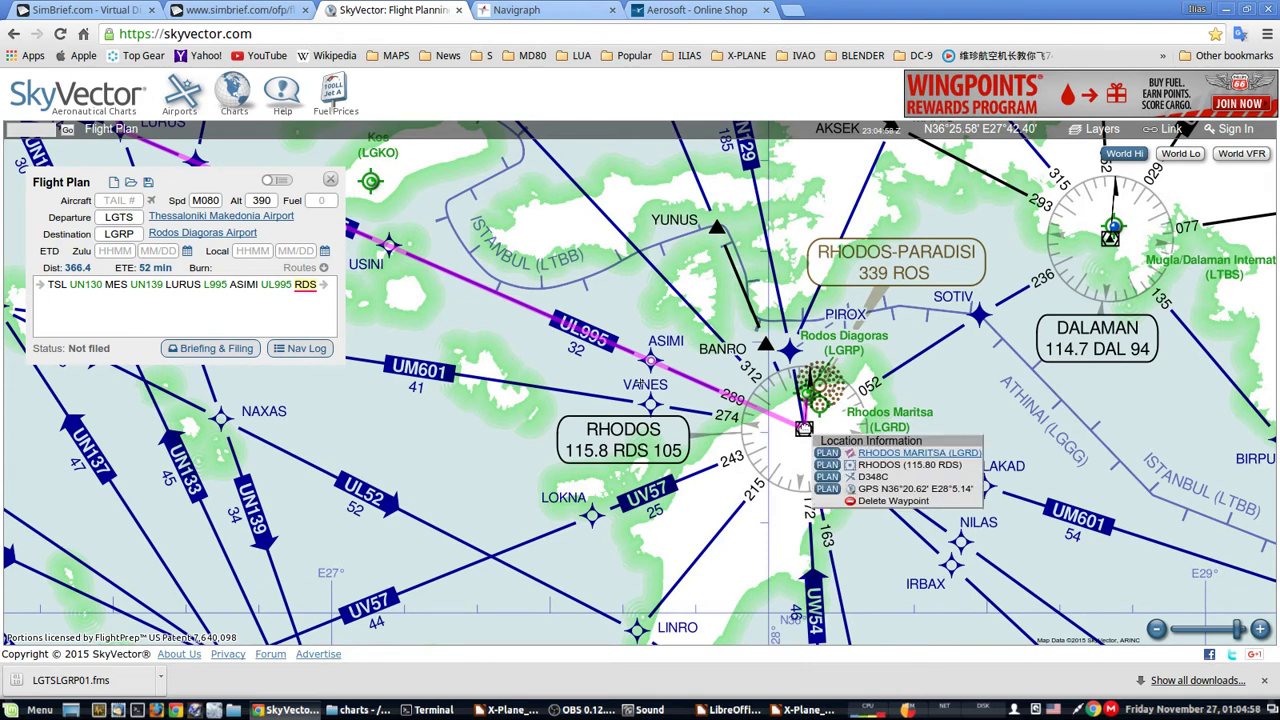
pyautogui.click(834, 501)
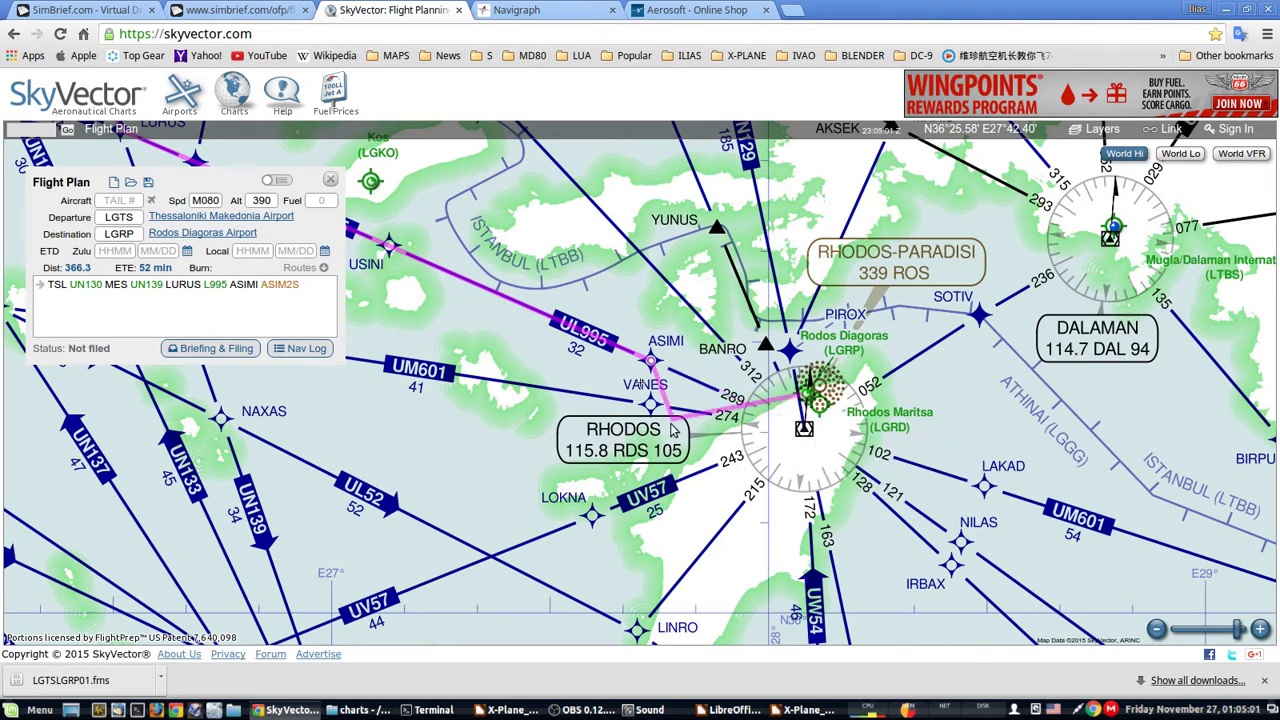
# Check the distance and time of the route's segments and replace the ASIM2S arrival with ASIM2F
pyautogui.moveTo(293, 286)
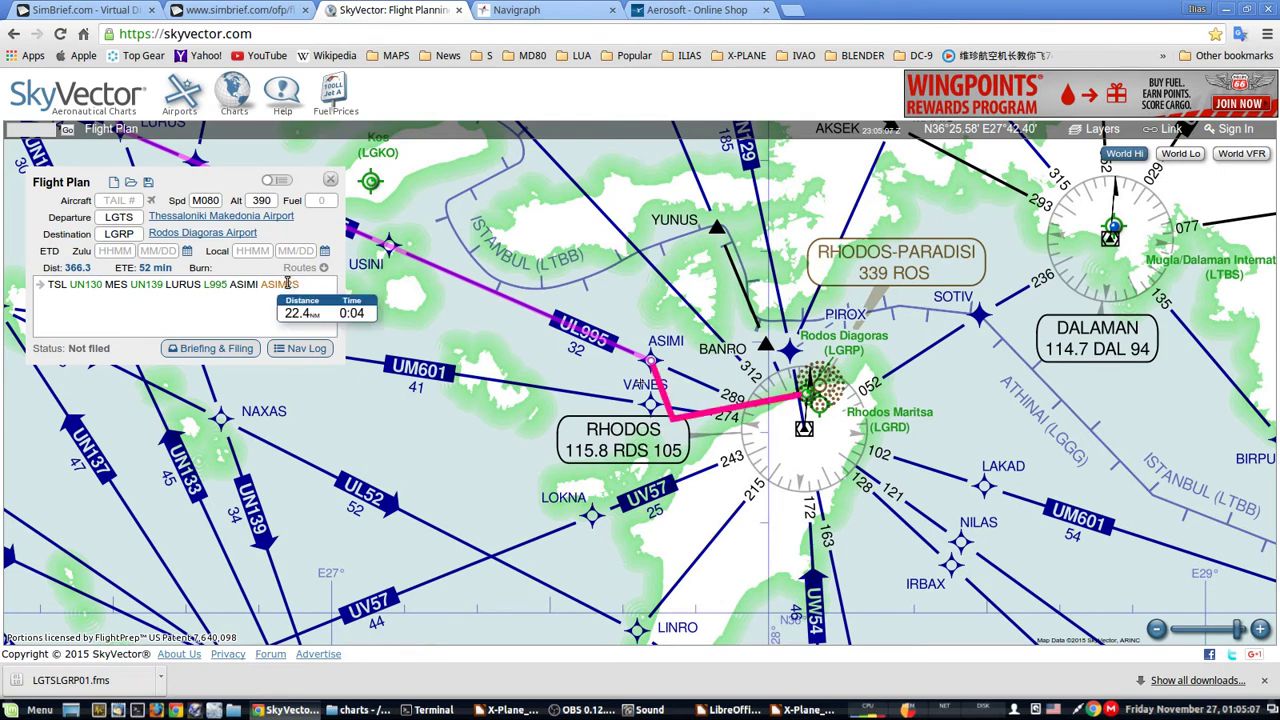
pyautogui.moveTo(209, 283)
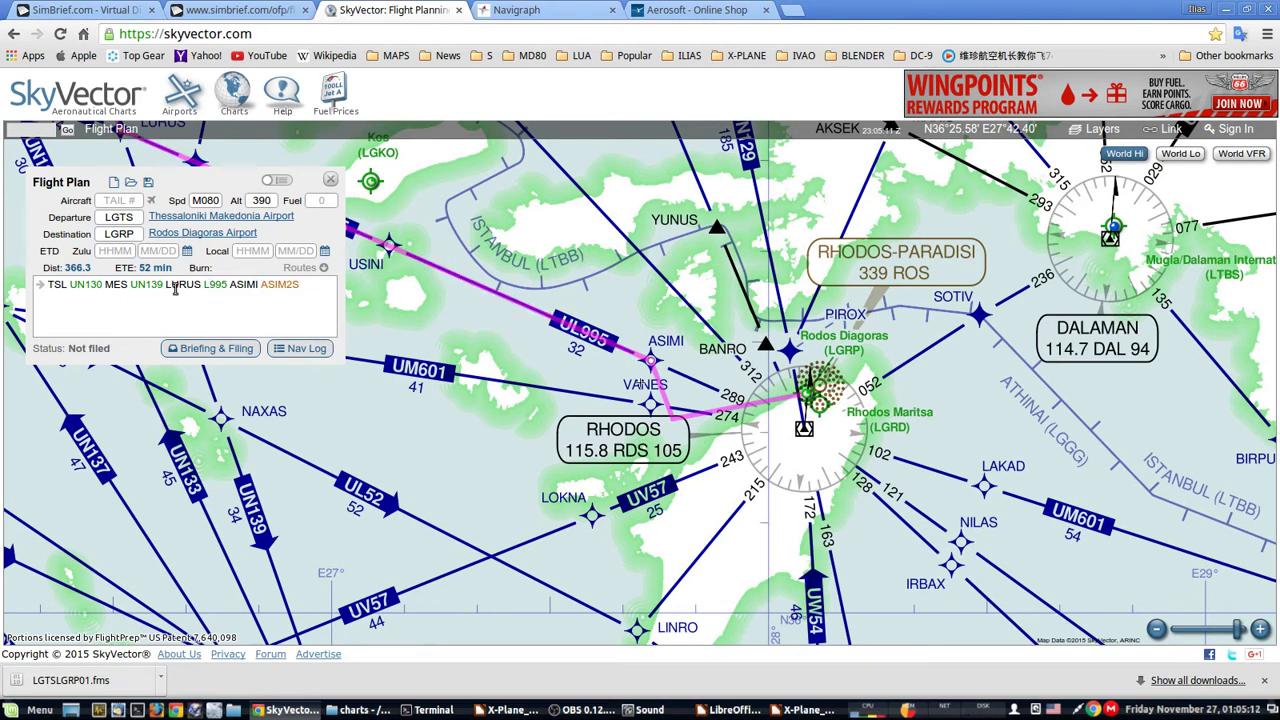
pyautogui.moveTo(90, 287)
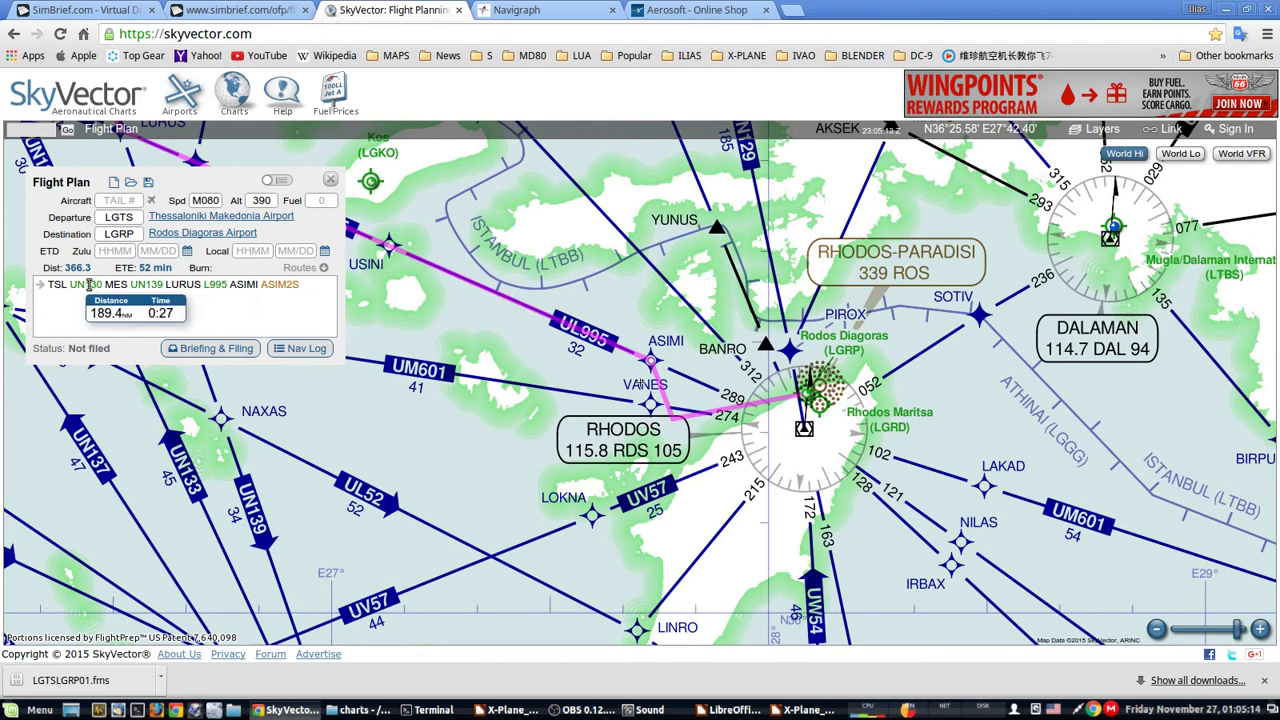
pyautogui.click(296, 287)
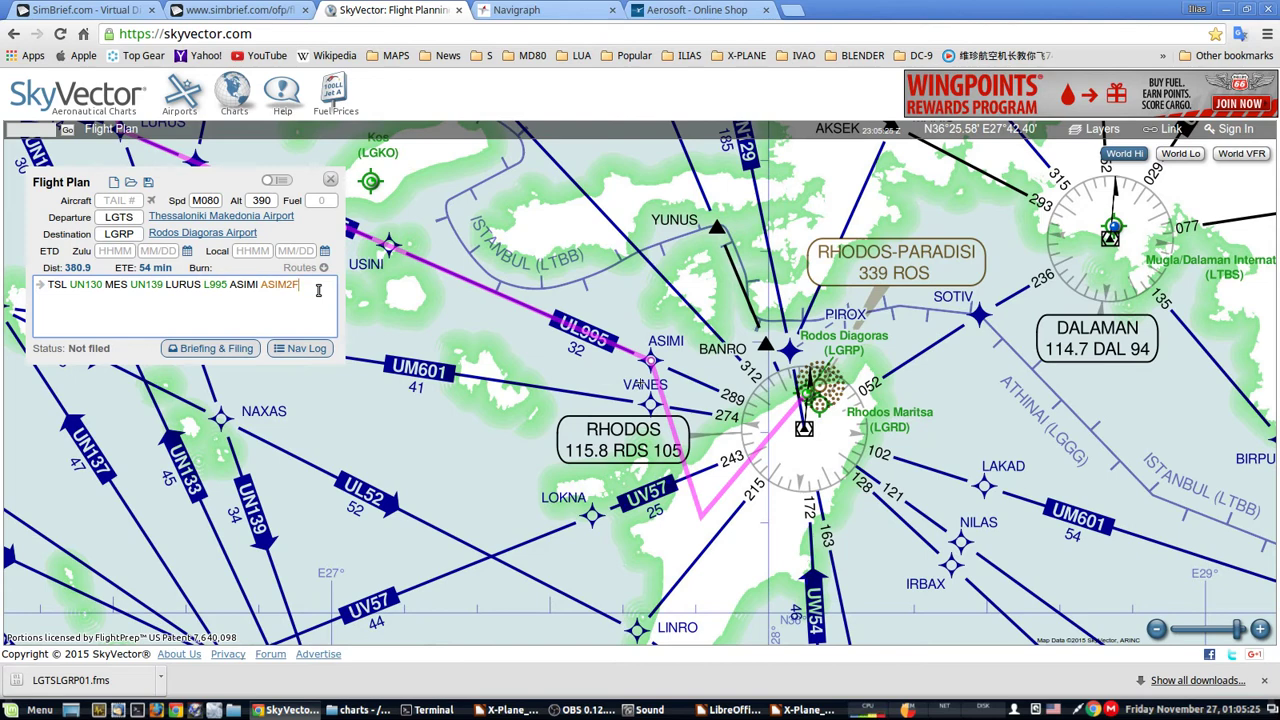
# Remove the ASIM2F arrival so that the route ends at ASIMI
pyautogui.press('BackSpace')
pyautogui.press('BackSpace')
pyautogui.press('BackSpace')
pyautogui.press('BackSpace')
pyautogui.press('BackSpace')
pyautogui.press('BackSpace')
pyautogui.press('BackSpace')
pyautogui.press('BackSpace')
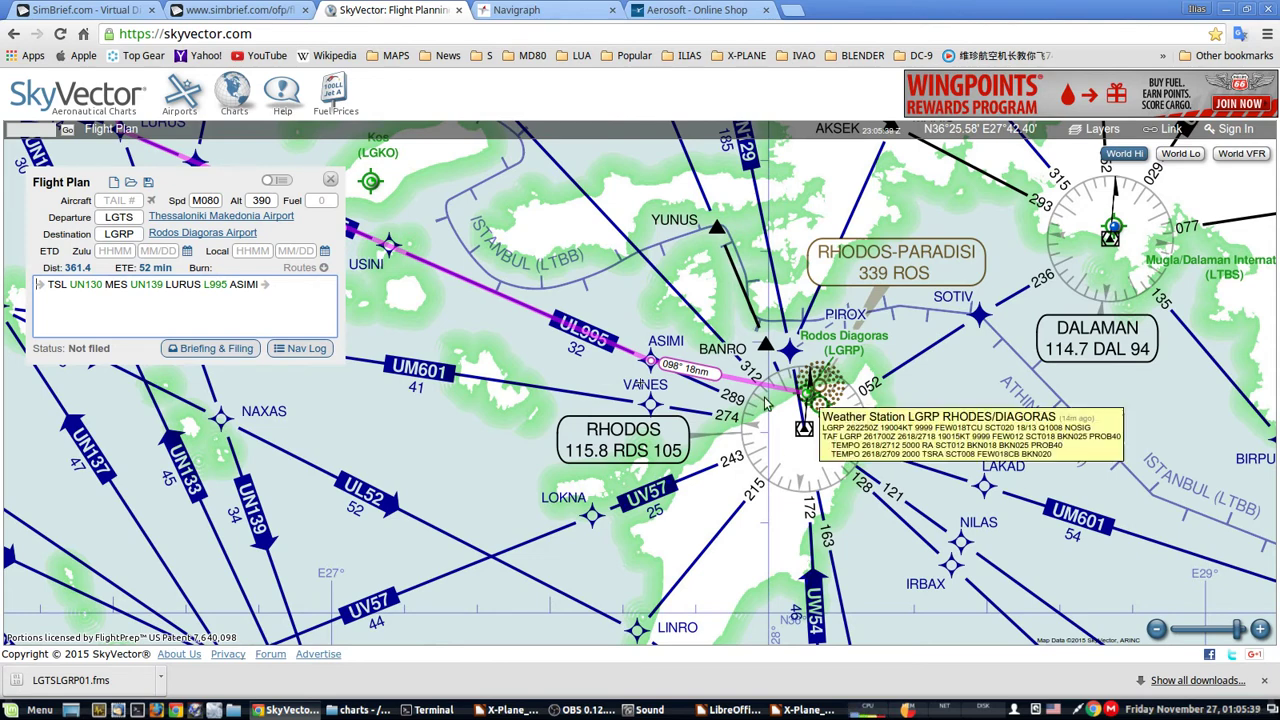
# Open the airport information page for Rodos Diagoras (LGRP) from its location on the chart
pyautogui.scroll(-1, 1062, 427)
pyautogui.scroll(-1, 1078, 366)
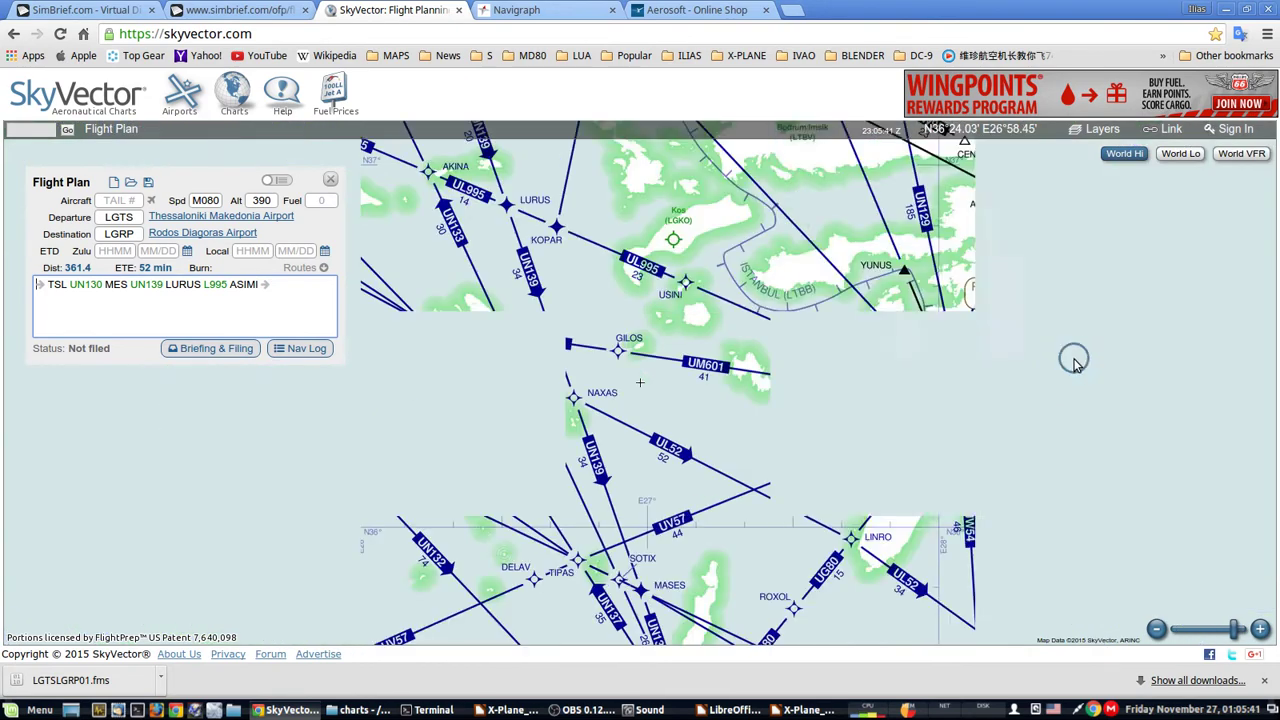
pyautogui.moveTo(967, 387)
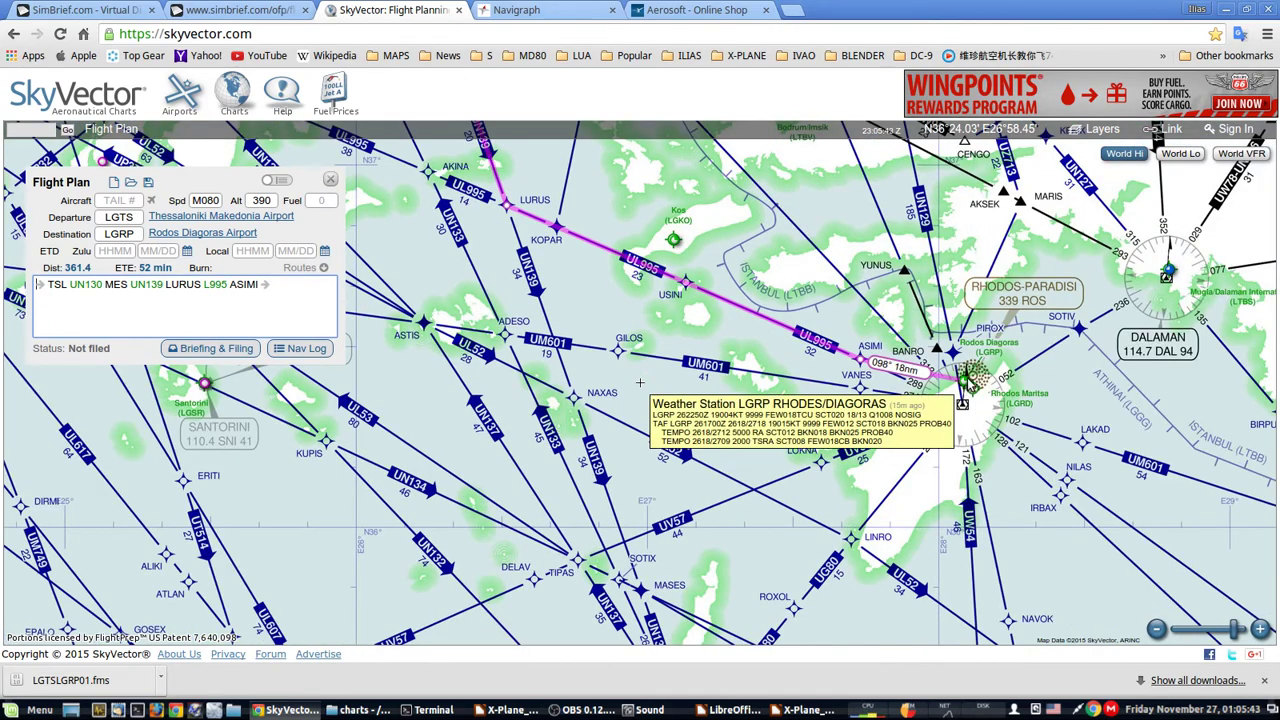
pyautogui.click(967, 385)
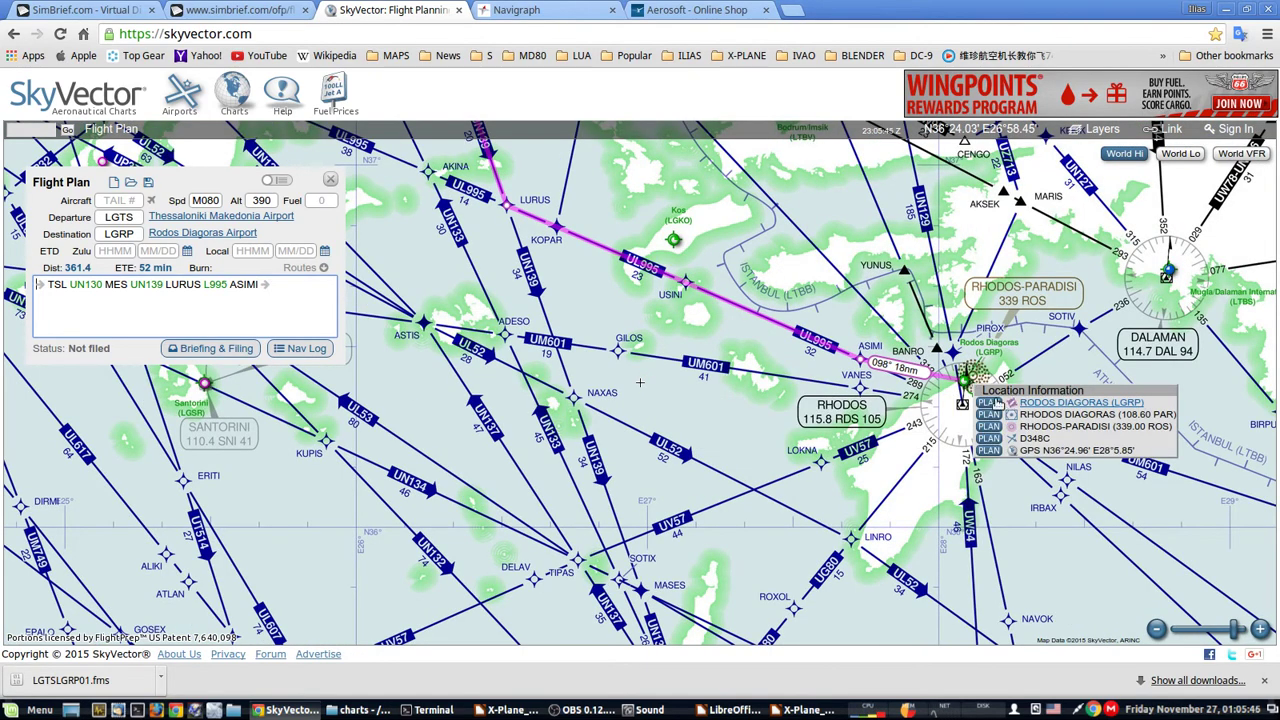
pyautogui.click(1118, 402)
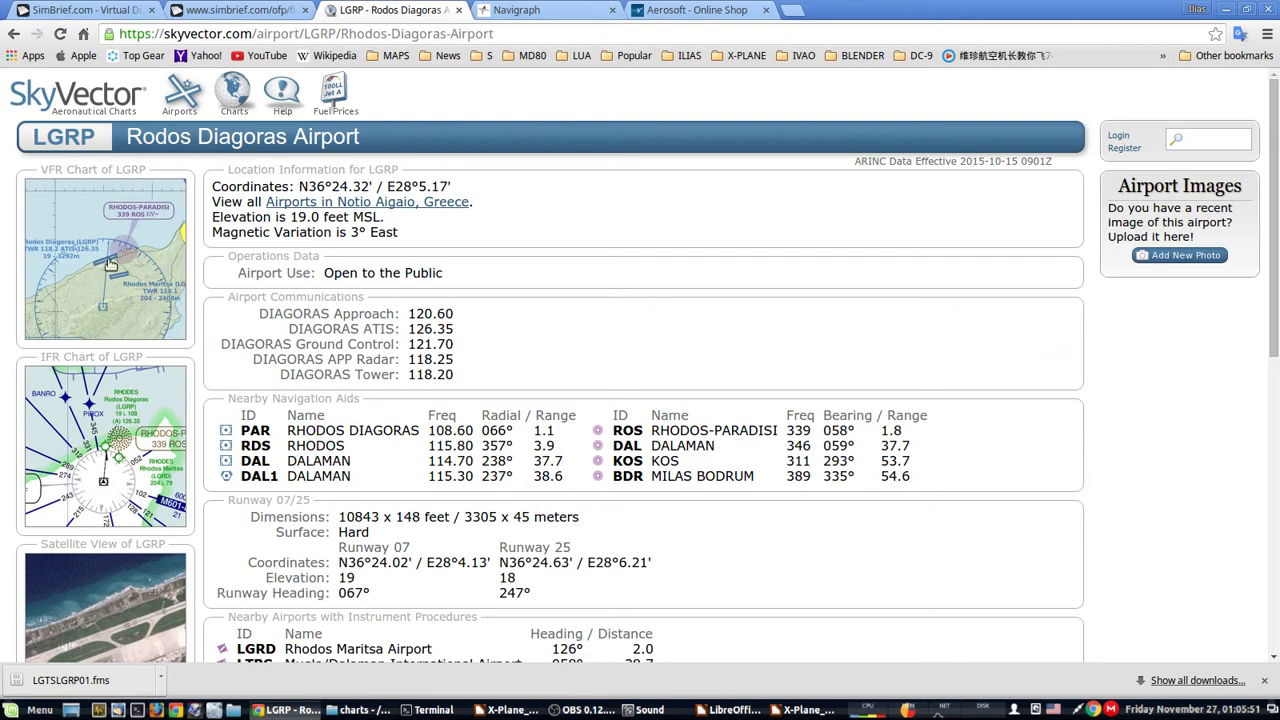
# Review the LGRP communications, navigation aids, runway data and nearby airports, and return to the route on the chart
pyautogui.scroll(-4, 263, 388)
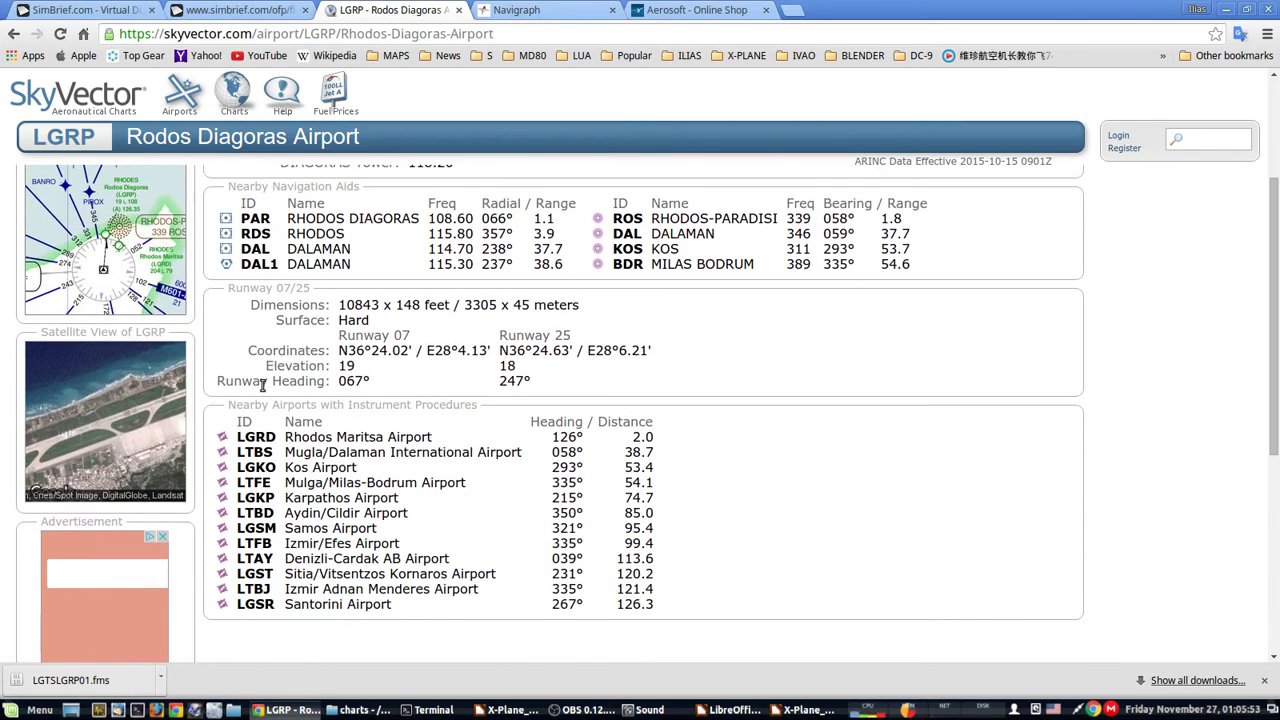
pyautogui.scroll(-8, 261, 384)
pyautogui.scroll(6, 259, 384)
pyautogui.scroll(6, 258, 386)
pyautogui.scroll(-3, 257, 384)
pyautogui.scroll(3, 260, 378)
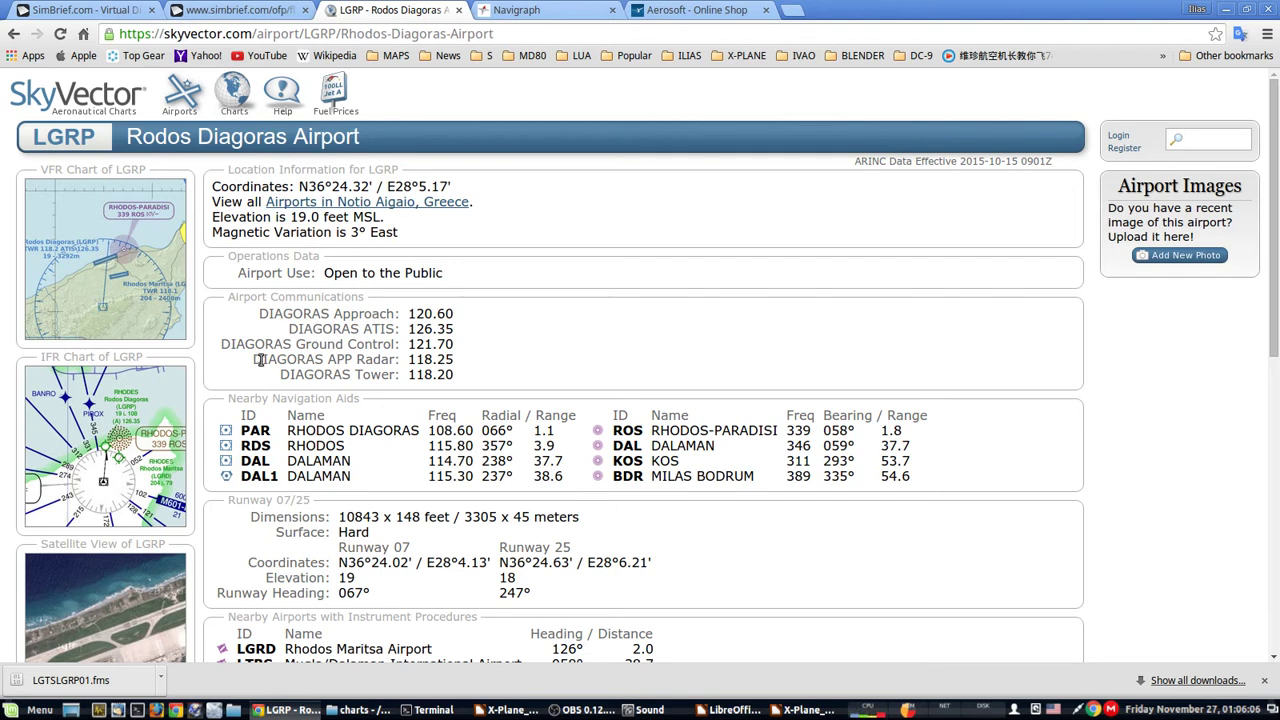
pyautogui.click(13, 33)
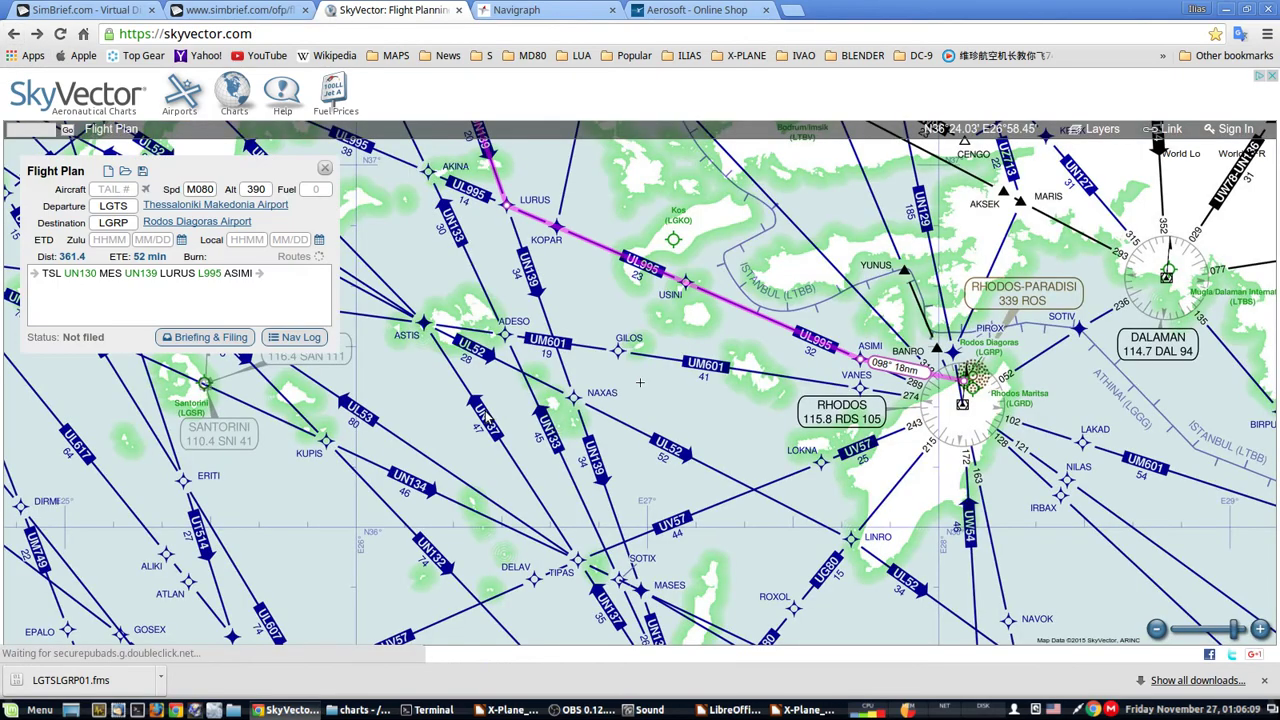
pyautogui.scroll(-2, 486, 416)
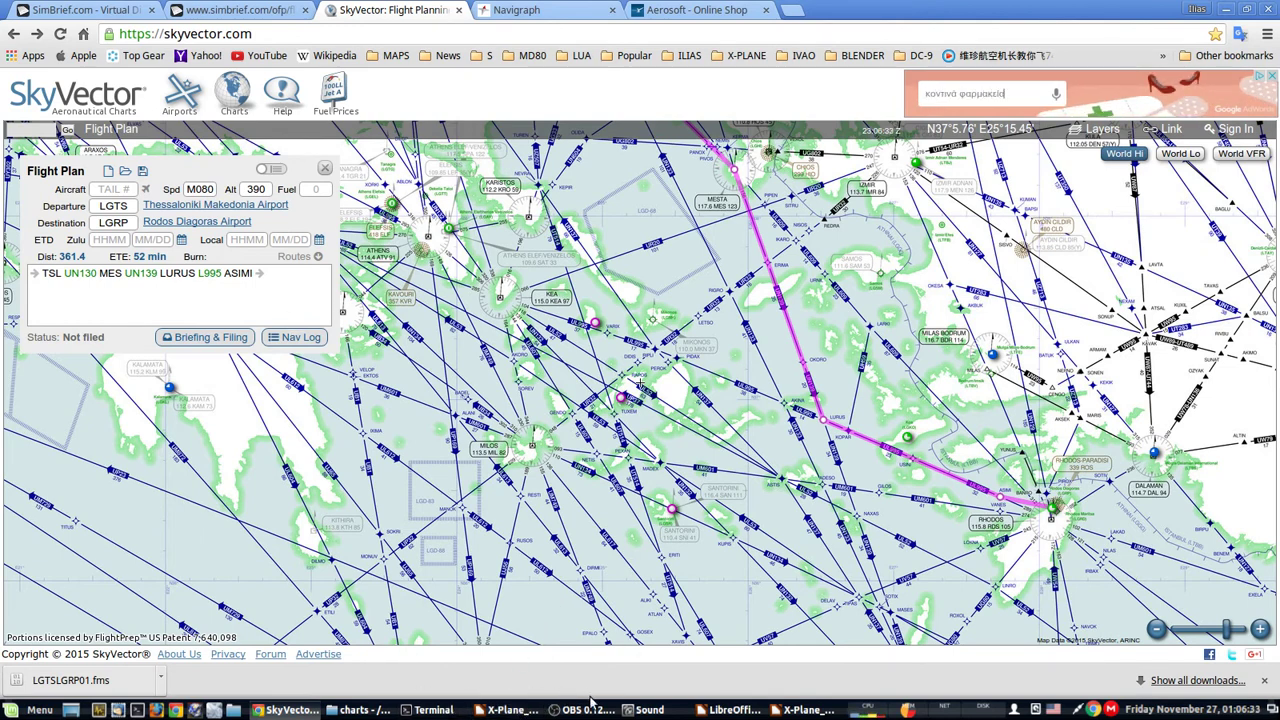
# Switch to the charts folder in the file manager and preview LGRP.pdf in full screen
pyautogui.click(358, 710)
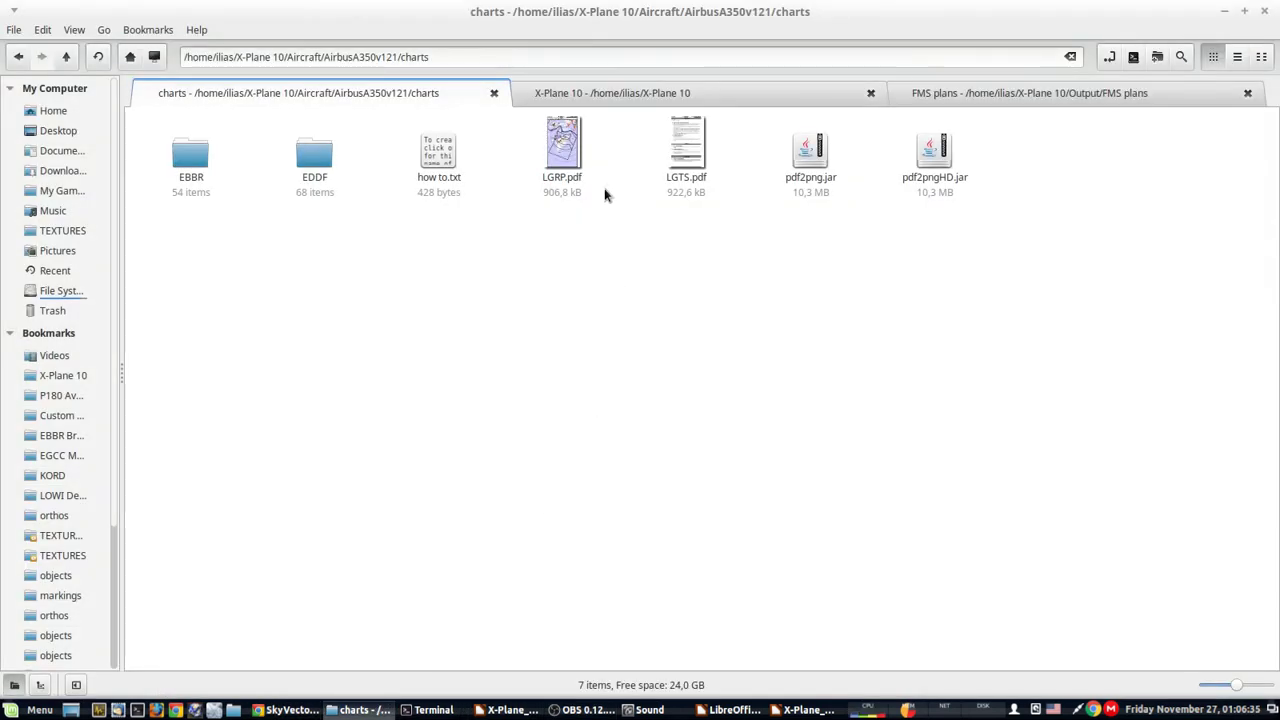
pyautogui.click(561, 145)
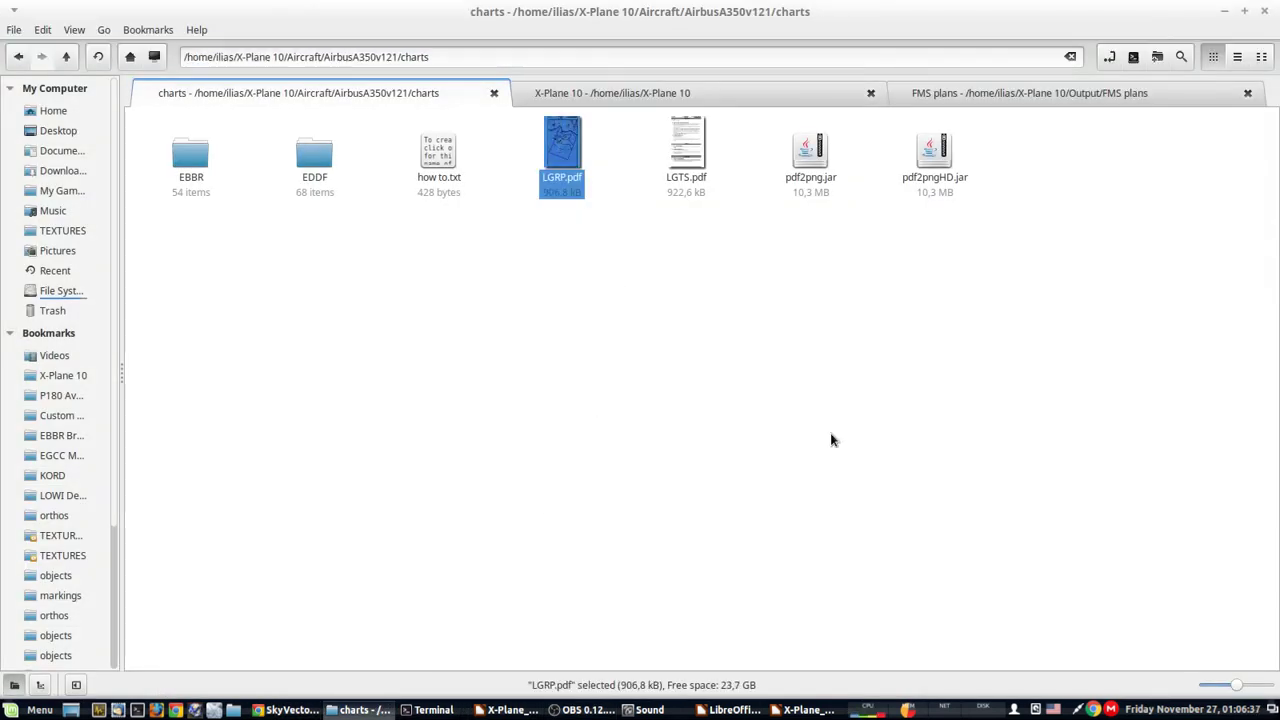
pyautogui.press('space')
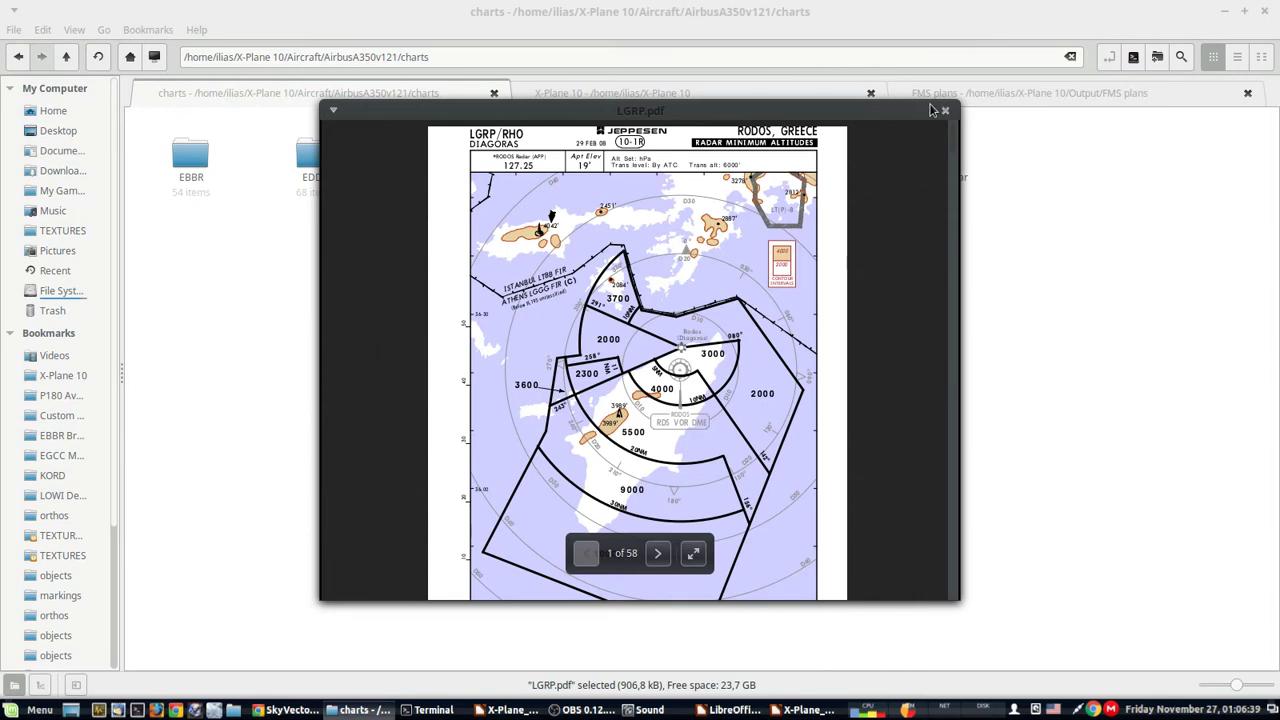
pyautogui.moveTo(700, 458)
pyautogui.click(700, 557)
# Look through the LGRP arrival charts for runways 07 and 25, and close the PDF preview
pyautogui.scroll(-10, 699, 546)
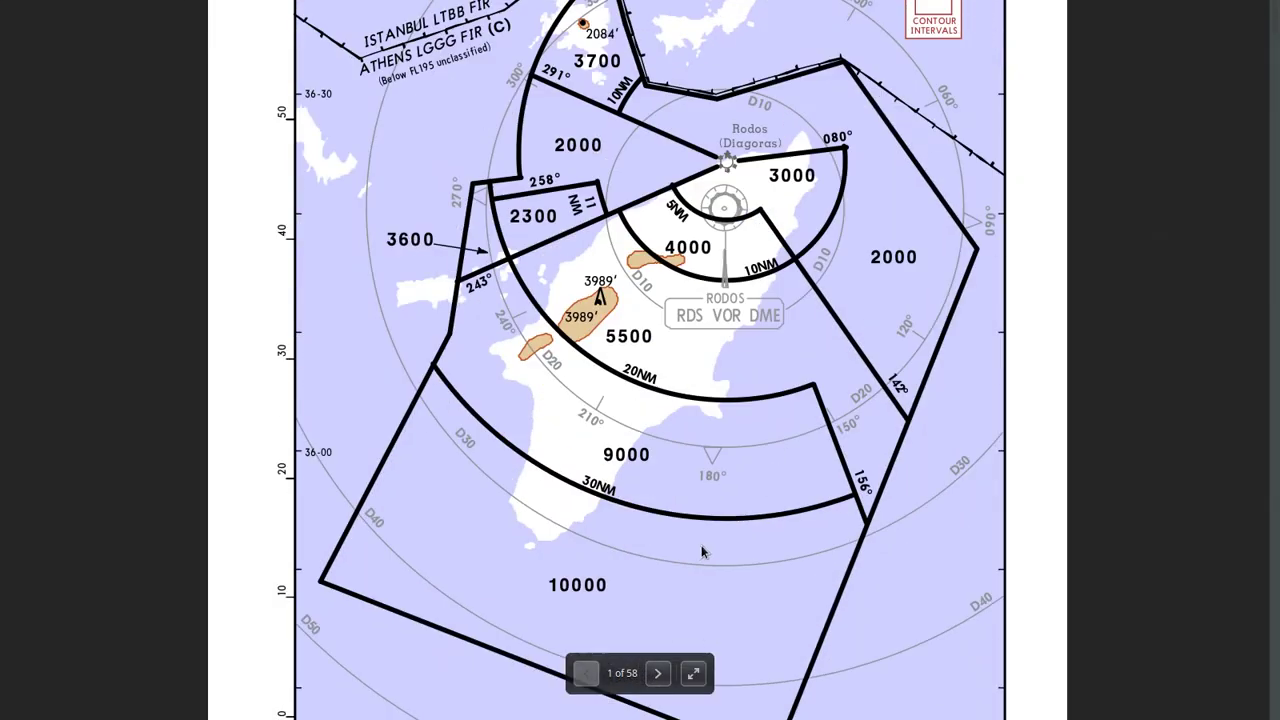
pyautogui.scroll(-10, 699, 546)
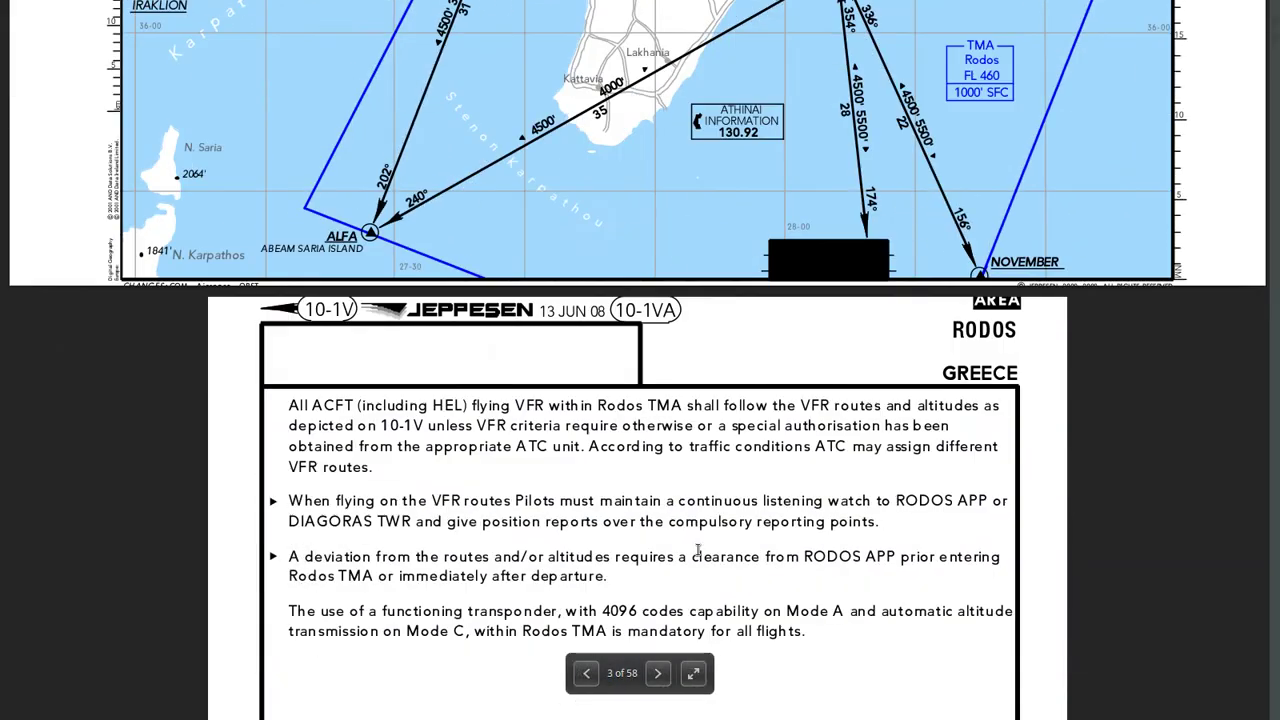
pyautogui.scroll(-5, 697, 557)
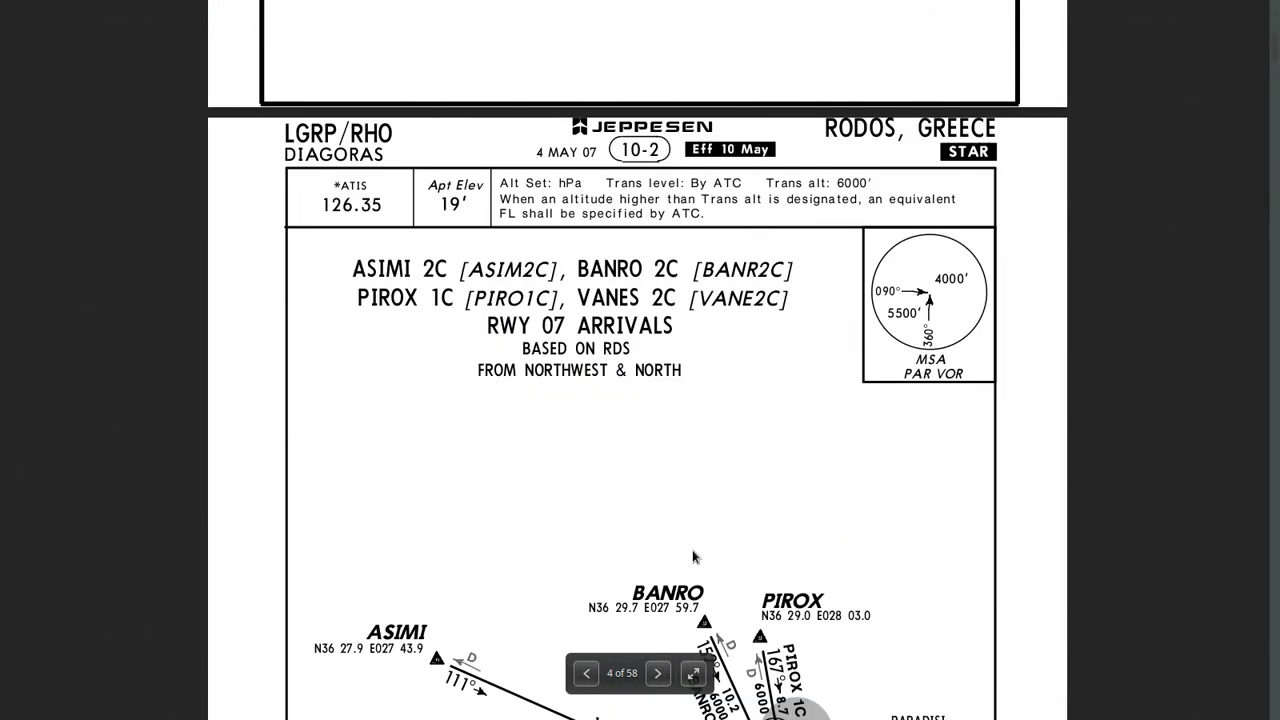
pyautogui.scroll(-15, 540, 397)
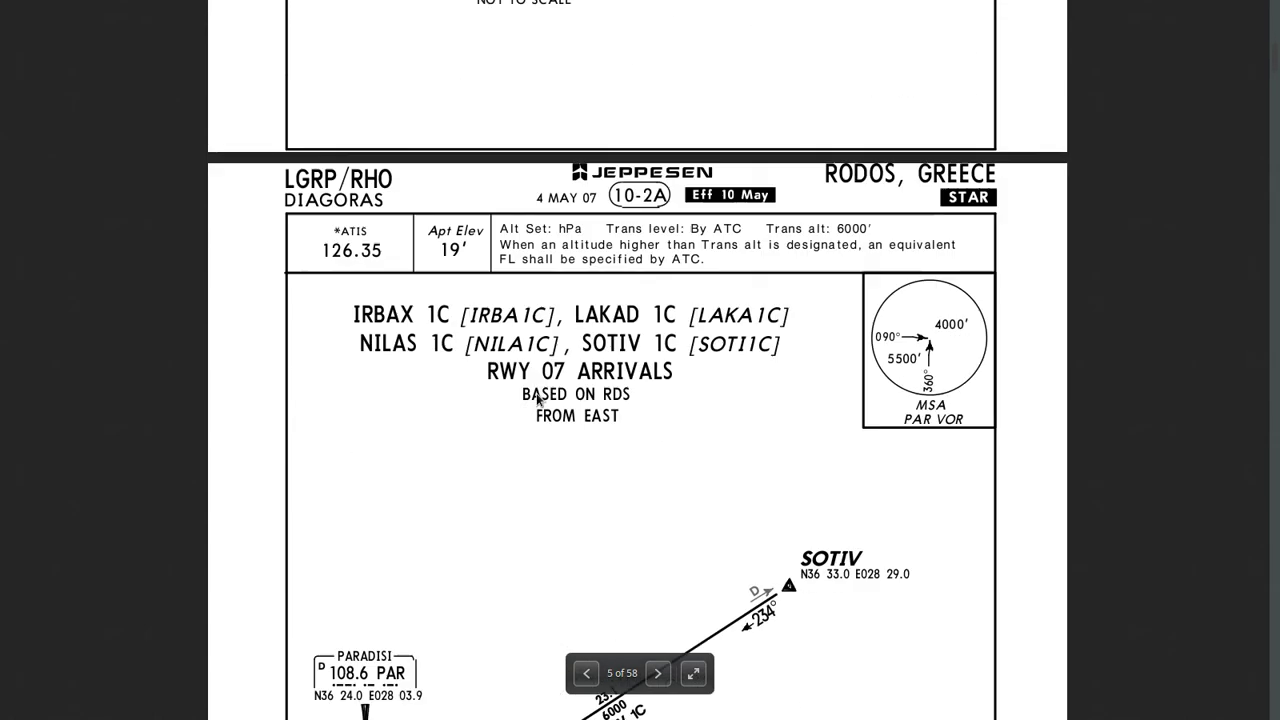
pyautogui.scroll(-15, 535, 402)
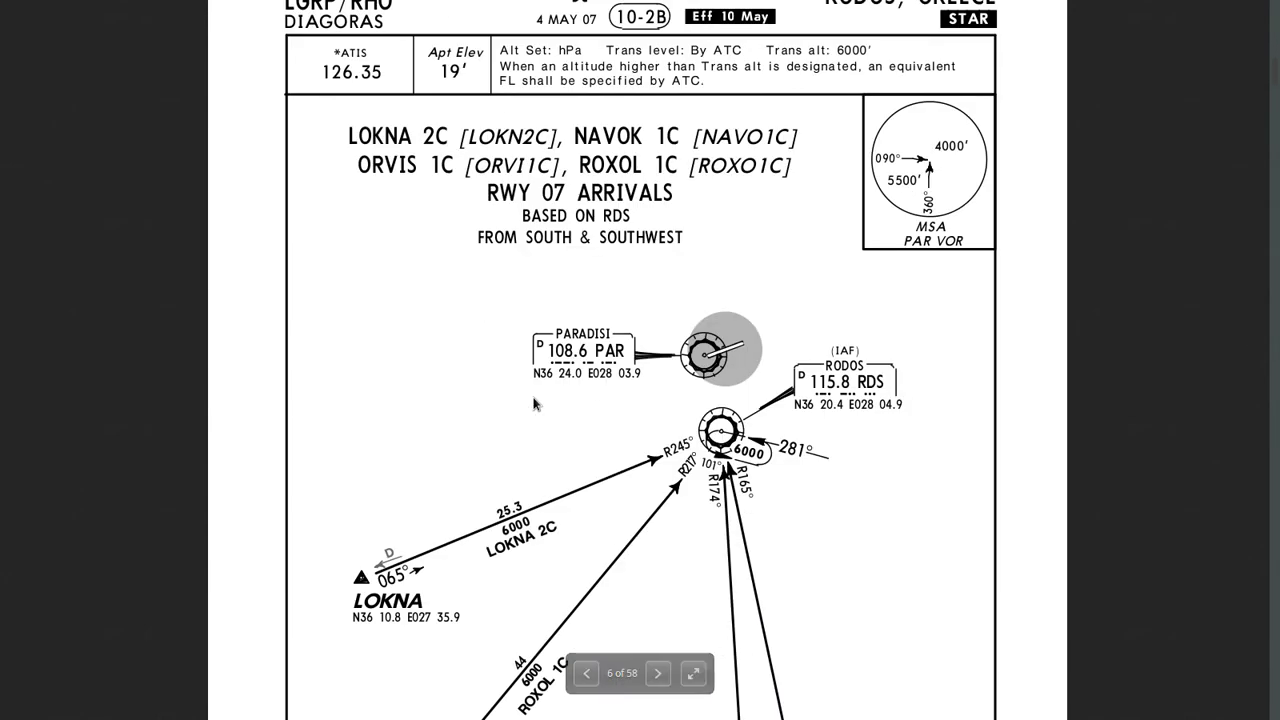
pyautogui.scroll(-18, 533, 404)
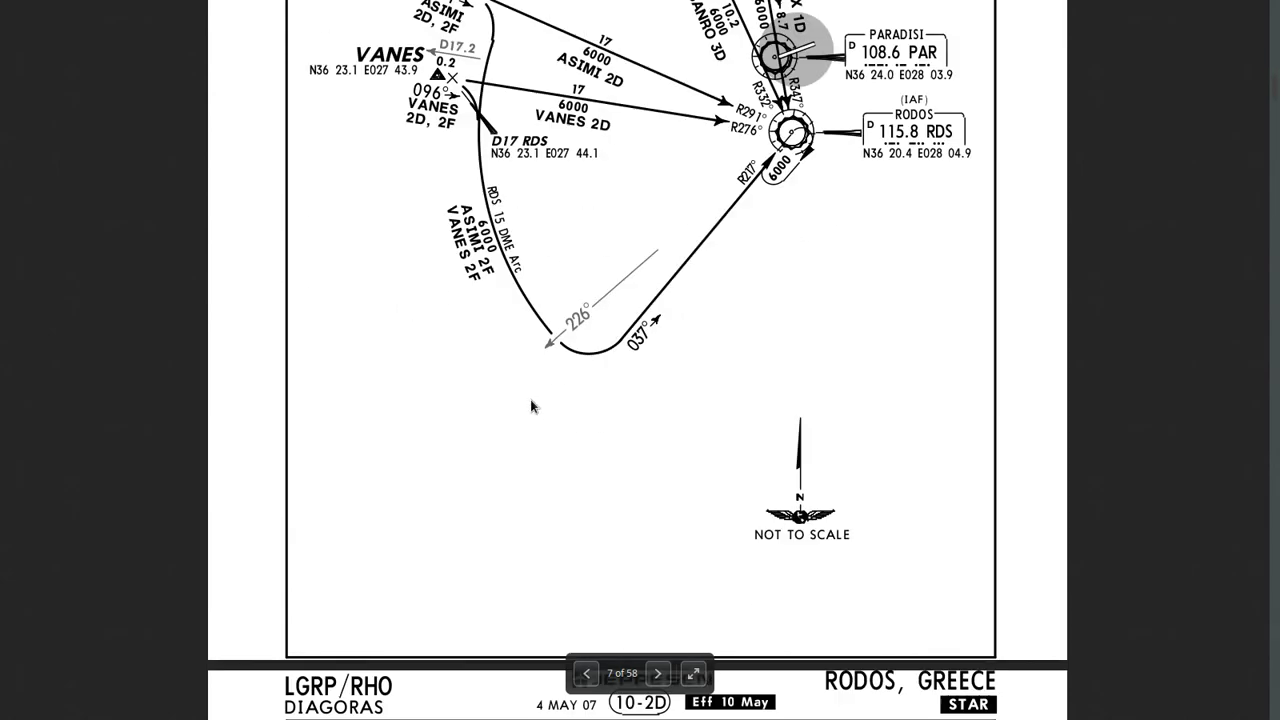
pyautogui.scroll(-18, 530, 401)
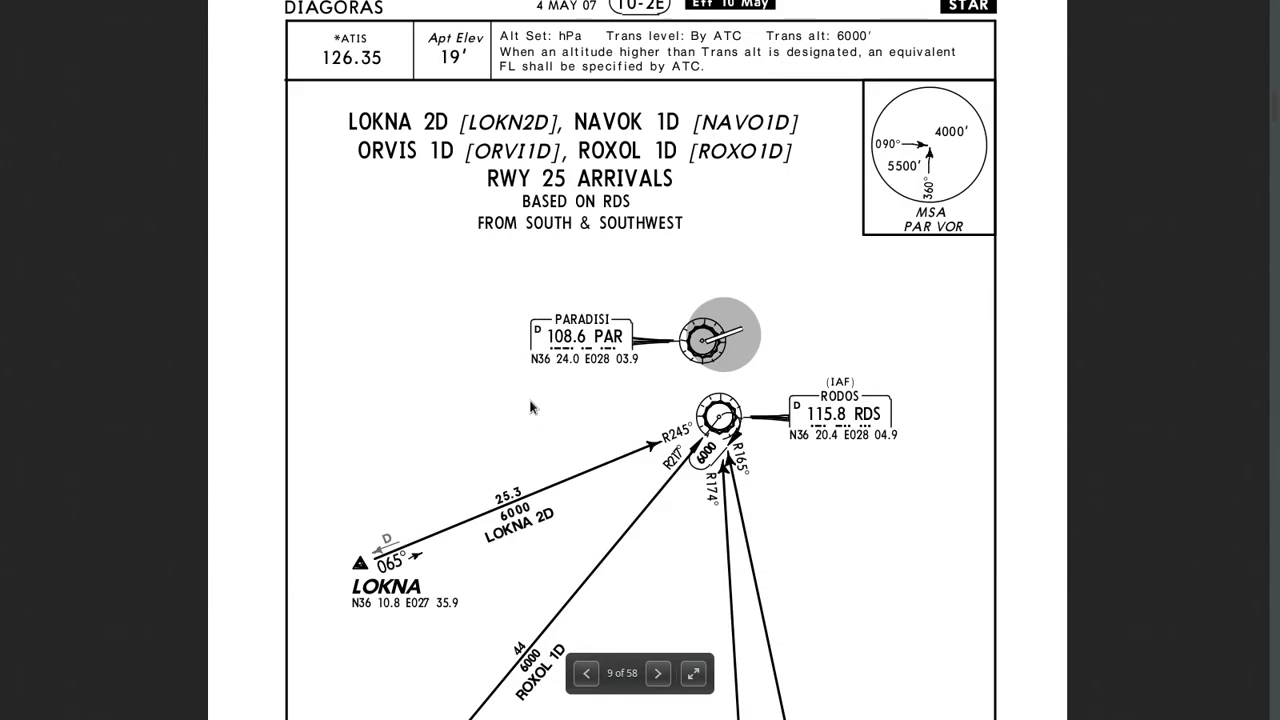
pyautogui.scroll(-5, 530, 404)
pyautogui.press('Escape')
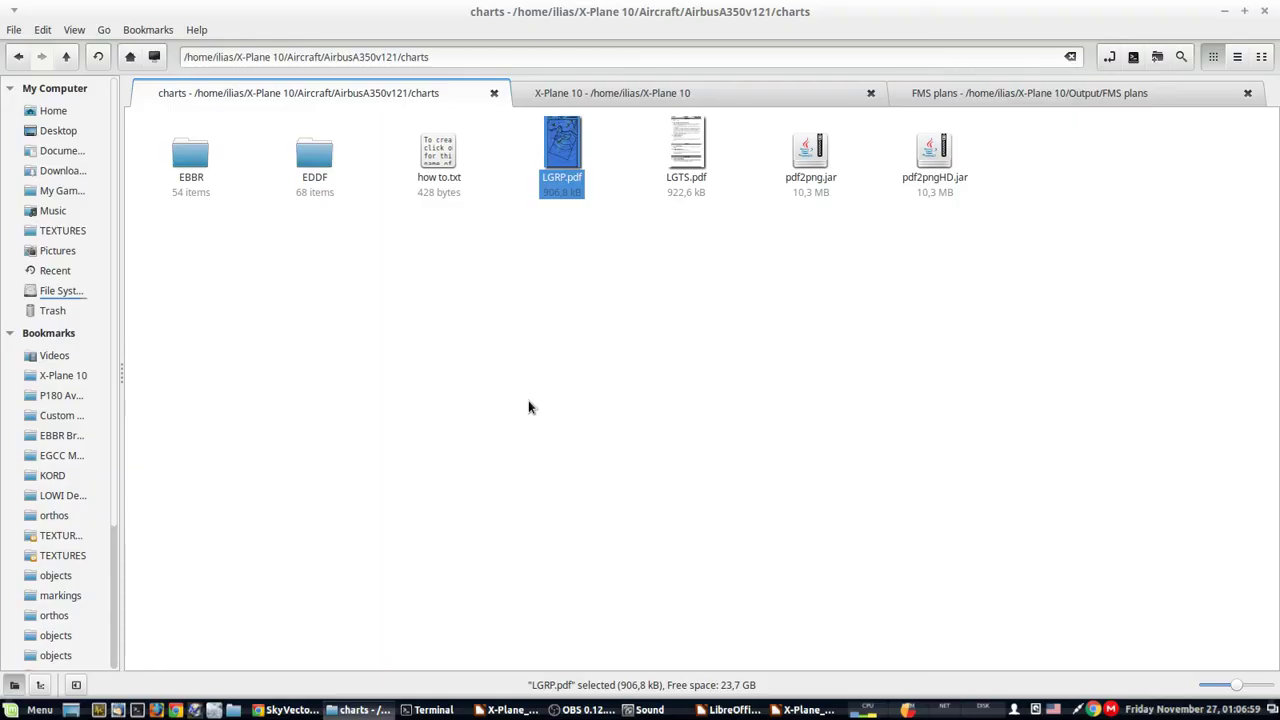
pyautogui.click(614, 351)
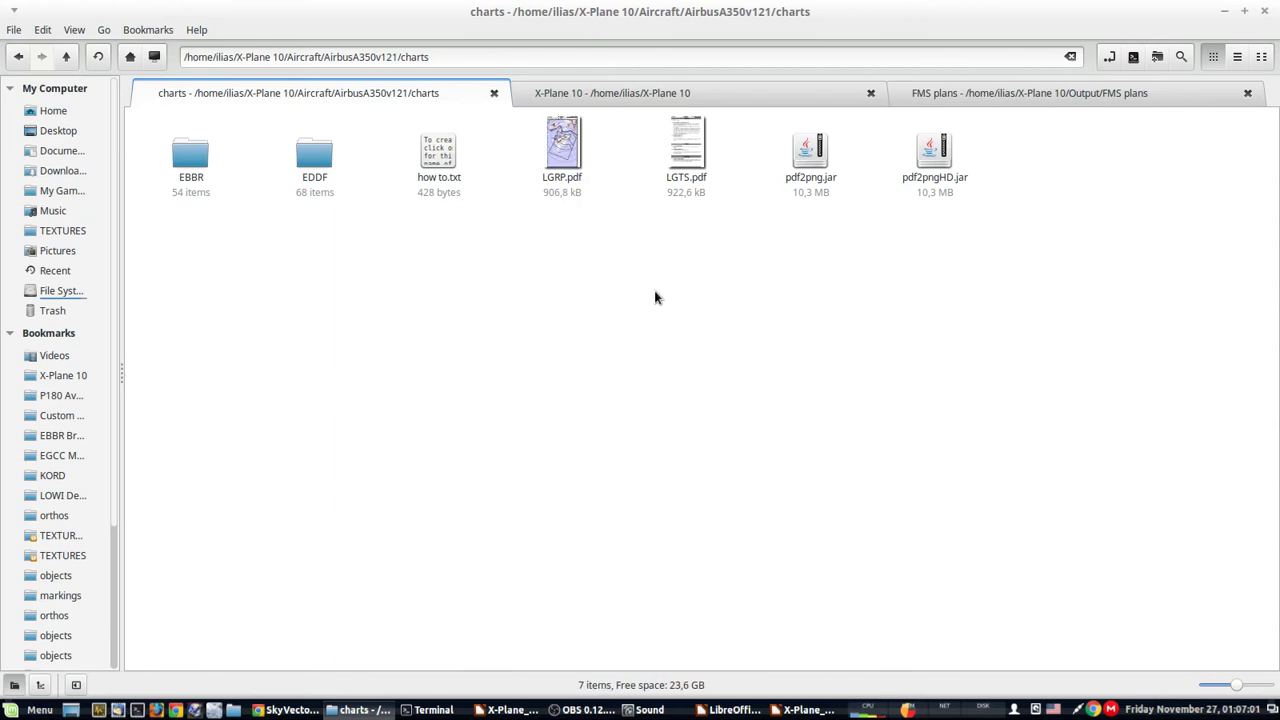